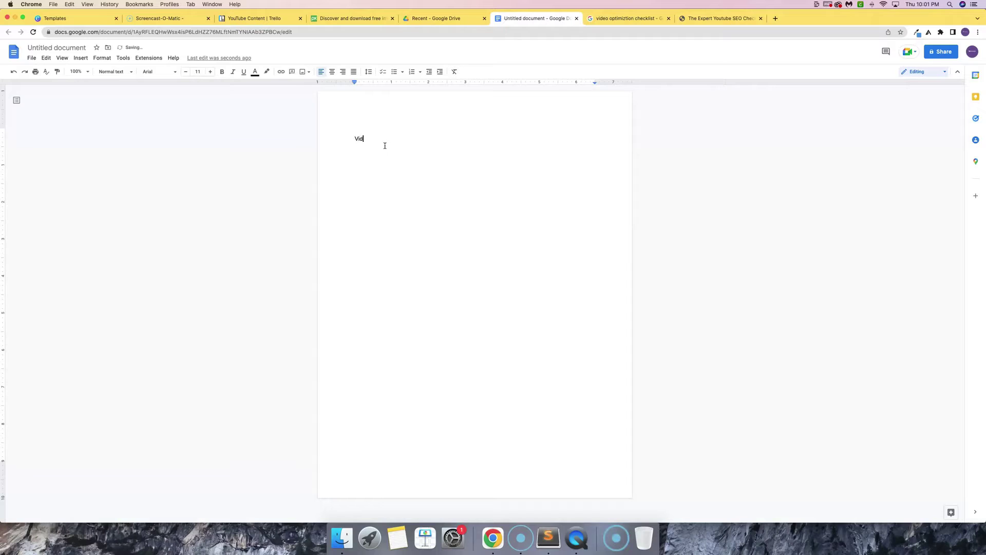
Step: Write the heading "Video Basics" and start a checklist below it
text(eo Basics)
key(Return)
click(383, 72)
click(368, 156)
click(368, 155)
Step: Consult the video optimization search results and add the checklist item "Optimize your video title to be searchable and clickable."
click(604, 21)
click(524, 19)
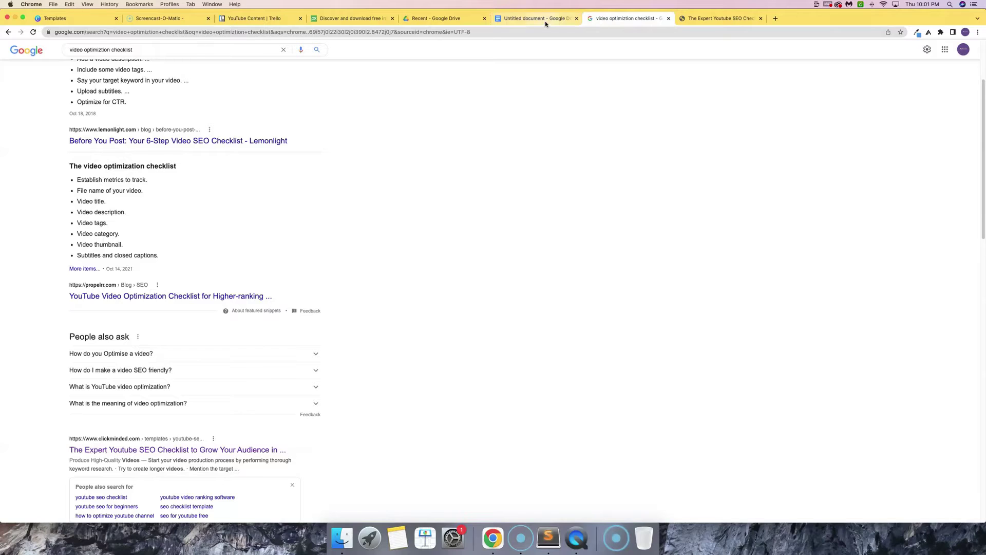
text(Optimize your video)
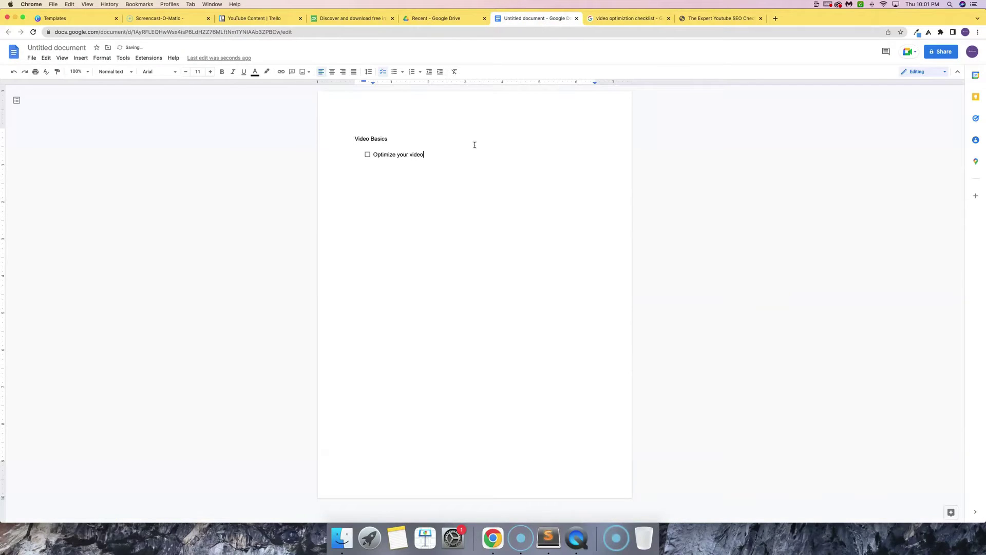
text( title)
text(and clickable.)
key(Return)
Step: Check the search results again and add the item "Use your target keyword in the video description"
click(622, 19)
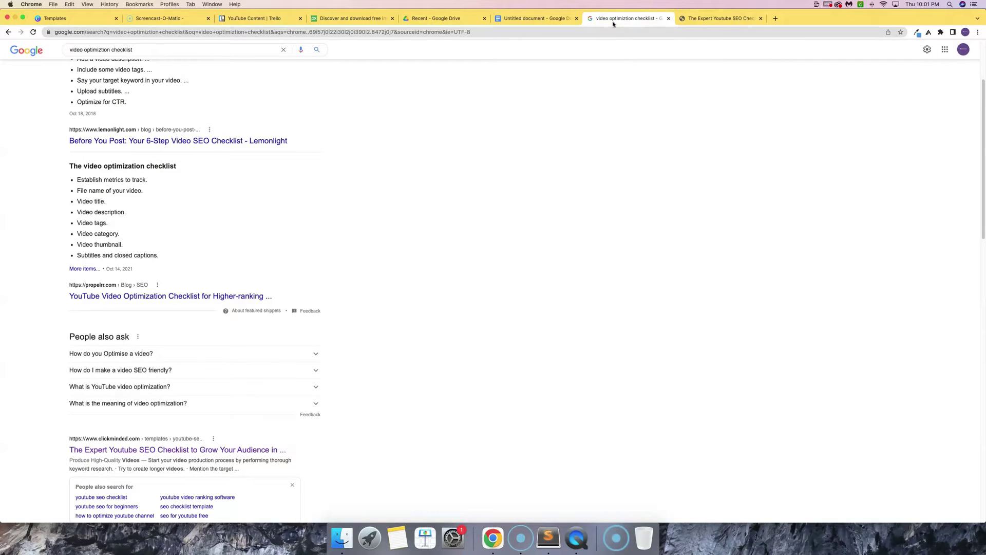
click(550, 23)
text(Use your )
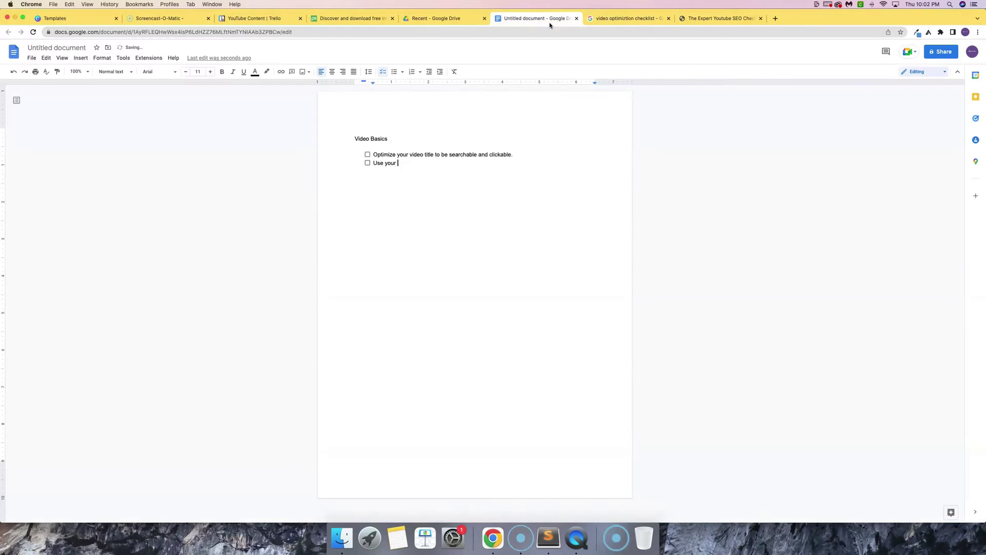
text(target keyword in the video description)
key(Return)
Step: Add the checklist item "Add your target keyword as a tag for your video"
text(Add your target keyword as)
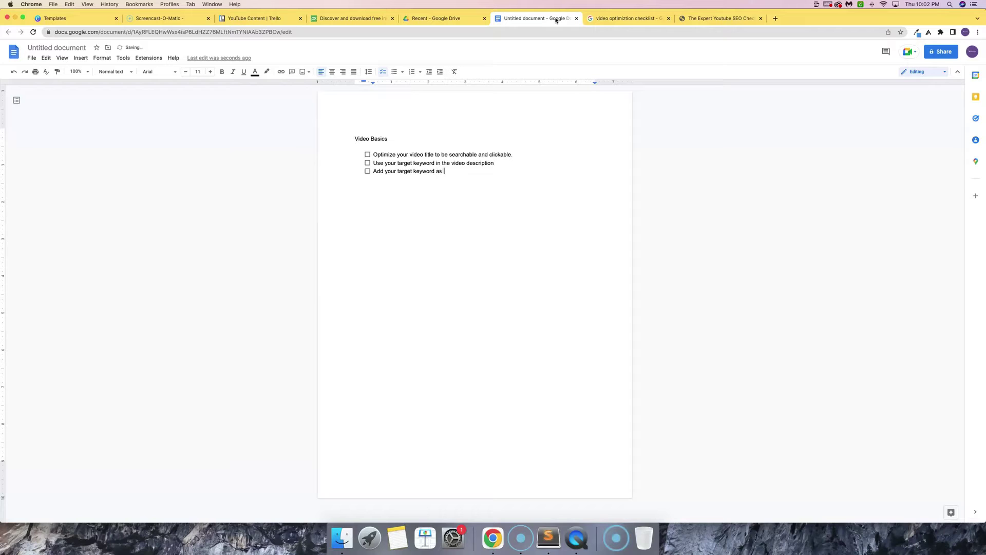
text( a tag for your video)
key(Return)
Step: Review the search results and add the checklist item "Create an attention grabbing thumbnail"
click(629, 19)
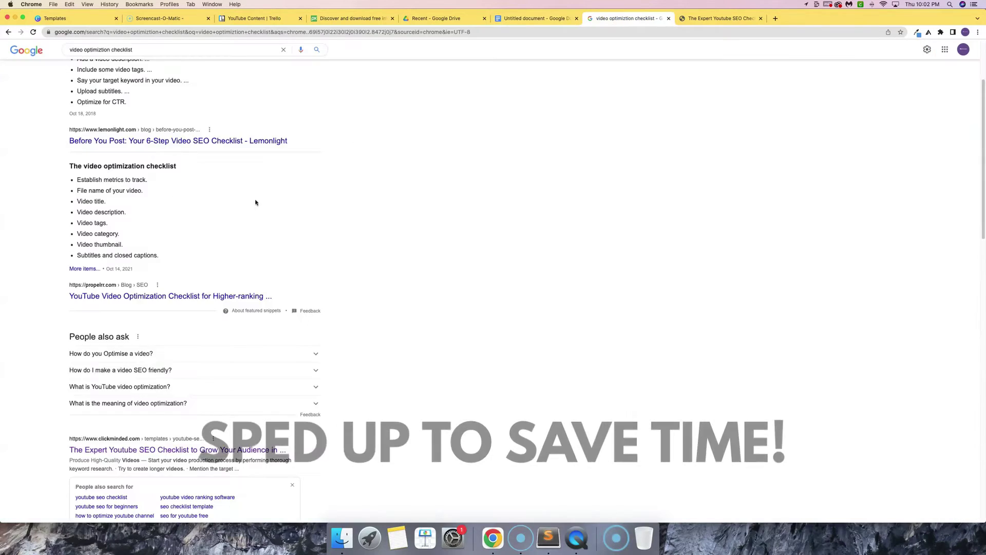
click(515, 22)
text(Create an attention grabbing thumbnail)
key(Return)
Step: Add a checklist item and word it "Add tags from other popular relevant videos"
text(Add keywords from relevant videos)
click(385, 188)
text(tags from other popular)
key(Delete)
key(Delete)
key(Delete)
key(Delete)
key(Delete)
key(Delete)
key(Delete)
key(Delete)
key(Delete)
key(Delete)
key(Delete)
key(Delete)
key(Delete)
key(Delete)
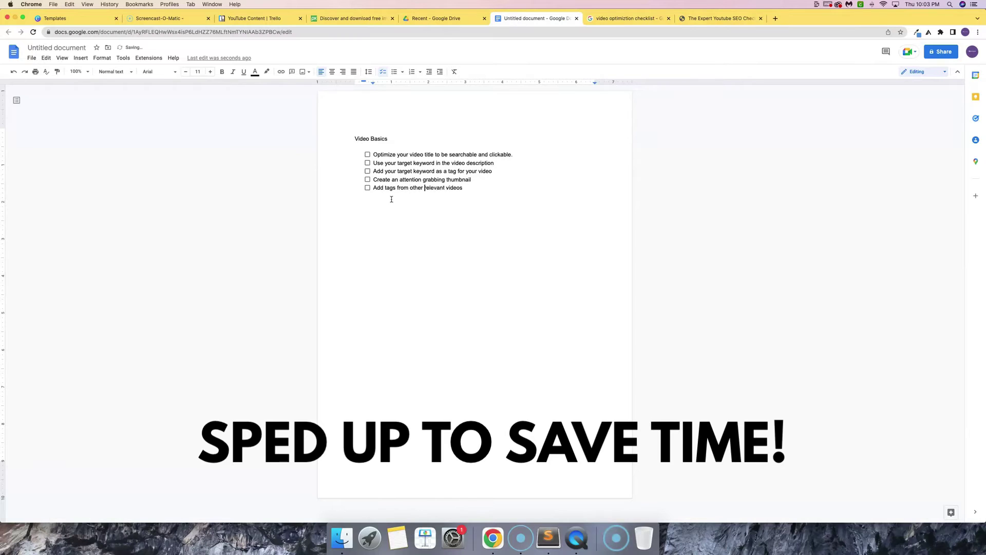
Step: Add the items "Write out a detailed description that is keyword optimized" and "Link to other relevant content you have produced"
click(498, 188)
key(Return)
text(Write out a detailed description that is keyword optimized.)
key(Return)
text(Link to other relevant content you have produced)
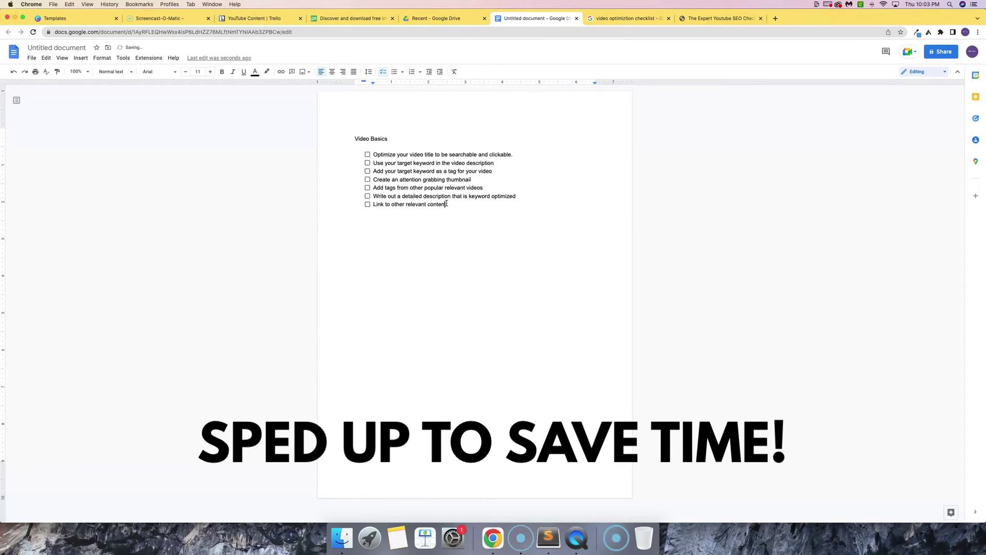
Step: Add the items "Start out your video using the keyword in the intro" and "Create a hook to get people interested to stay and watch your video longer."
key(ctrl+Tab)
key(ctrl+shift+Tab)
key(Return)
text(Start out your video using the keyword in the intro)
key(Return)
text(Create a hook to get people interested to stay and watch your video longer.)
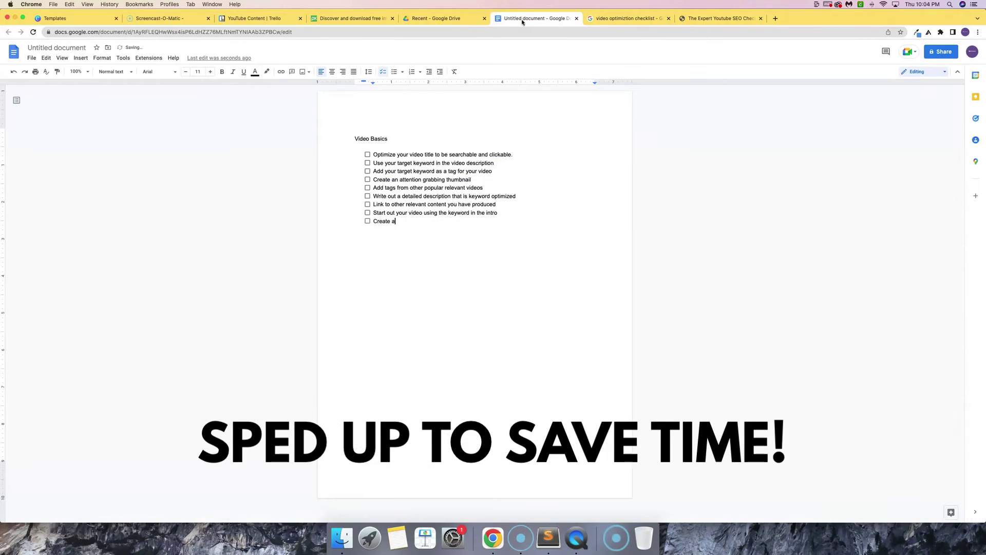
Step: Make the "Video Basics" heading bold and enlarge the checklist text to size 12
triple_click(344, 139)
click(222, 71)
drag(374, 155, 561, 222)
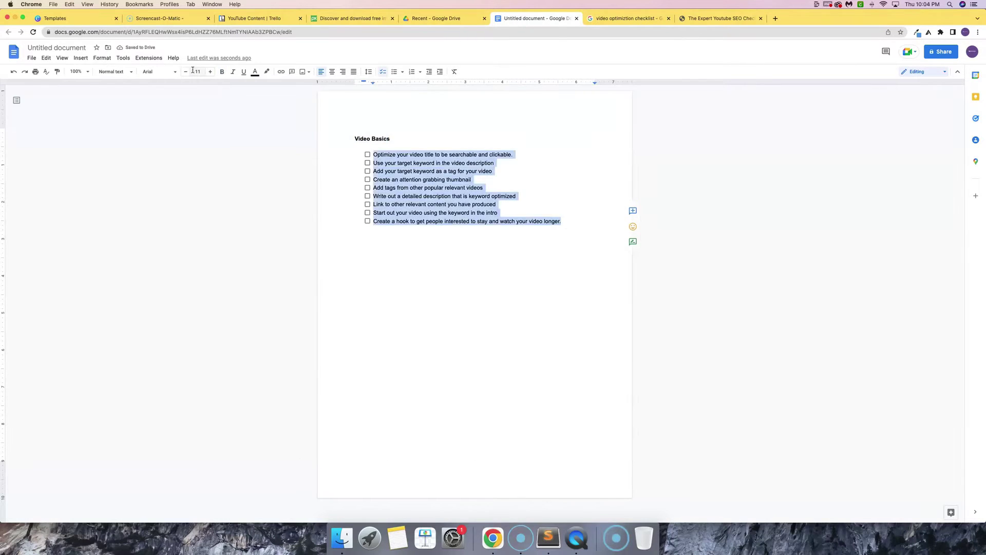
click(210, 71)
Step: Insert a "Video Research" section above the checklist with the item "Determine a topic you would like to create a video on."
click(364, 147)
key(Return)
text(Video Research)
click(382, 74)
text(Determine a topic you would like to create a video on.)
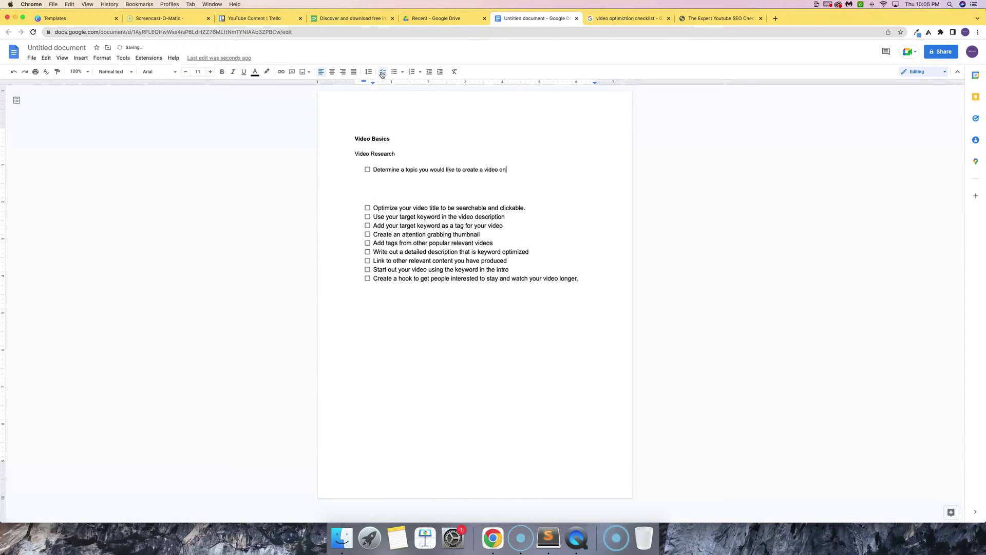
Step: Add the Video Research items "Research popular videos on that topic" and "Make note of tags"
key(Return)
text(Research popular videos on that topic)
key(Return)
text(Make note of tags)
key(Return)
Step: Add the Video Research items "Make note of popular thumbnails for inspiration" and "Write a catchy title before you record"
text(Make note of popular thumbnails for inspiration)
key(Return)
key(Return)
click(510, 194)
key(Return)
text(Write a catchy title before you record)
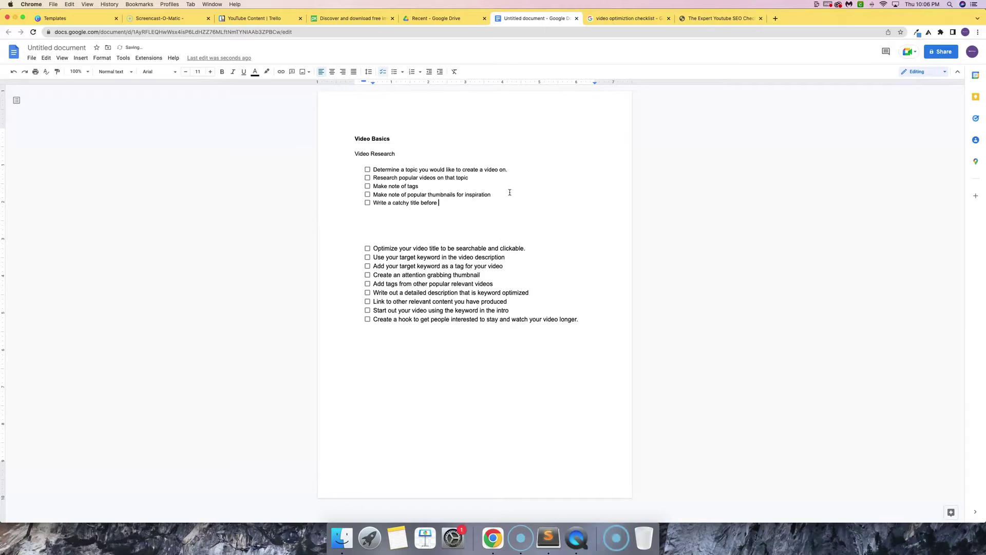
Step: Move the hook item to the end of the Video Research checklist and enlarge that section's text to size 12
key(Return)
drag(579, 327, 341, 335)
key(super+x)
key(super+v)
drag(466, 203, 348, 149)
click(210, 72)
Step: Add a "Video Recording" heading and move the item "Start out your video using the keyword in the intro" beneath it
click(356, 231)
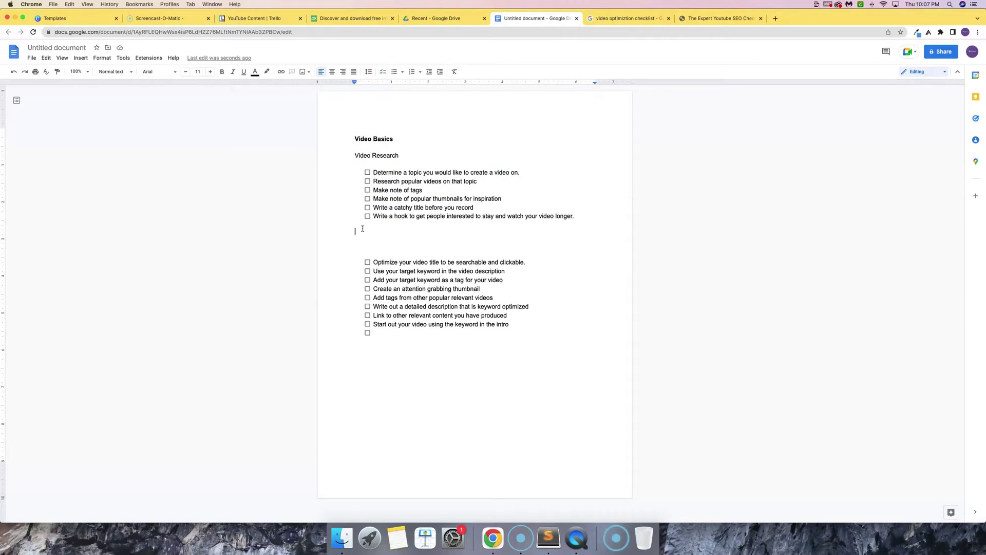
text(Video Recording)
key(super+v)
key(Return)
Step: Add the items "Use your keywords and tags throughout the video" and "Mention your other relevant content videos within the video"
text(Use your keywords and tags throughout the video)
key(Return)
text(Mention your other relevant content videos within the video)
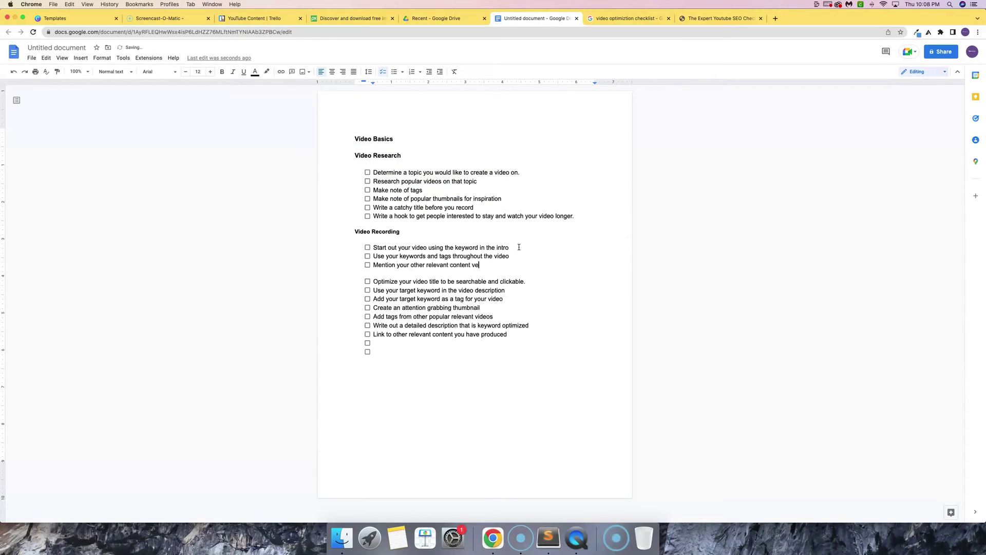
Step: Add the Video Recording items "Ask people to like and comment" and "Ask people to subscribe for more content"
key(Return)
text(Ask people to like and comment)
key(Return)
text(Ask people to subscribe for more content)
Step: End the Video Recording checklist and add the heading "Video Optimization" above the remaining items
key(Return)
key(Return)
key(Return)
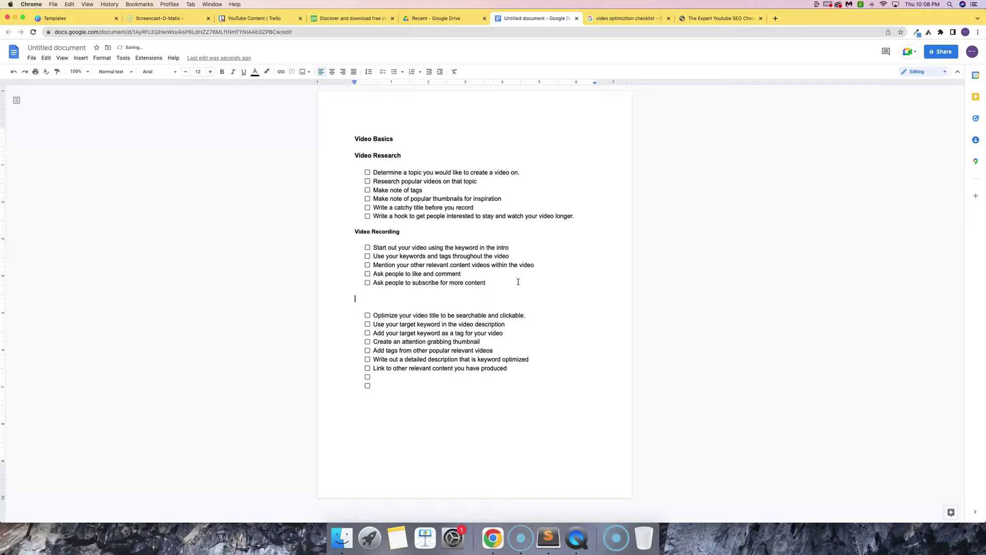
text(Video Optimization)
Step: Move the item "Create an attention grabbing thumbnail" to the end of the Video Optimization checklist
drag(481, 342, 374, 341)
key(super+x)
key(BackSpace)
click(374, 368)
key(super+v)
Step: Make the "Video Optimization" heading bold
drag(408, 299, 317, 304)
key(super+b)
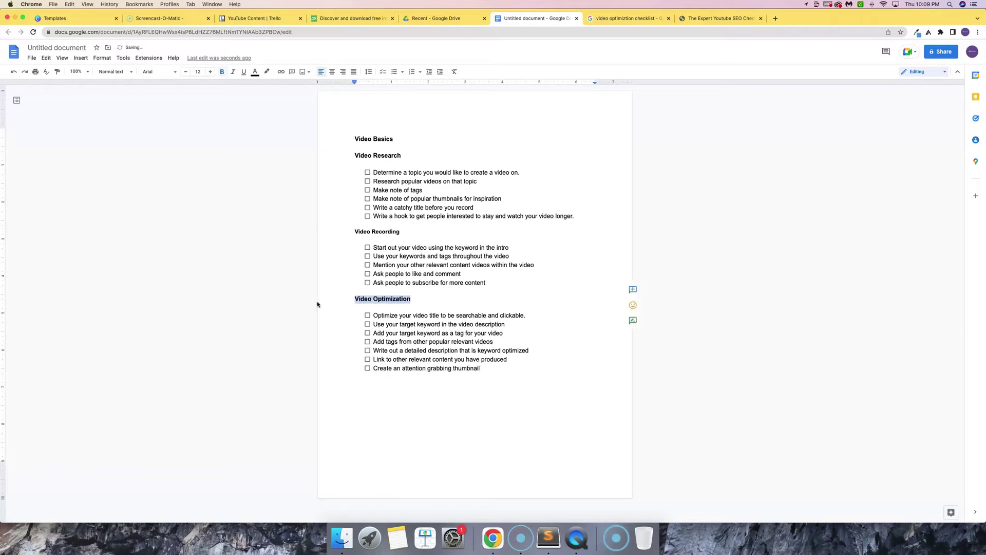
click(329, 312)
Step: Delete the "Video Basics" heading and leave blank space above the Video Research section
drag(393, 139, 341, 140)
key(BackSpace)
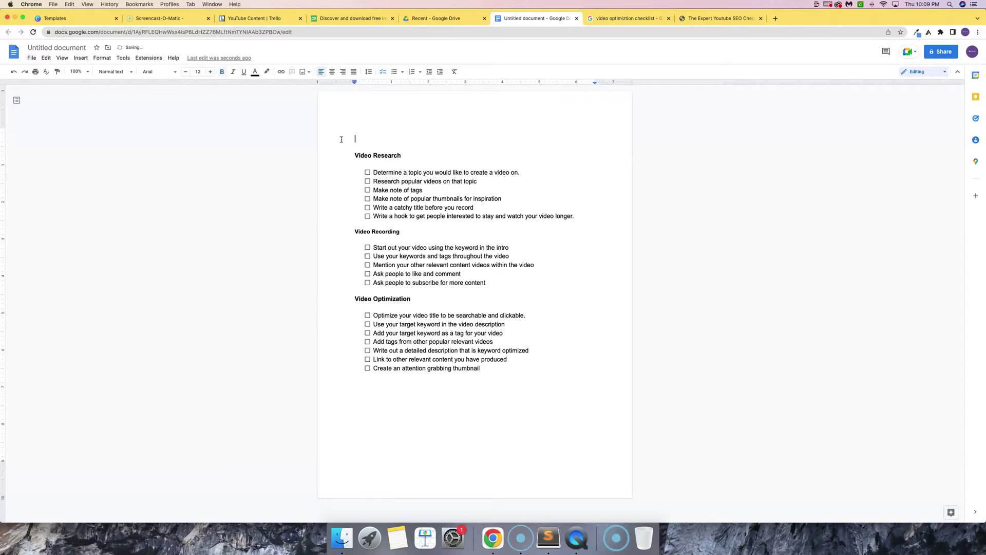
key(Return)
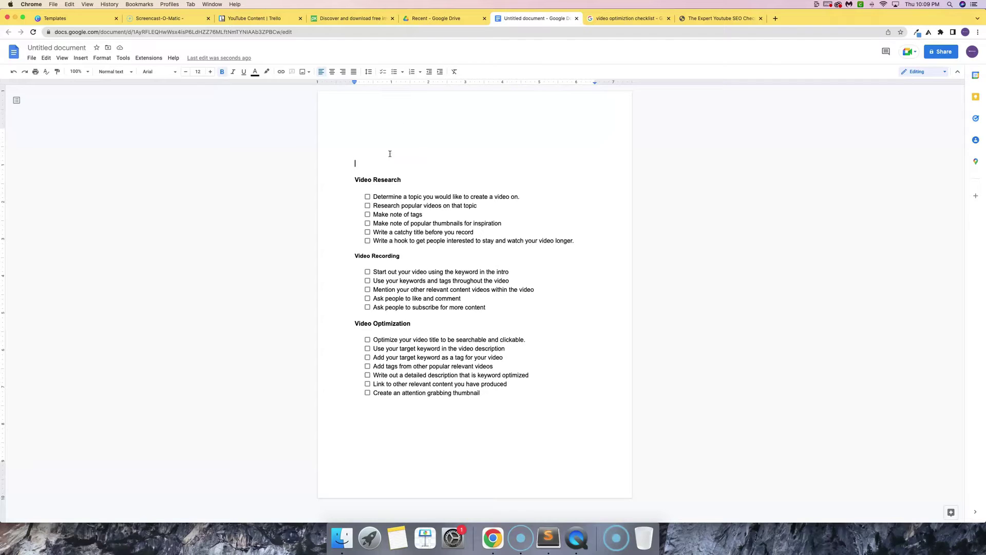
Step: Insert a page header and remove the surplus blank line in it
click(80, 58)
mouse_move(114, 250)
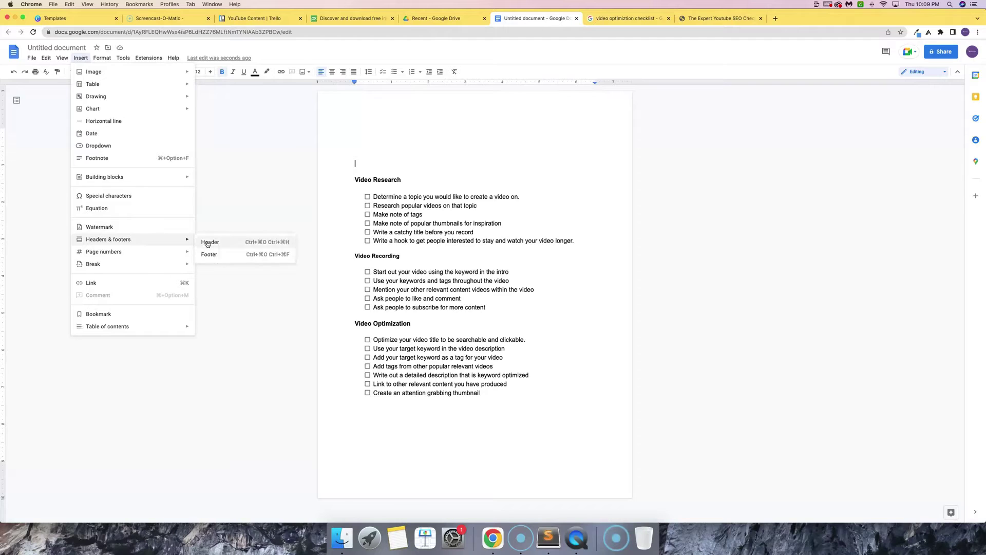
click(208, 242)
click(566, 324)
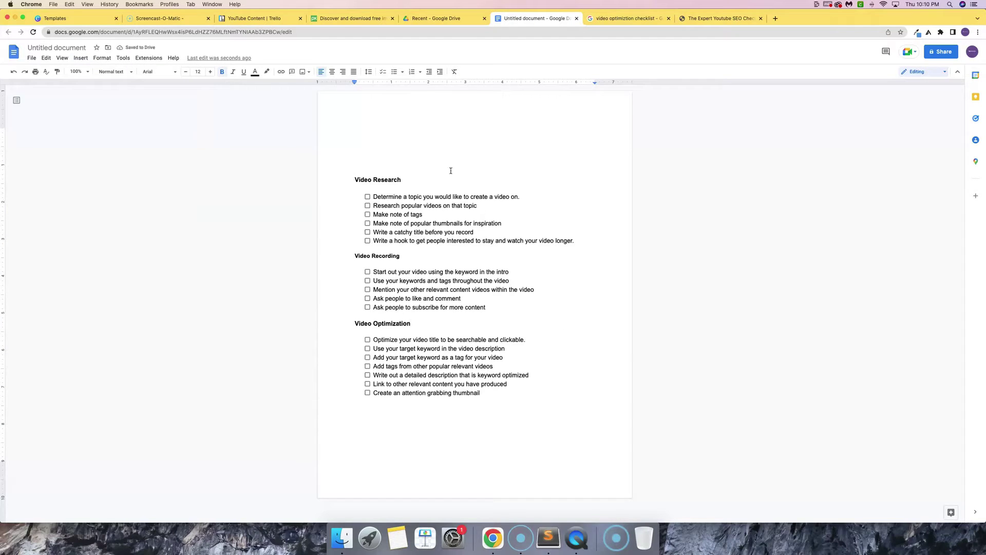
double_click(418, 129)
double_click(416, 117)
key(BackSpace)
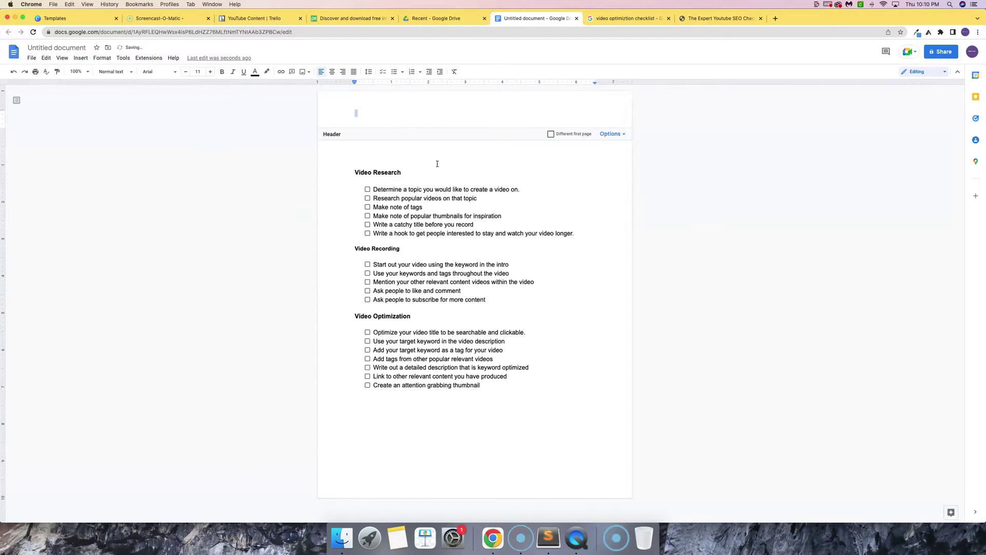
click(435, 164)
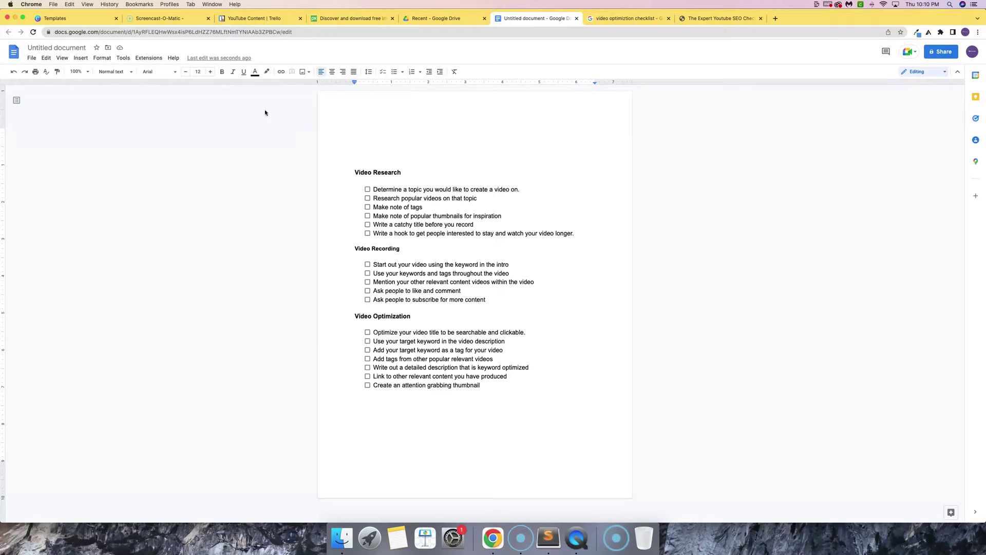
Step: Switch to Canva and open the recent "design proposal" logo design from the home page
click(59, 20)
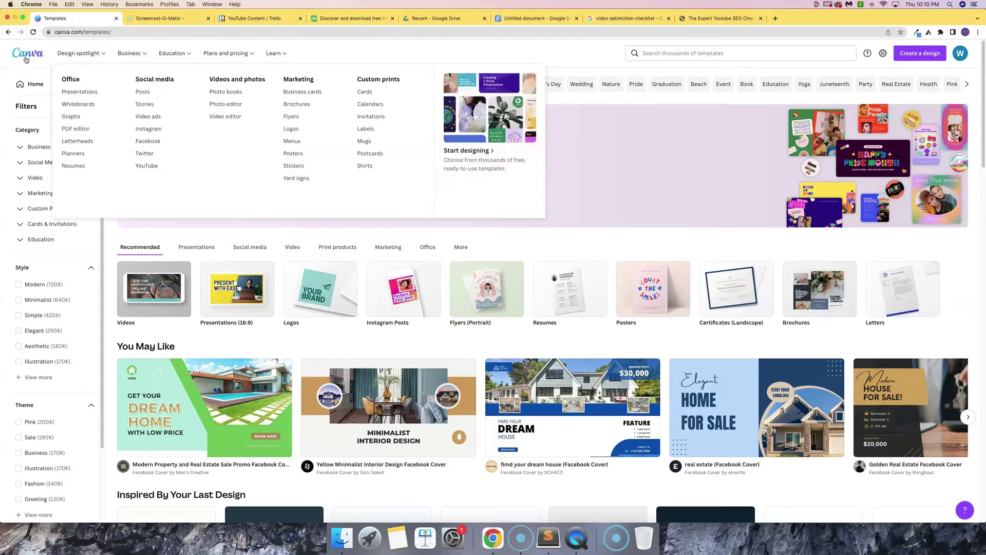
click(33, 83)
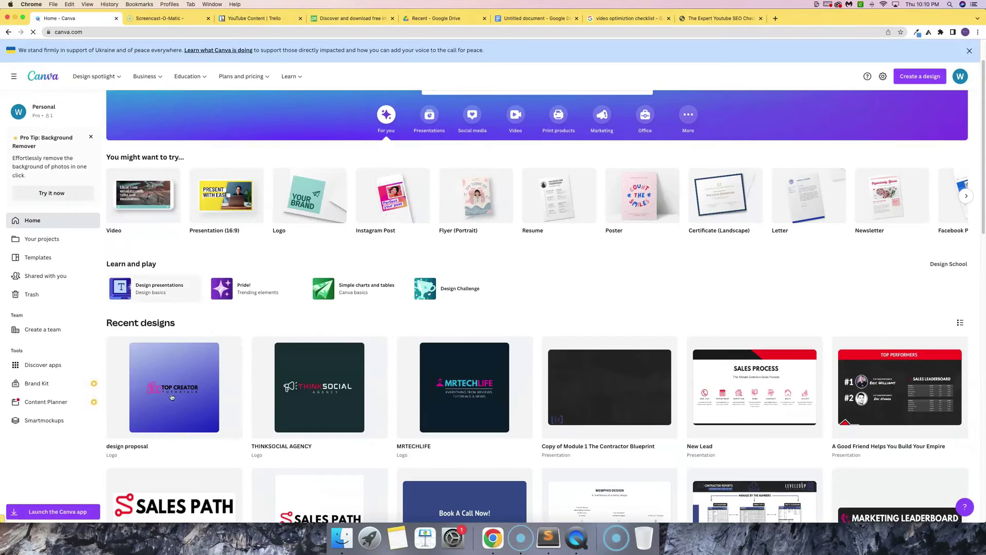
click(172, 396)
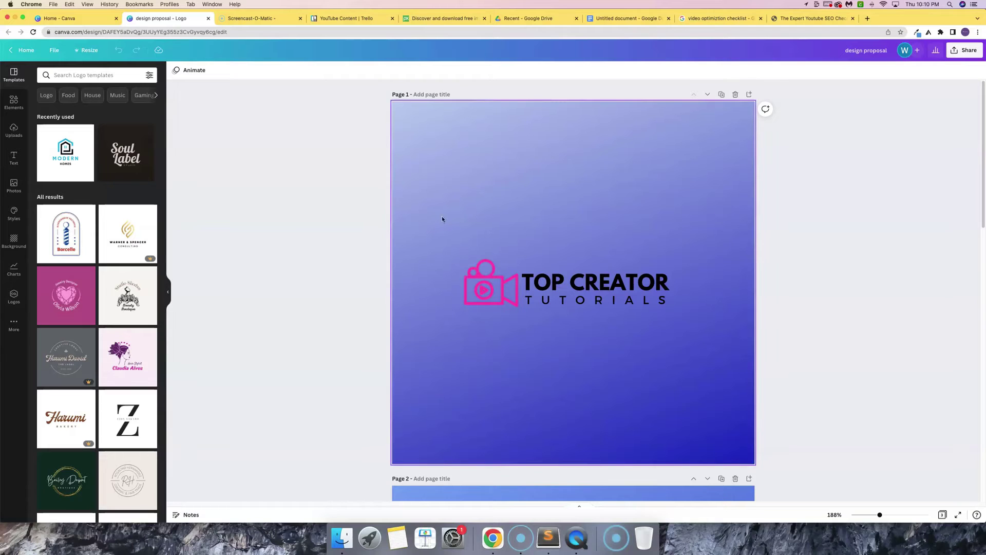
Step: Sample the blue background colour of the Top Creator Tutorials logo with the browser's colour picker
click(922, 34)
click(779, 62)
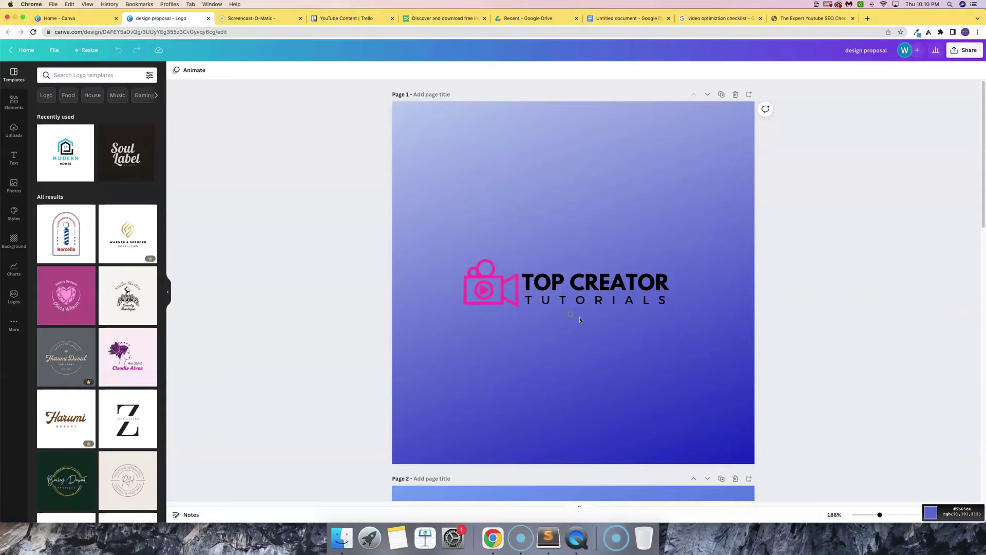
click(579, 317)
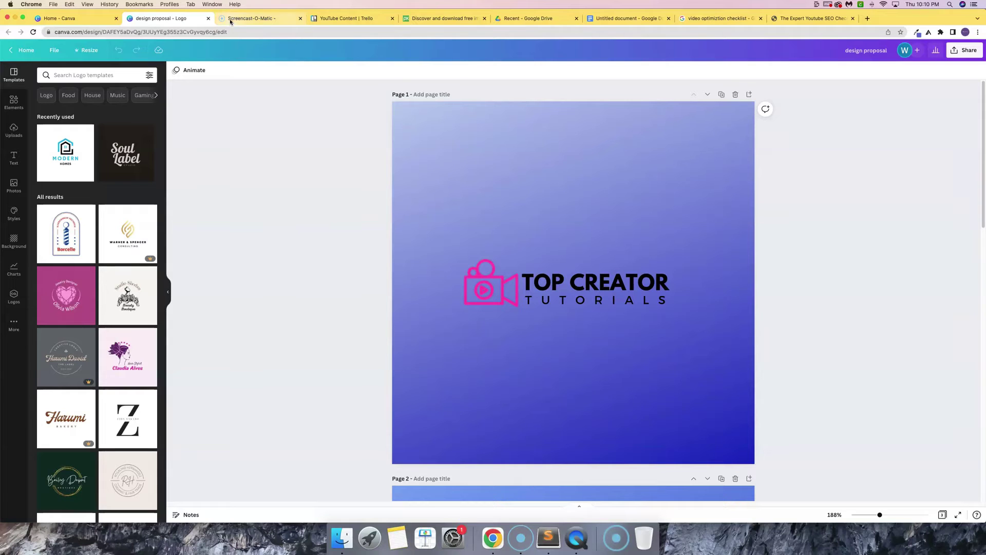
Step: Switch to the Google Docs checklist and capture a screenshot of the blank header area across the full page width
click(637, 19)
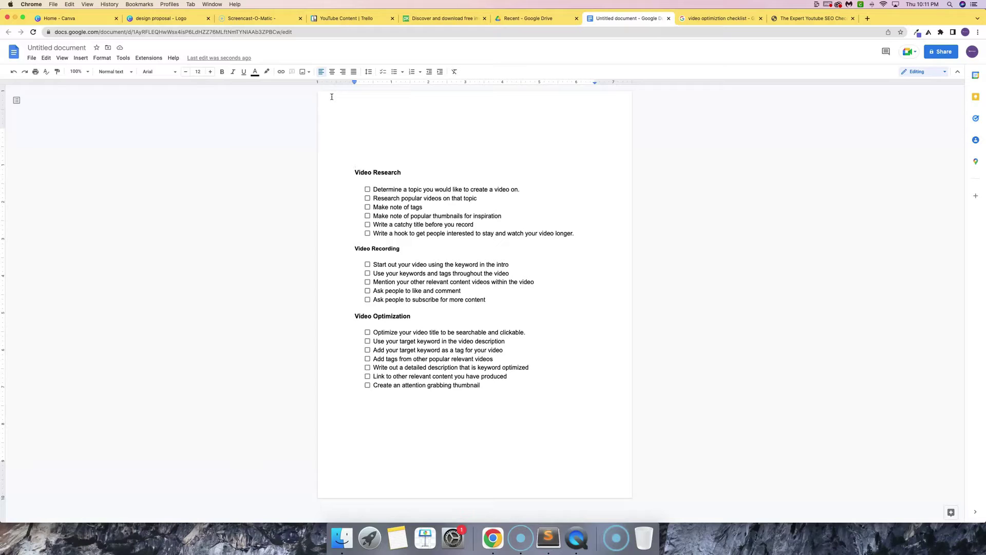
drag(331, 97, 632, 133)
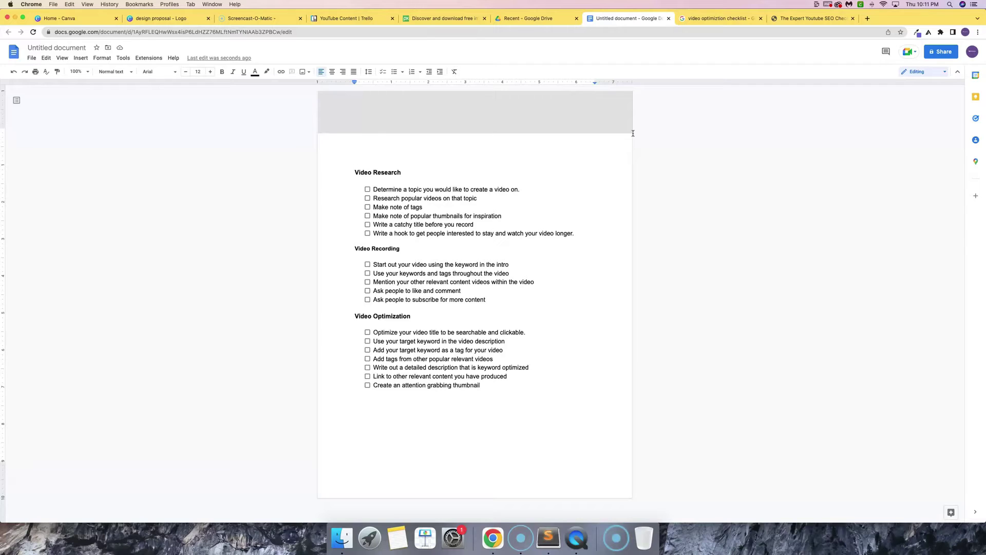
drag(632, 134, 632, 134)
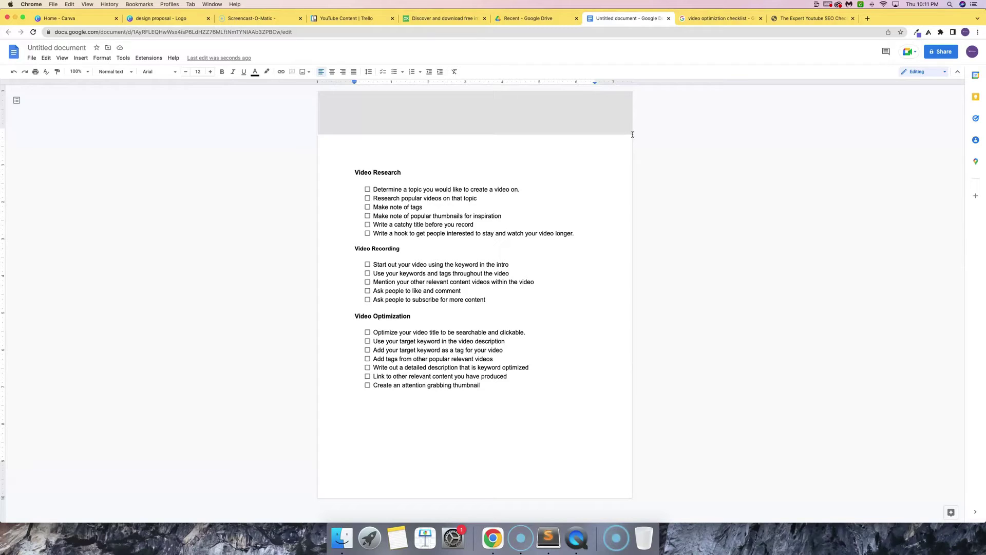
drag(632, 135, 634, 137)
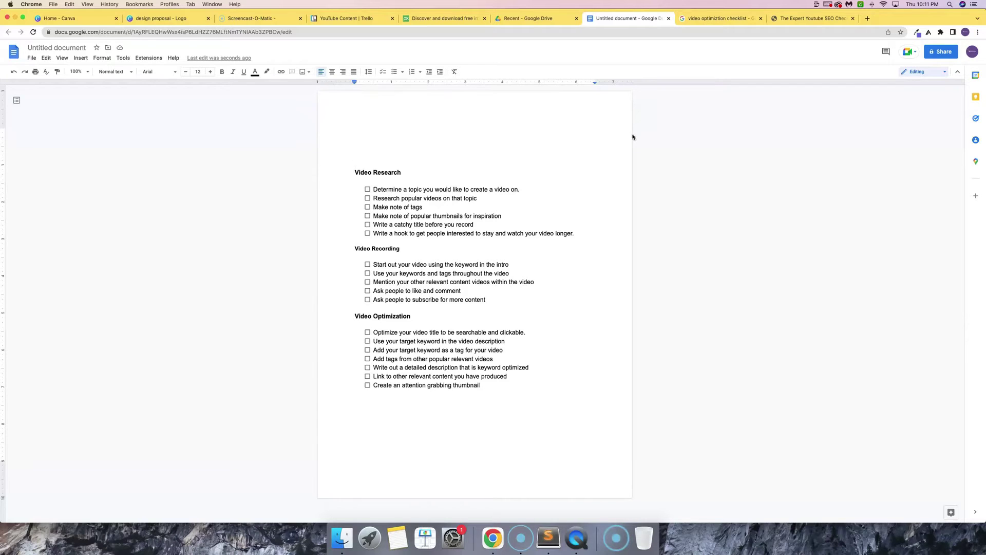
Step: Switch to Canva and create a new blank custom-size design 820 px wide and 115 px high
click(162, 18)
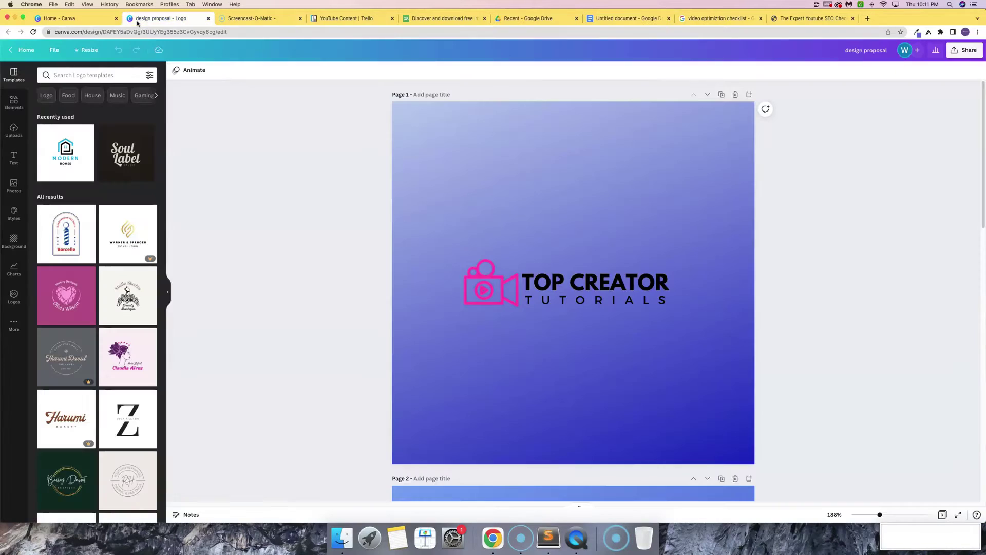
super+click(26, 51)
click(254, 19)
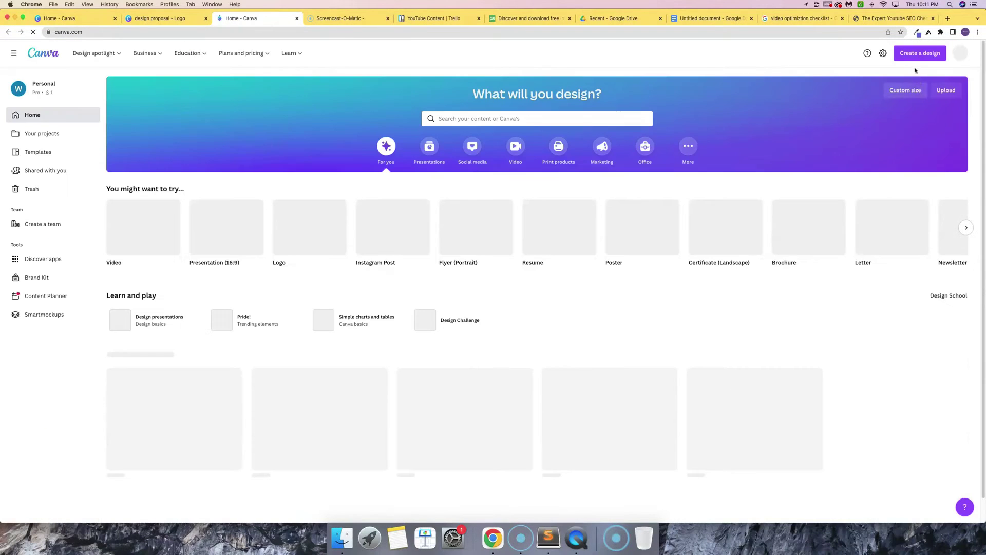
click(919, 53)
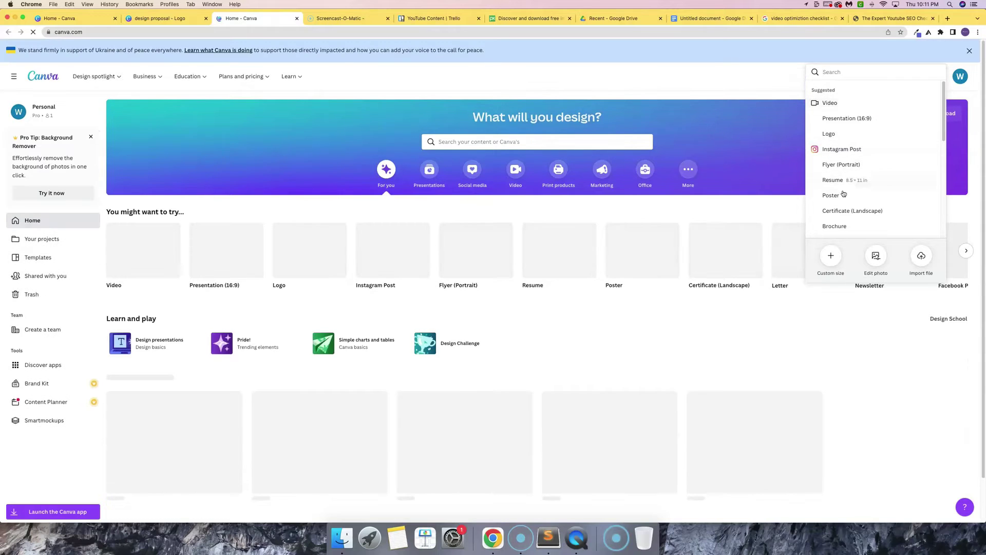
click(830, 255)
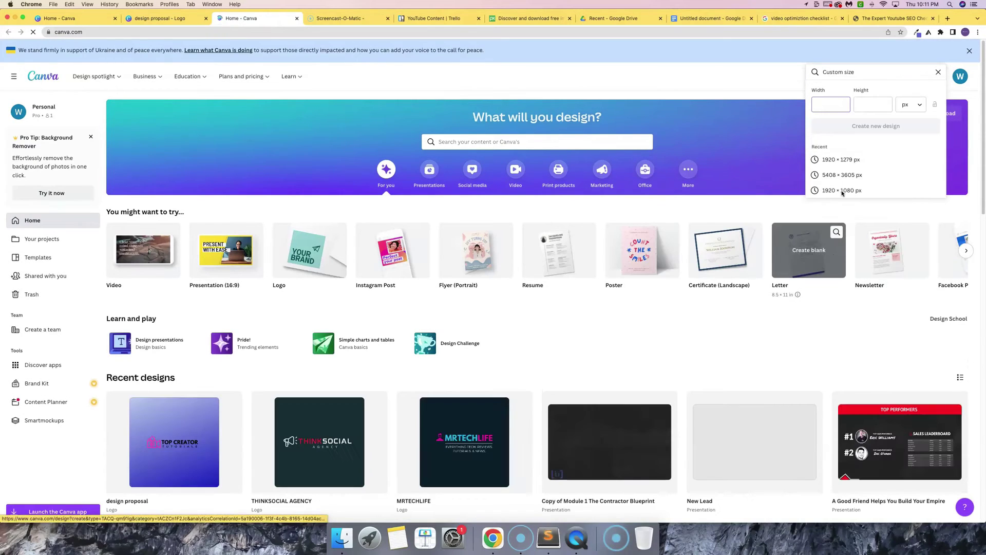
text(820)
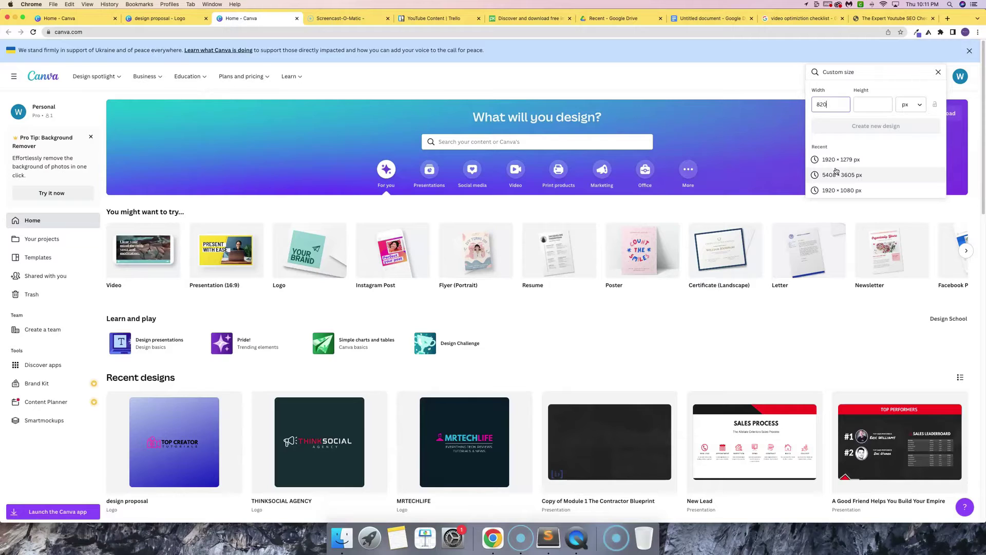
key(Tab)
text(115)
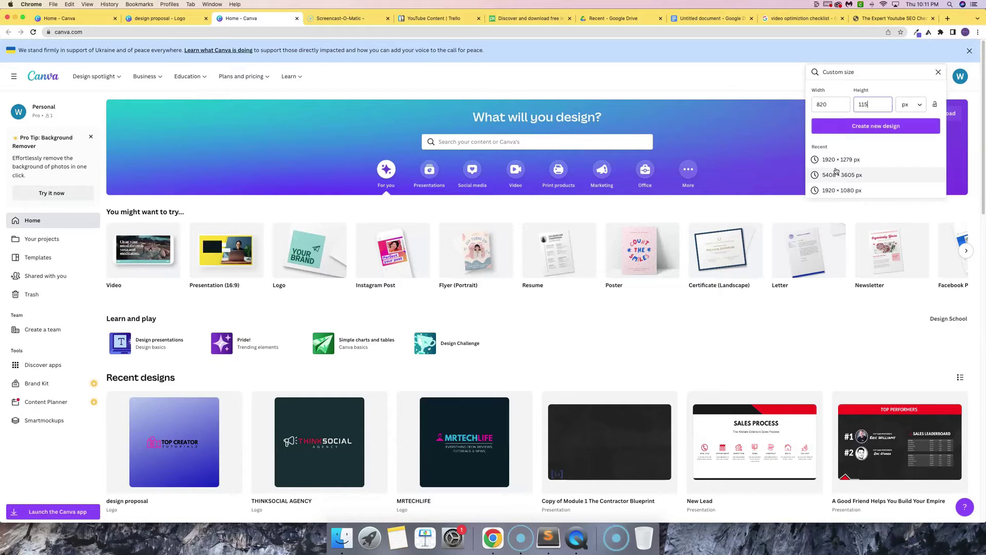
click(854, 126)
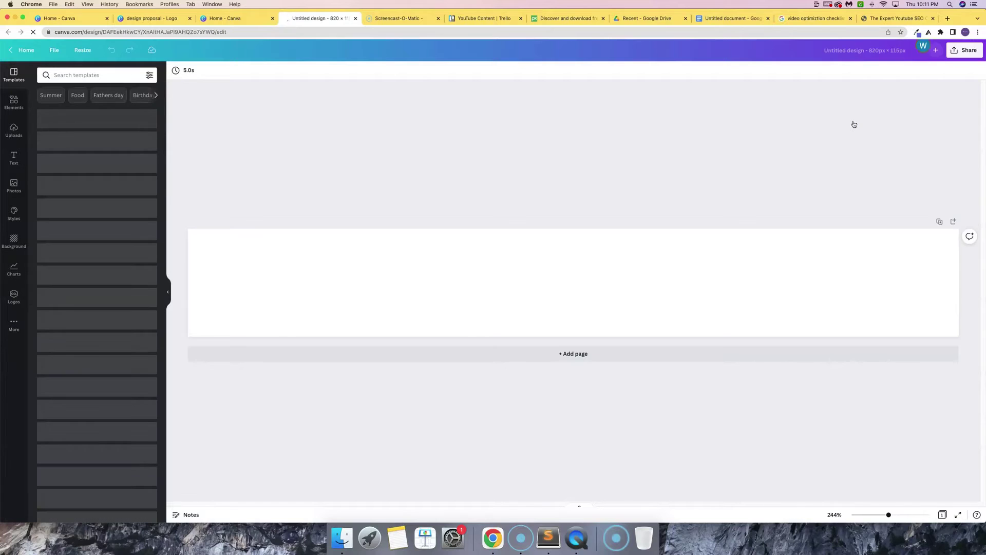
Step: In the "design proposal" logo design, sample the blue background with the browser's eyedropper and copy its hex code #5b65d4
click(225, 18)
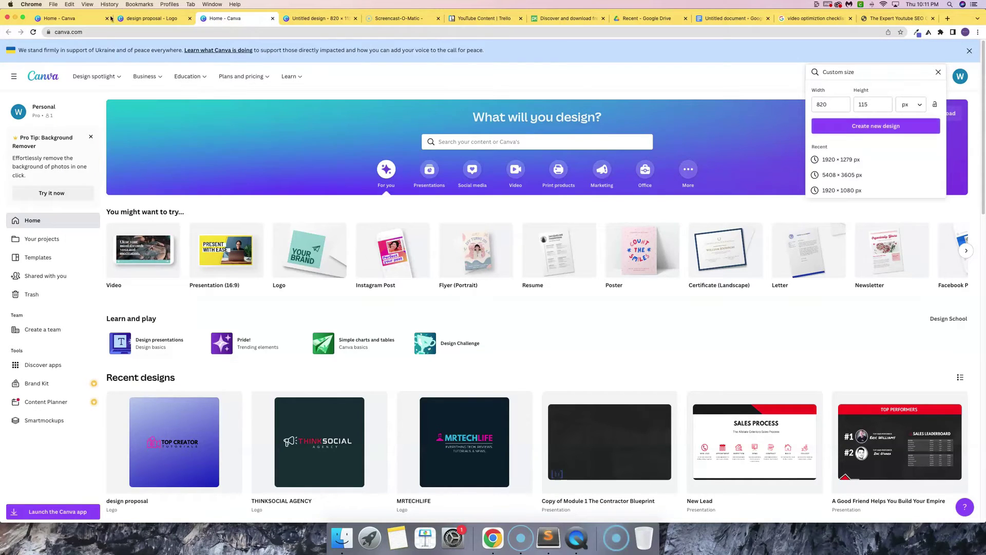
drag(141, 21, 240, 19)
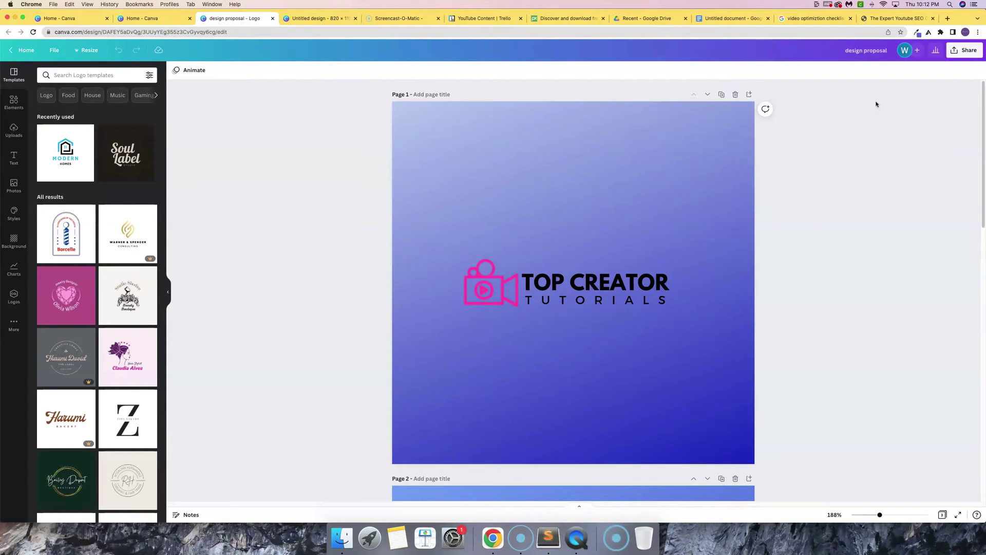
click(918, 33)
click(731, 57)
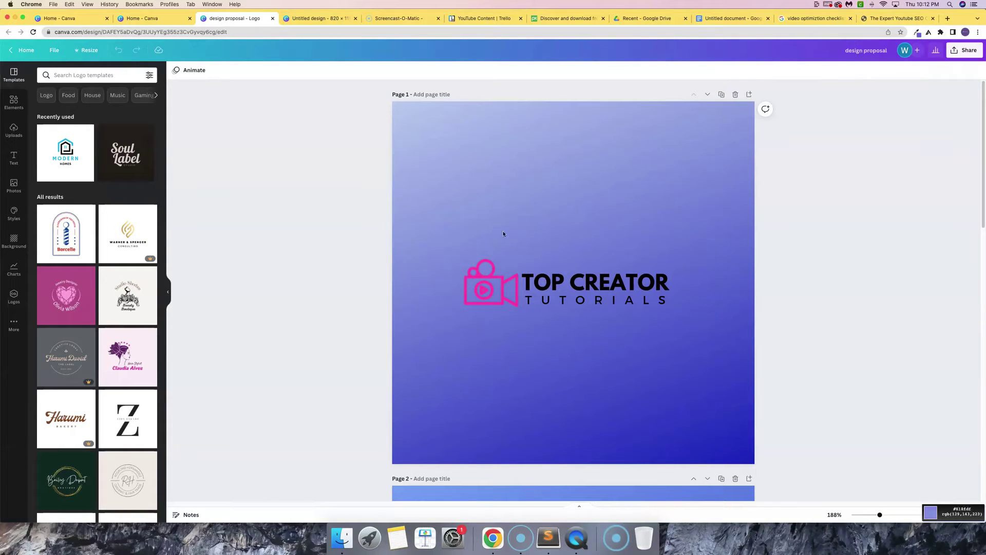
click(918, 33)
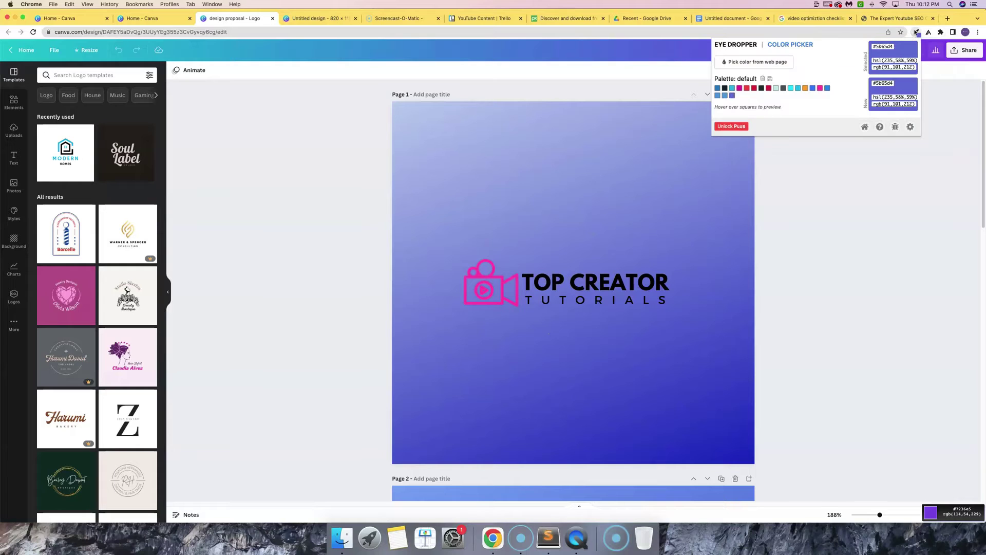
drag(895, 48, 872, 48)
Step: Set the background of the 820 × 115 px header design to the custom colour #5B65D4
click(319, 18)
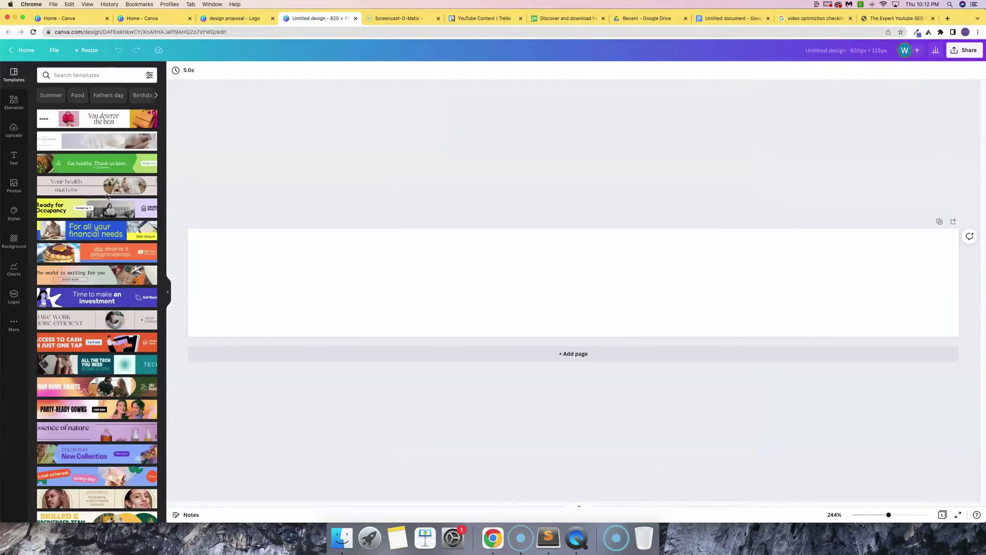
click(14, 240)
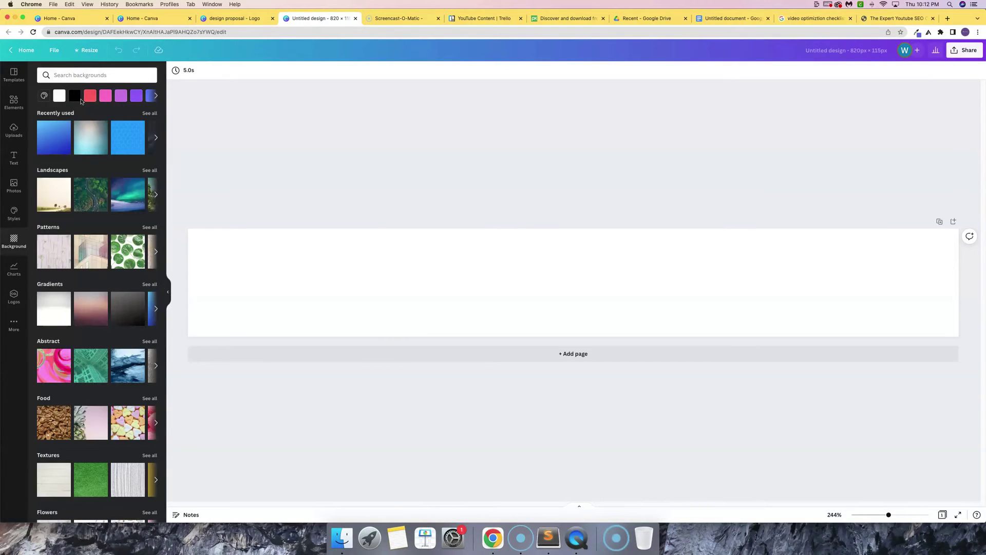
click(74, 99)
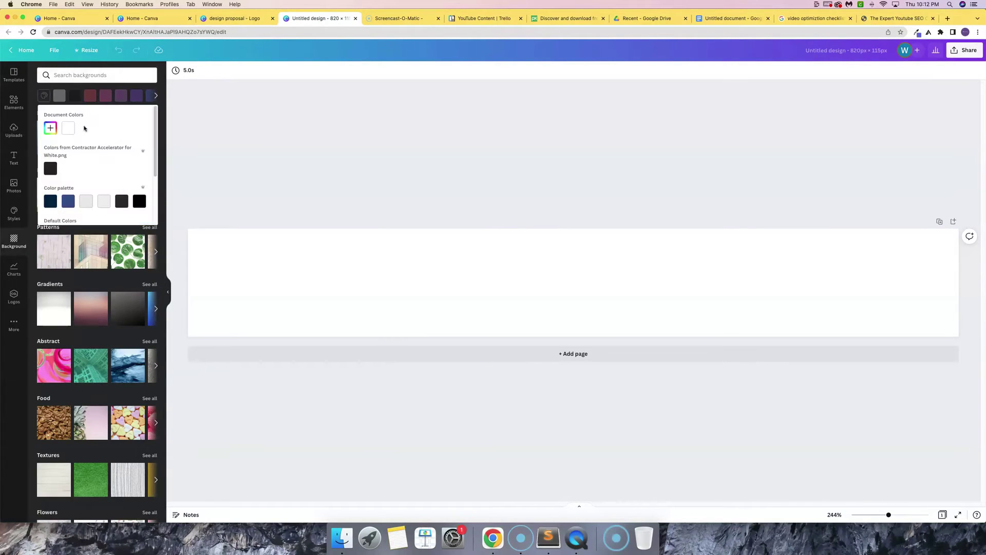
click(51, 128)
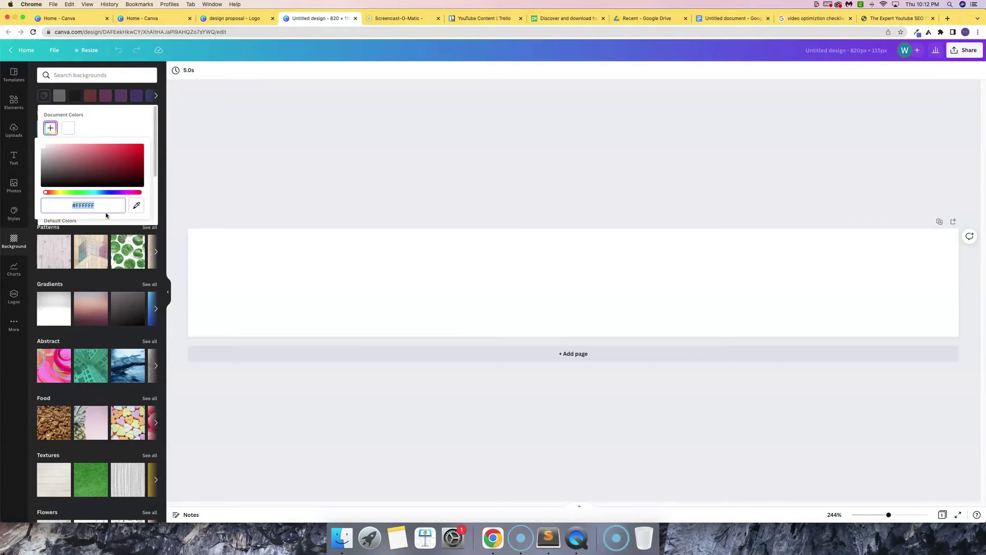
text(#5B65D4)
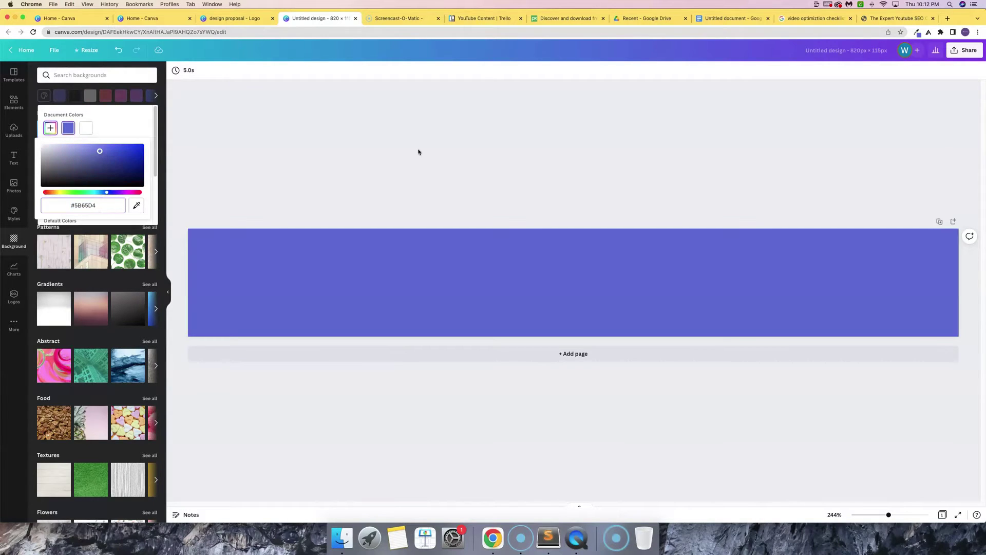
click(419, 152)
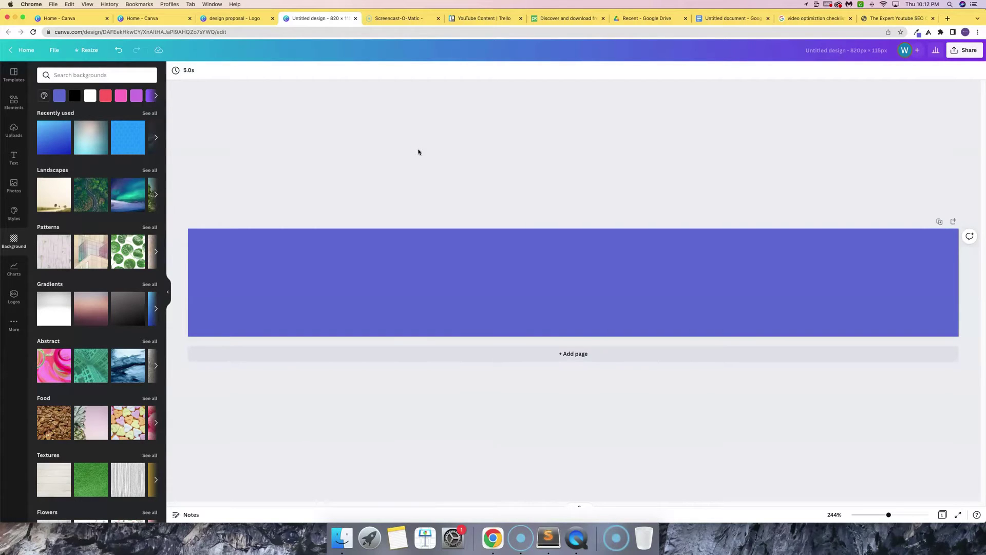
Step: Add a square shape to the header and stretch it into a black block covering the right half
click(13, 102)
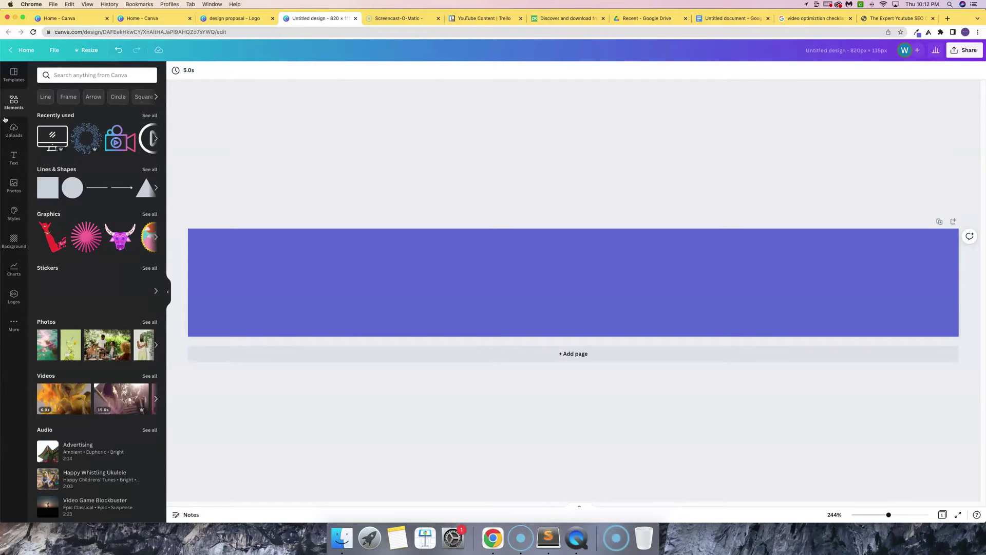
click(46, 193)
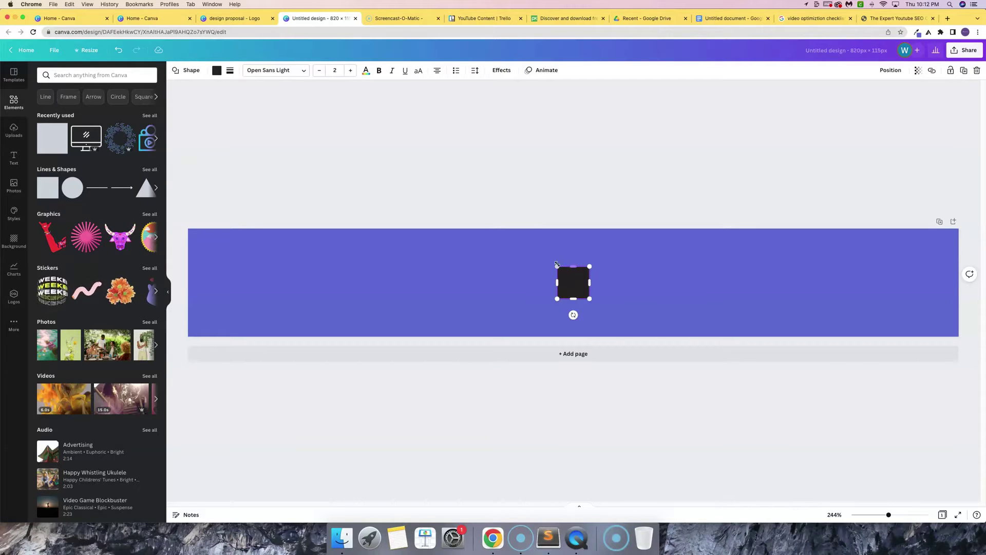
drag(569, 264, 619, 209)
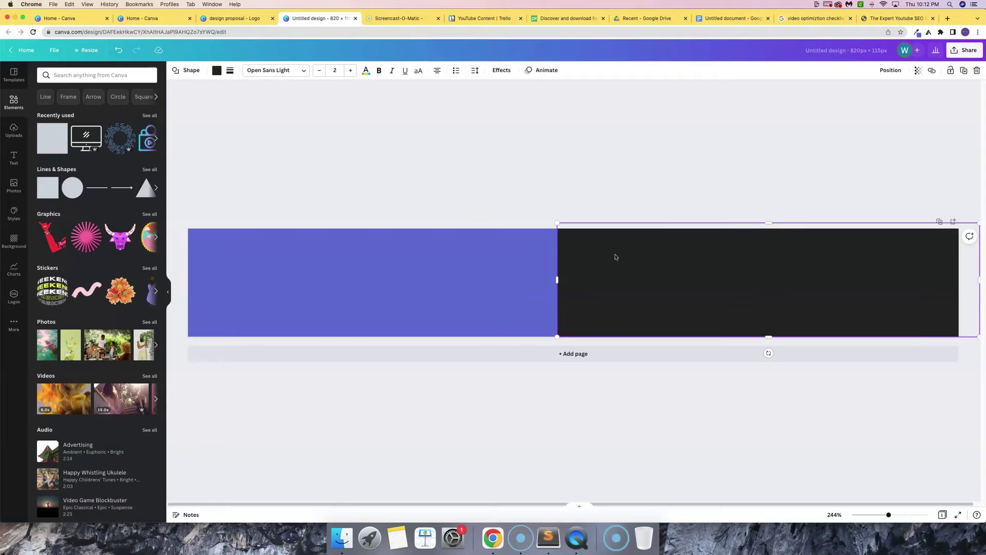
click(217, 71)
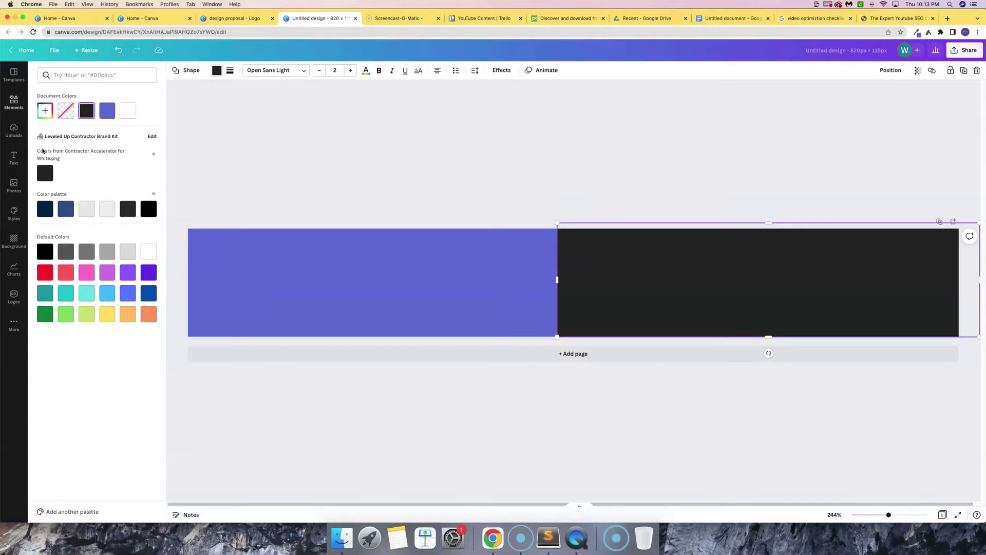
click(45, 111)
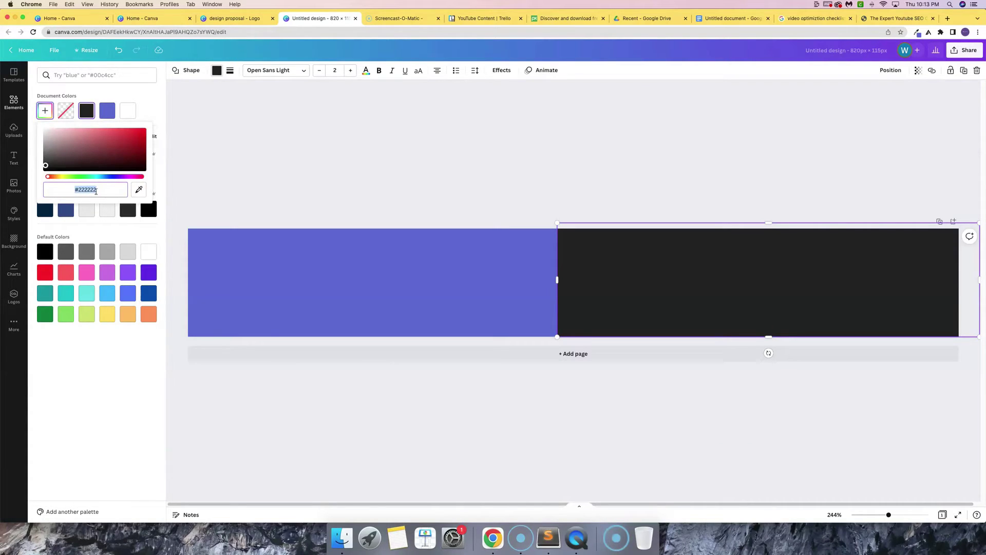
click(502, 199)
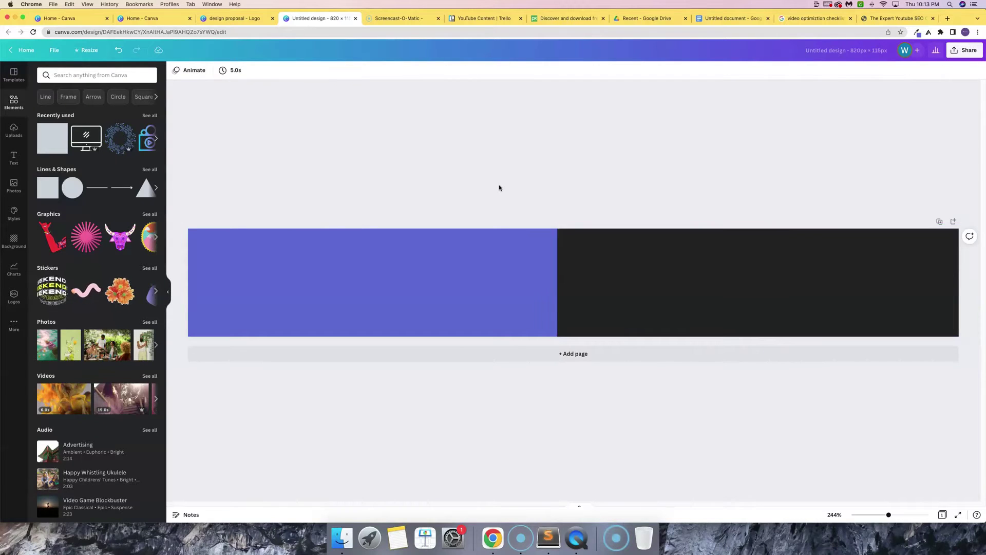
Step: Duplicate the black block, rotate the copy to a steep slant and place it over the block's left edge as a diagonal divider
click(684, 269)
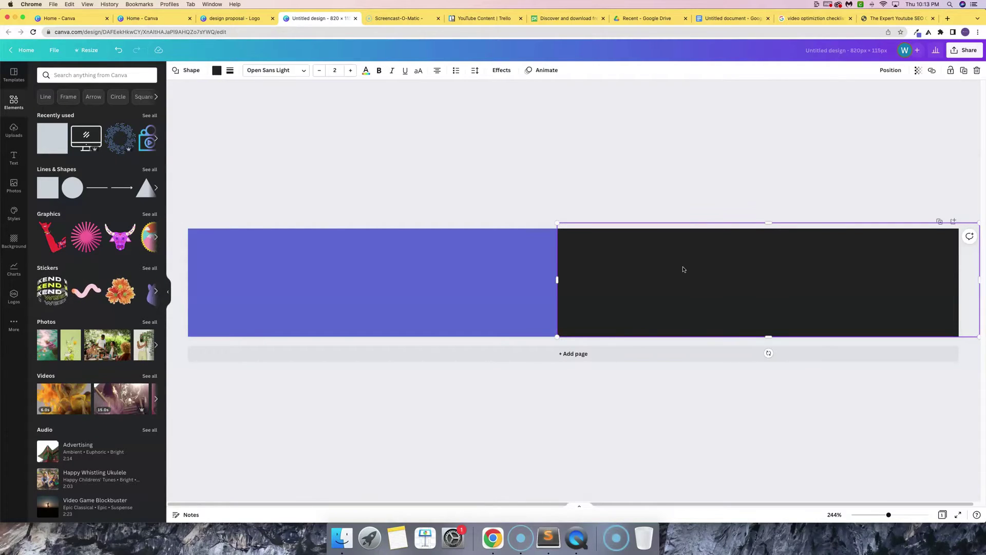
key(super+d)
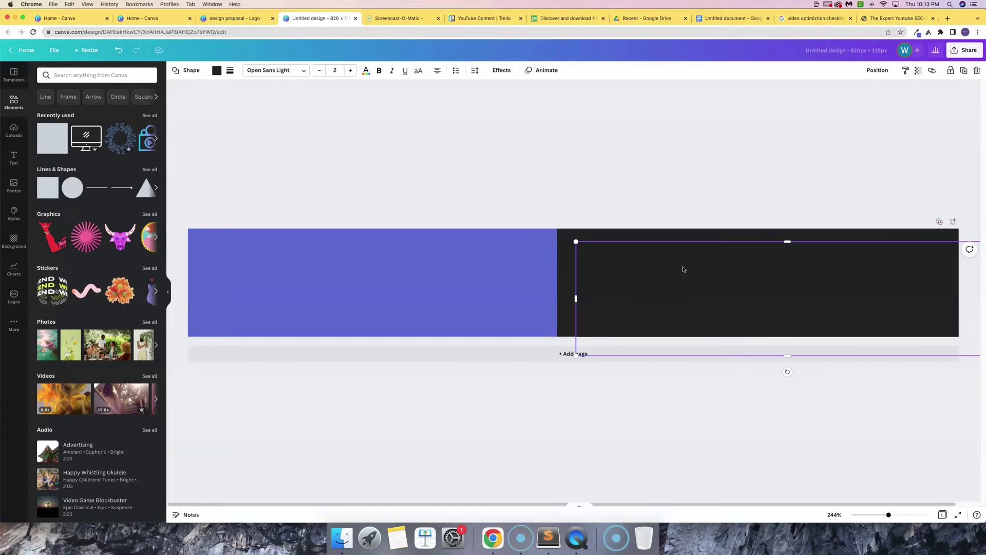
drag(750, 295, 691, 272)
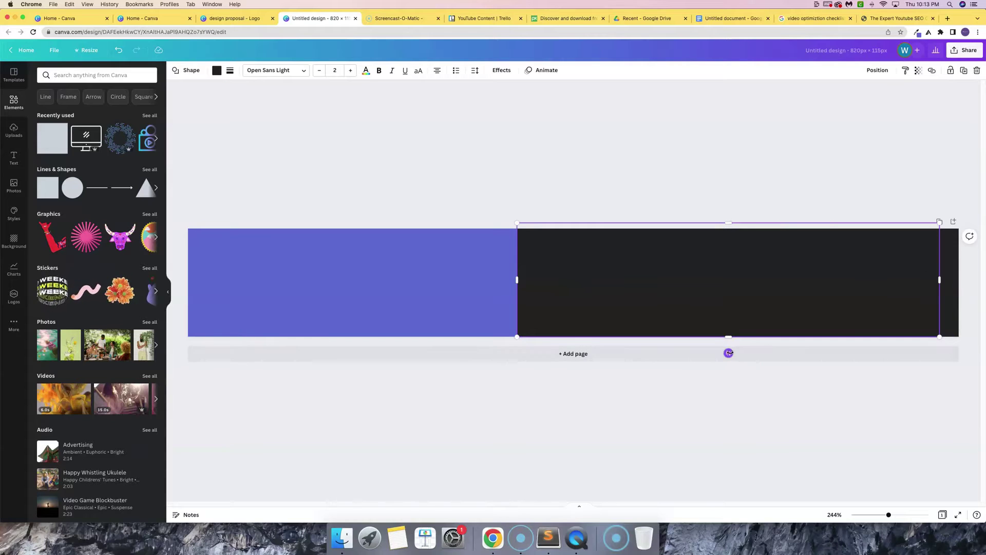
drag(729, 353, 751, 323)
drag(682, 259, 607, 262)
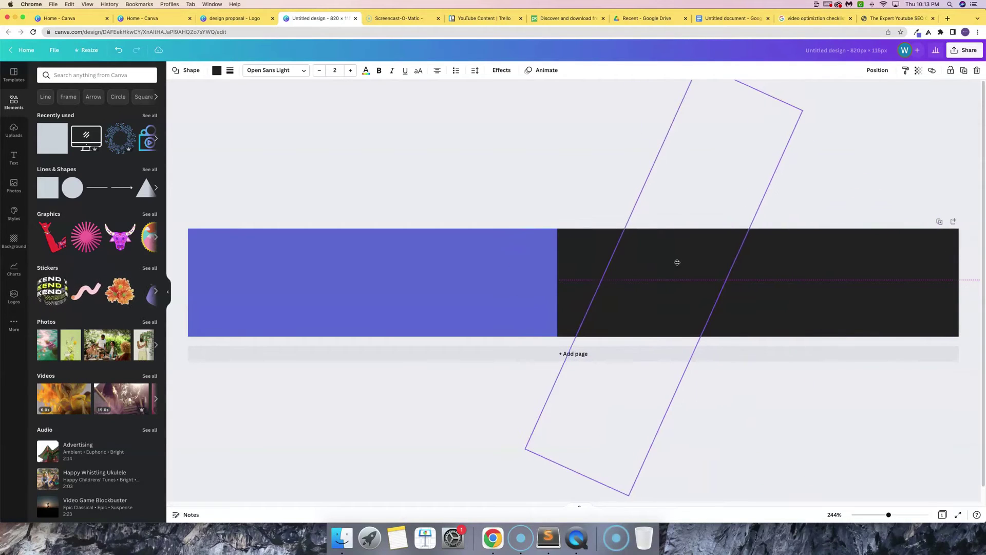
click(519, 190)
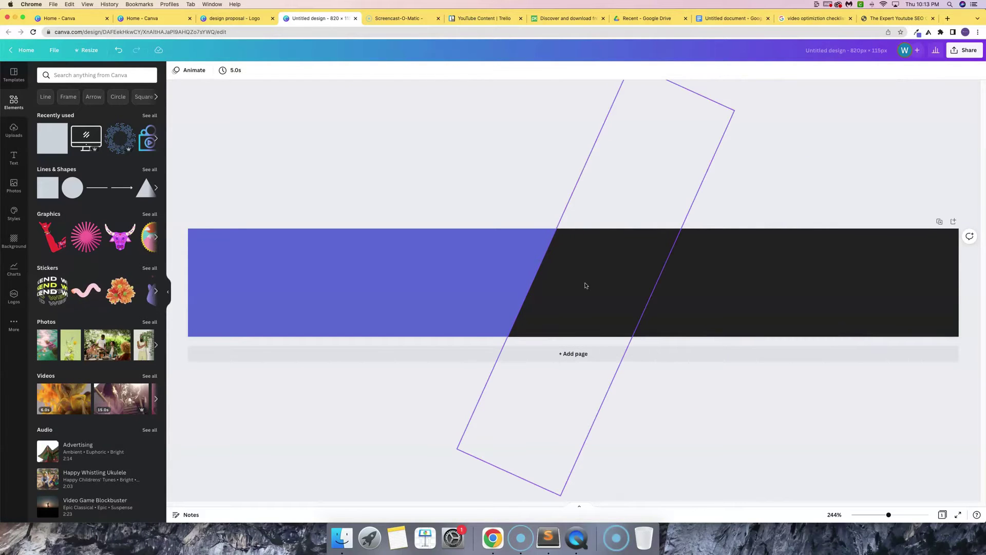
Step: Select both black shapes and shift them together to the right, so the diagonal edge crosses near the header's centre
click(579, 266)
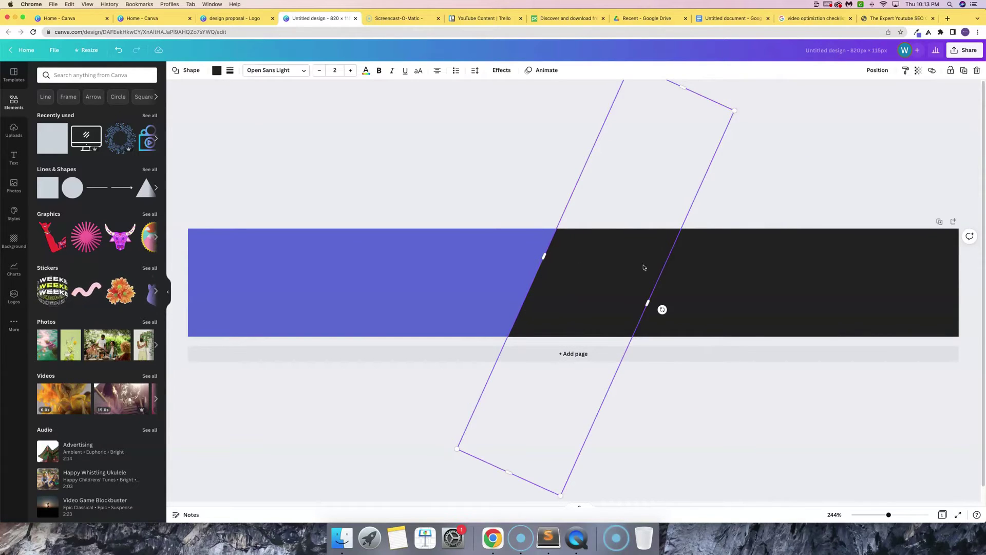
shift+click(742, 267)
drag(730, 280, 765, 280)
click(458, 192)
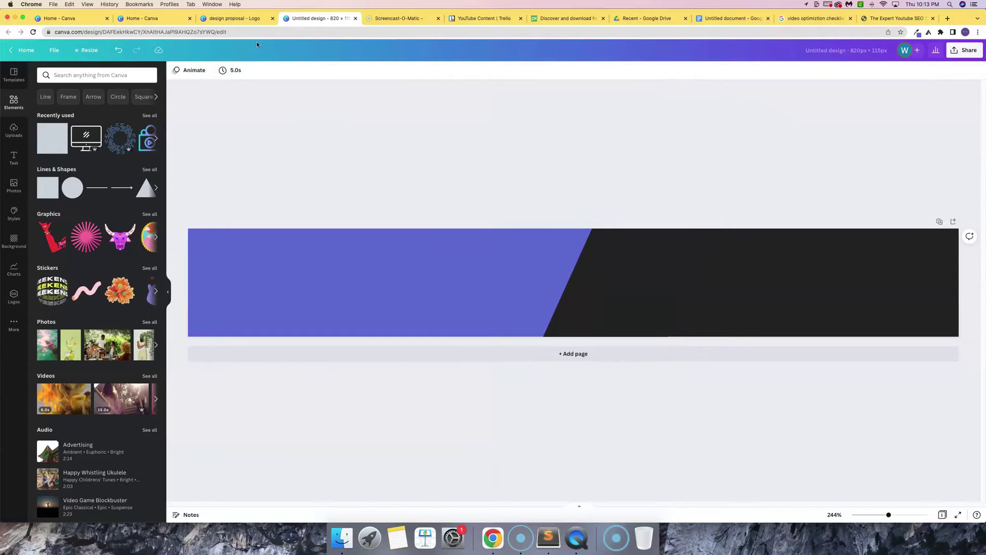
Step: Duplicate page 1 of the "design proposal" logo design and download page 2 as a PNG with a transparent background
click(224, 19)
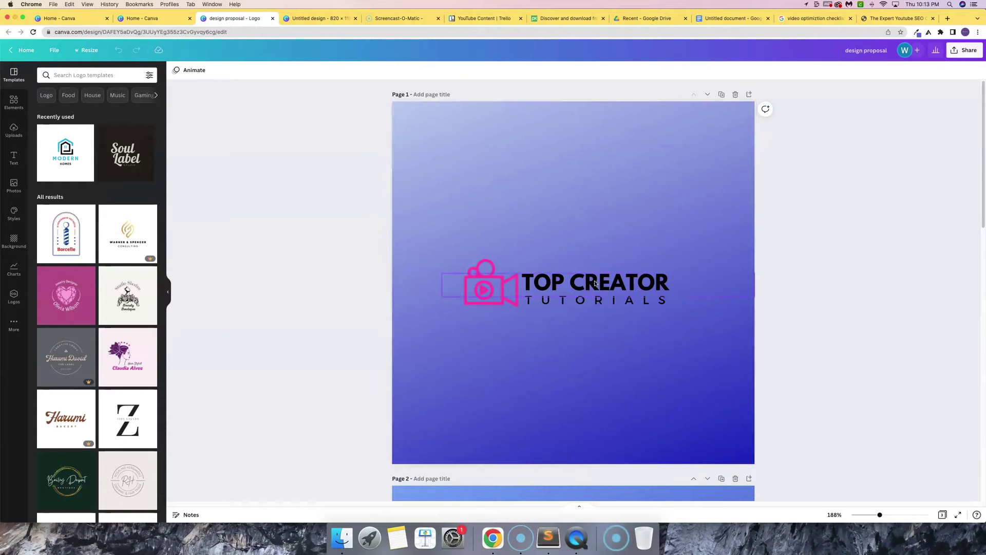
click(722, 95)
scroll(673, 226, down, 2)
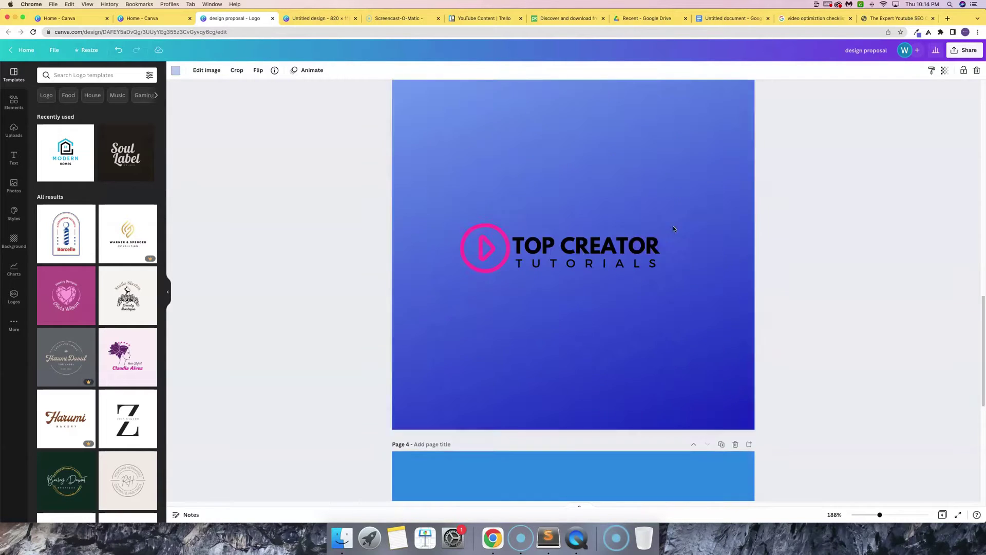
scroll(673, 226, up, 10)
scroll(673, 228, down, 10)
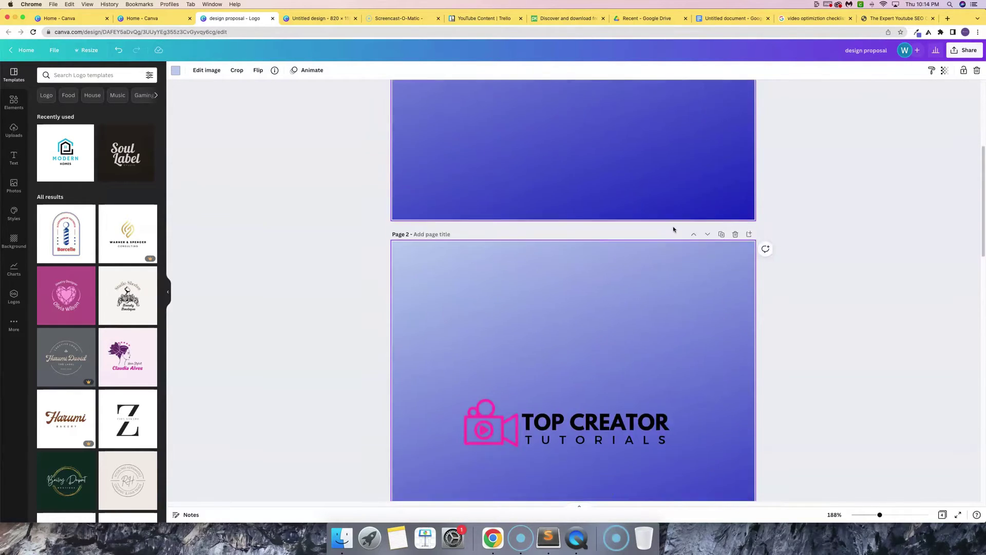
scroll(674, 228, up, 2)
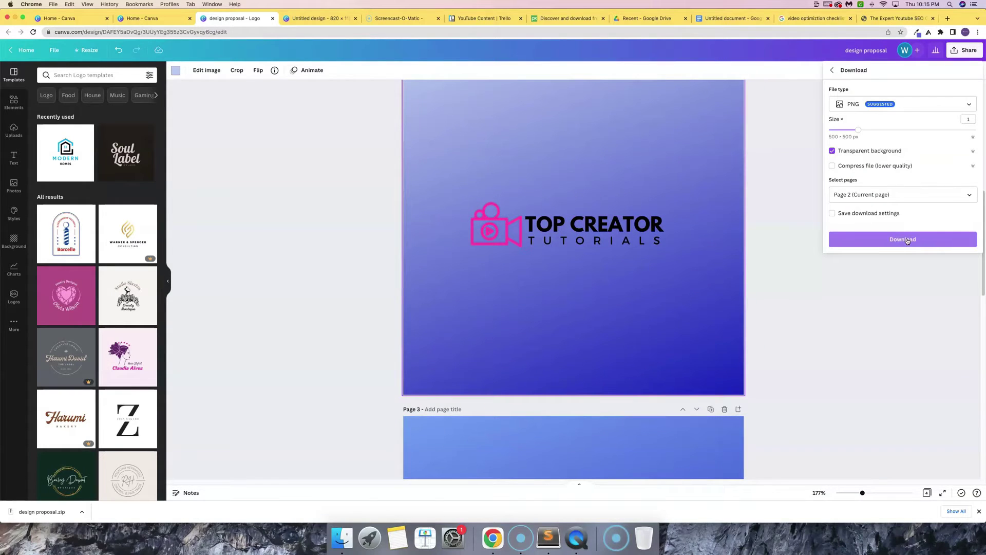
click(904, 239)
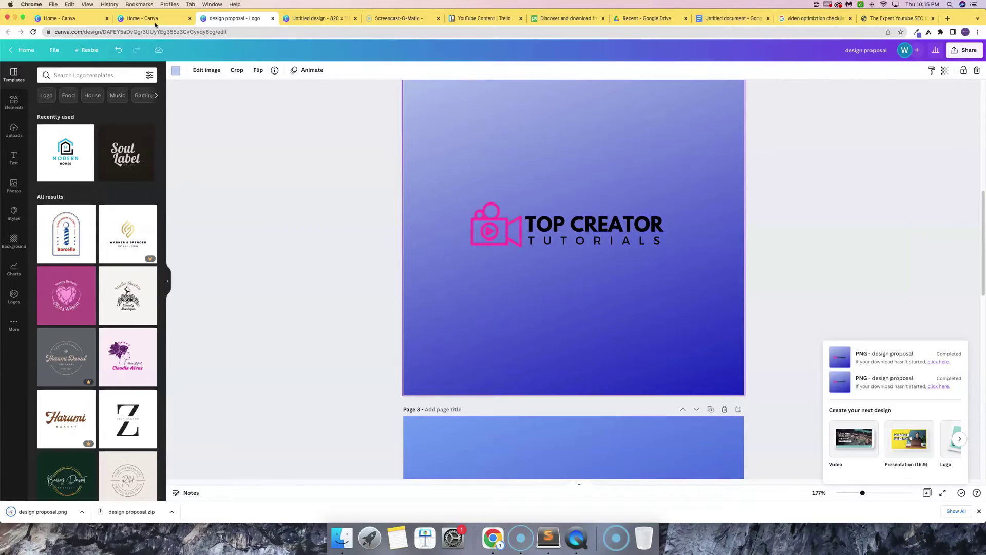
click(306, 20)
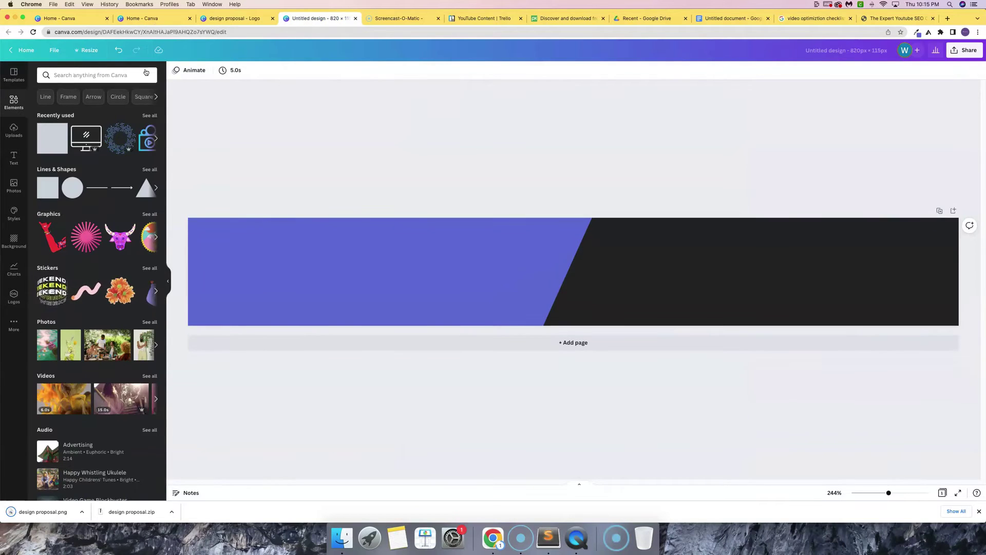
Step: Copy the Top Creator Tutorials icon and text from page 2 of the "design proposal" logo design and paste them into the header
click(9, 134)
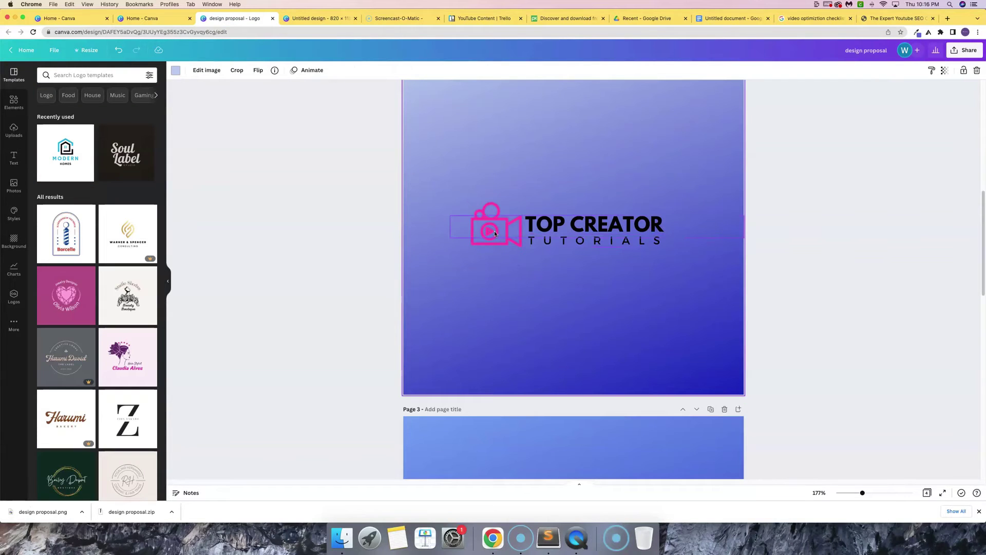
shift+click(580, 229)
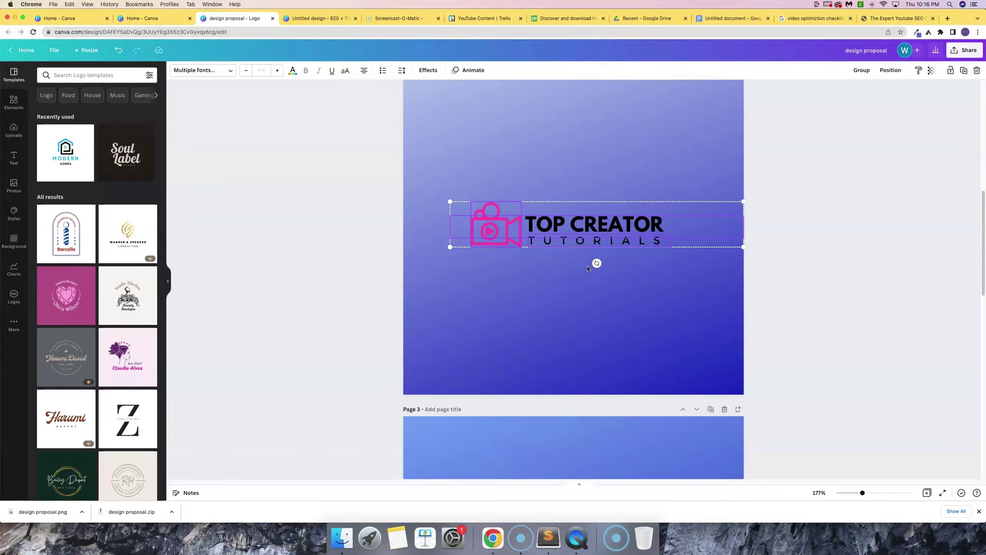
click(304, 19)
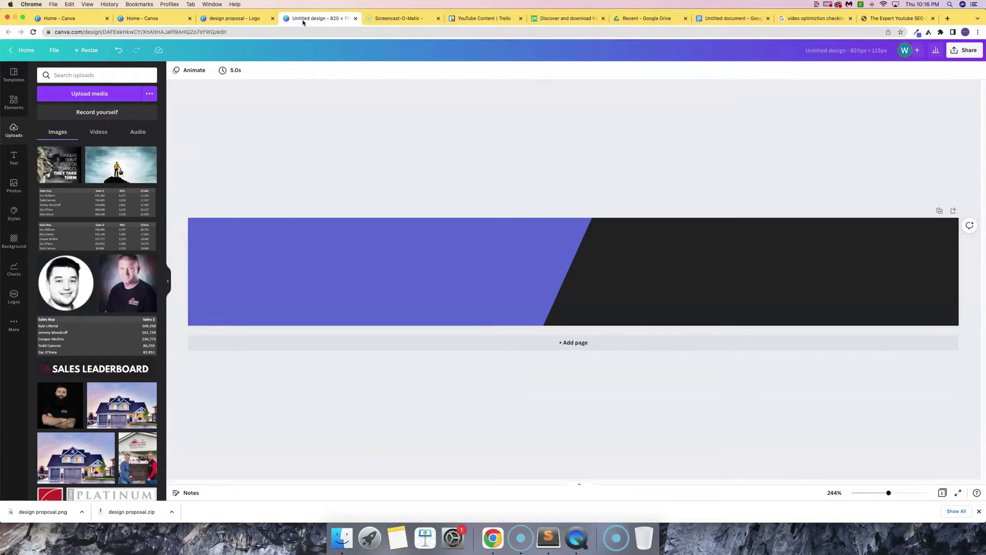
key(cmd+v)
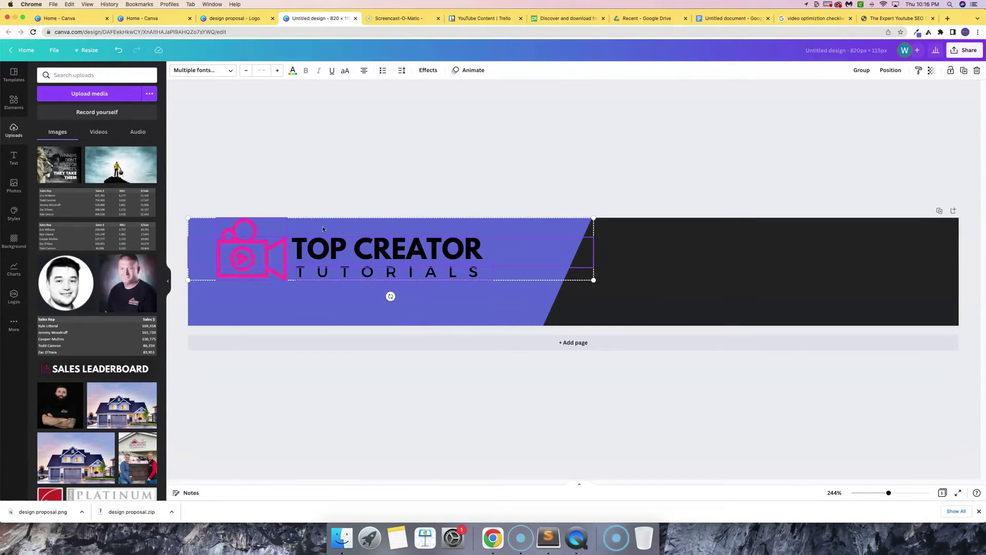
Step: Resize the pasted Top Creator Tutorials logo and position it within the purple area of the header
drag(188, 218, 312, 237)
drag(552, 243, 465, 257)
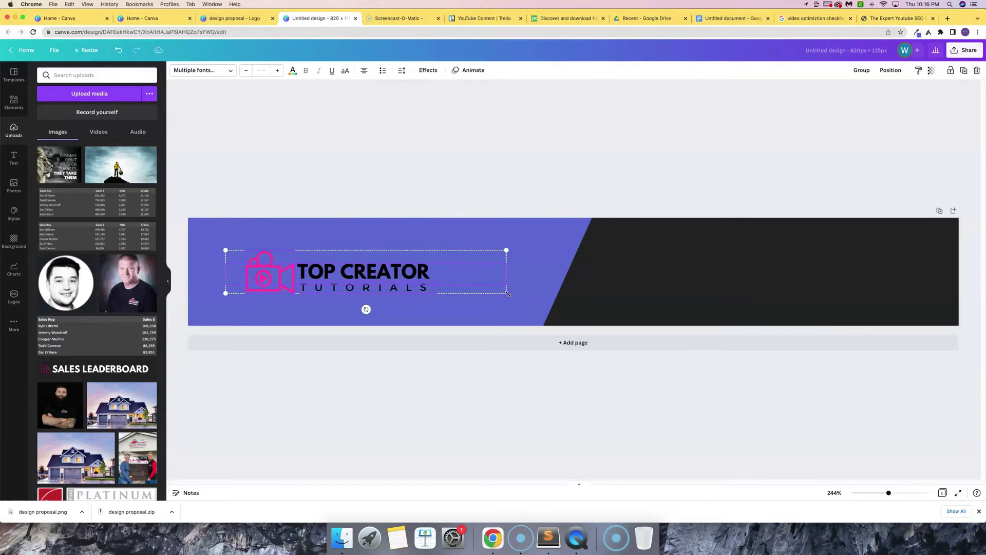
drag(506, 294, 542, 307)
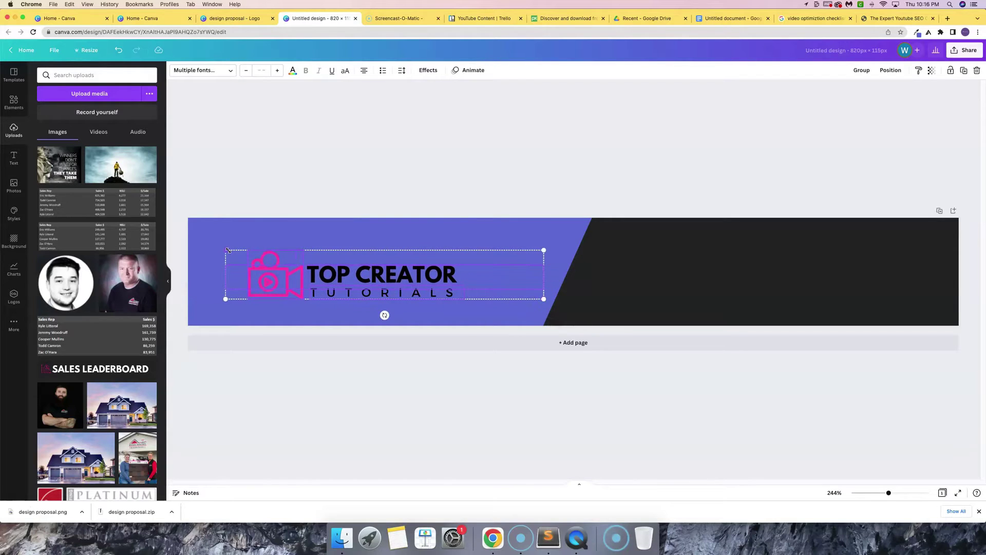
drag(227, 251, 199, 246)
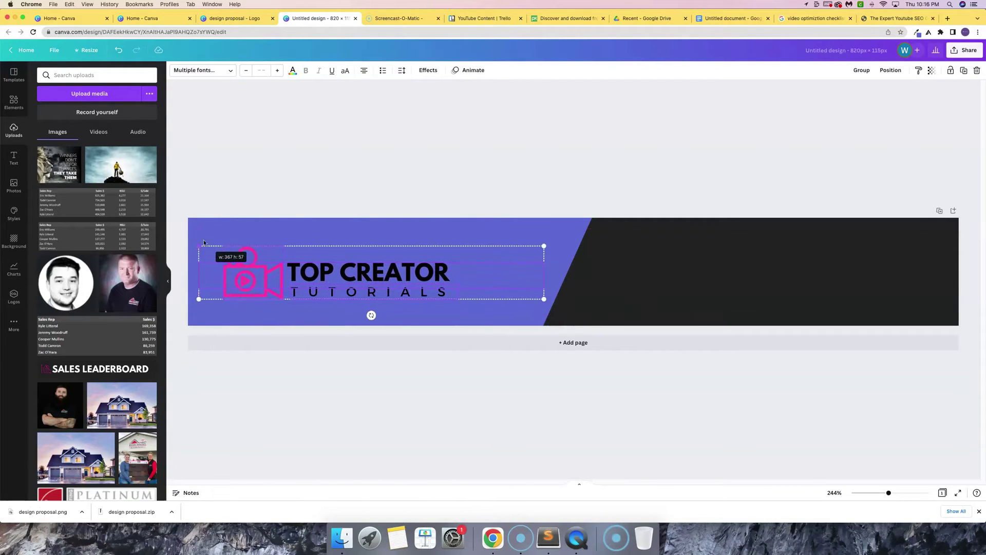
drag(406, 279, 414, 280)
drag(205, 248, 170, 243)
drag(344, 267, 375, 269)
click(482, 130)
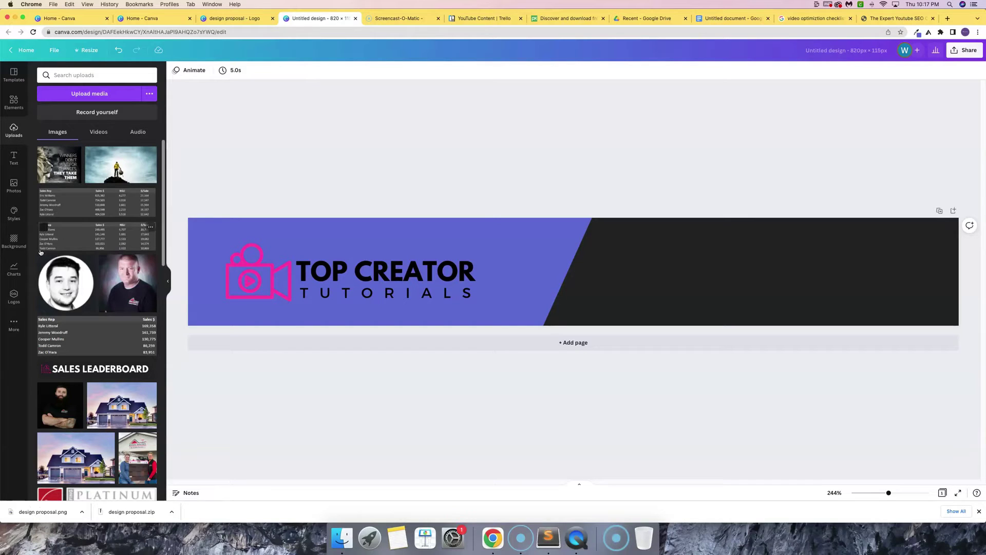
Step: Add a heading to the header that reads "VIDEO OPTIMIZATION"
click(12, 158)
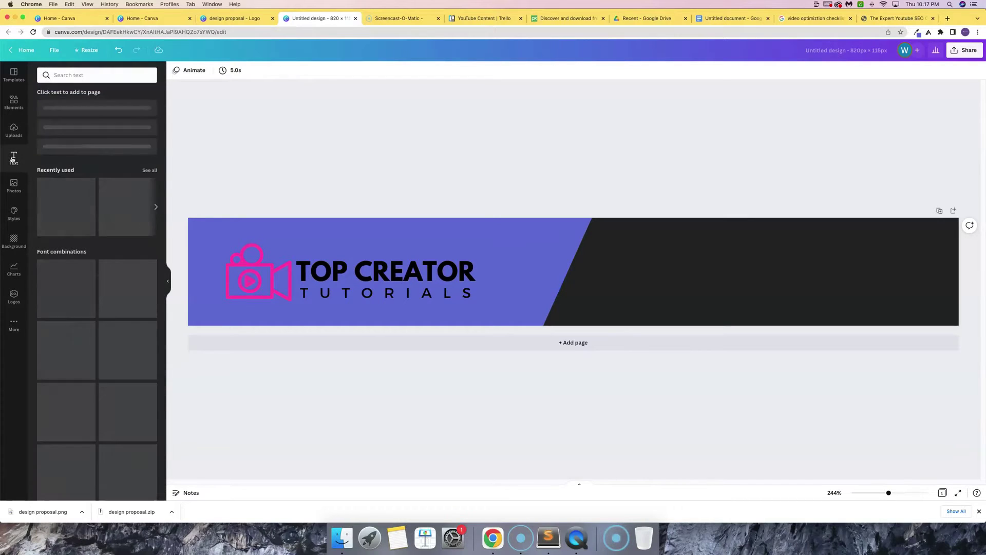
click(73, 75)
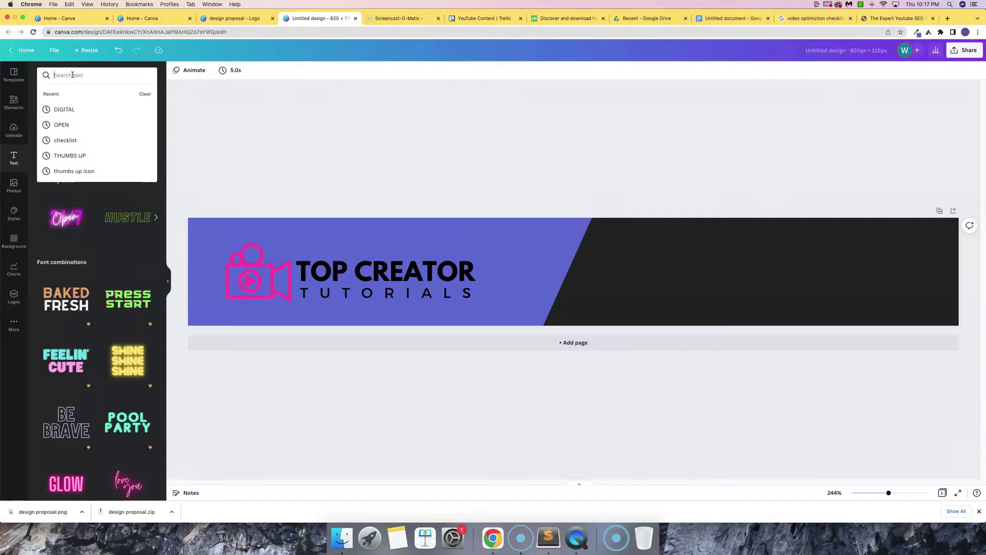
click(176, 155)
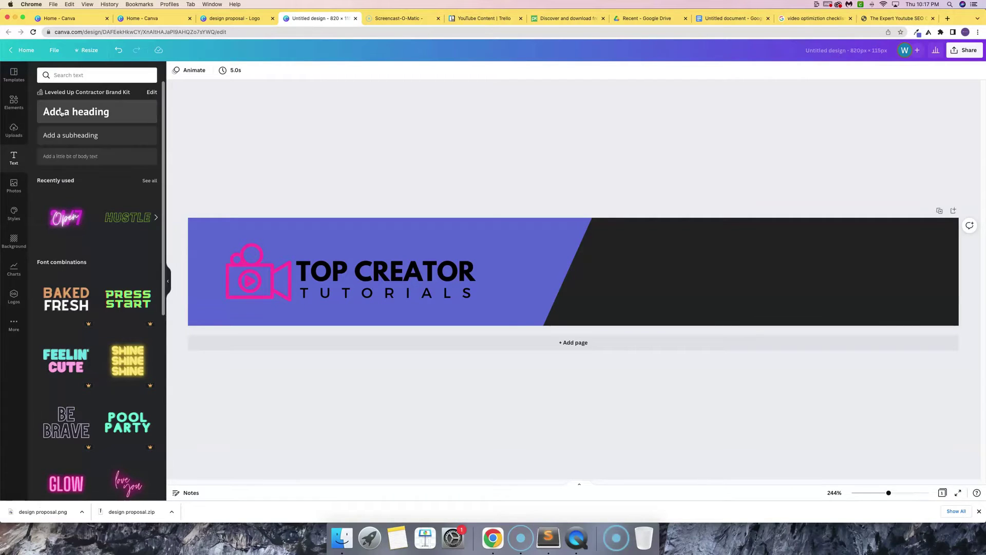
click(61, 113)
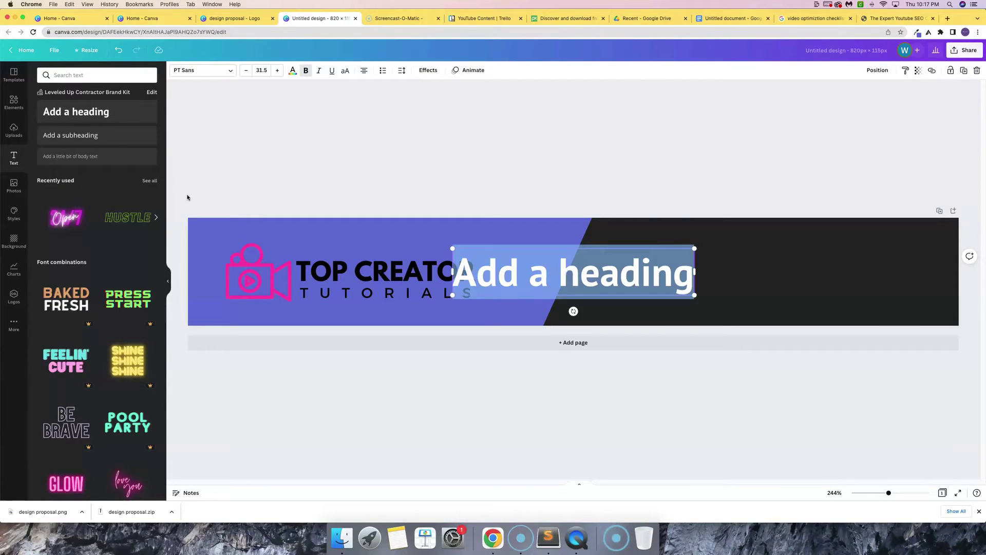
text(VIDEO)
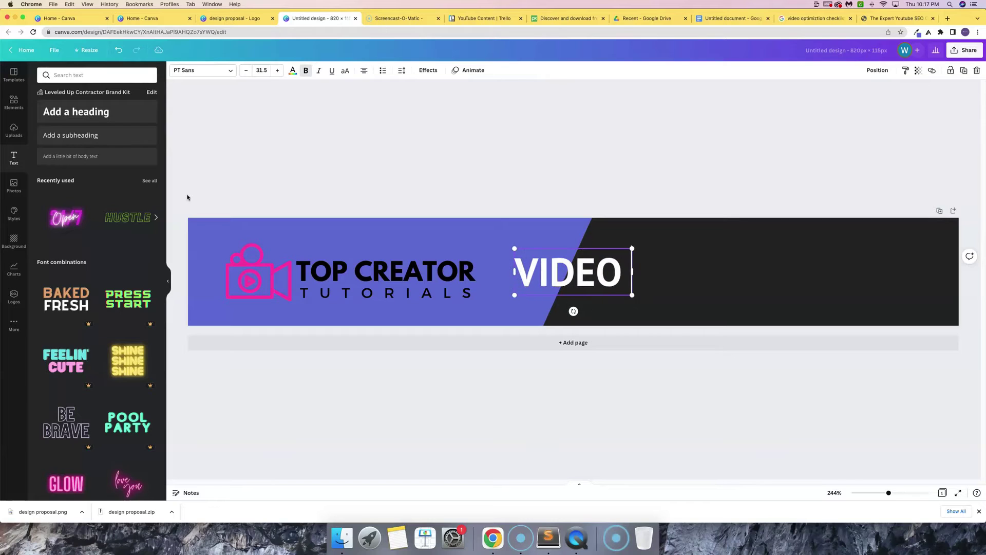
text( OPTIMIZATION)
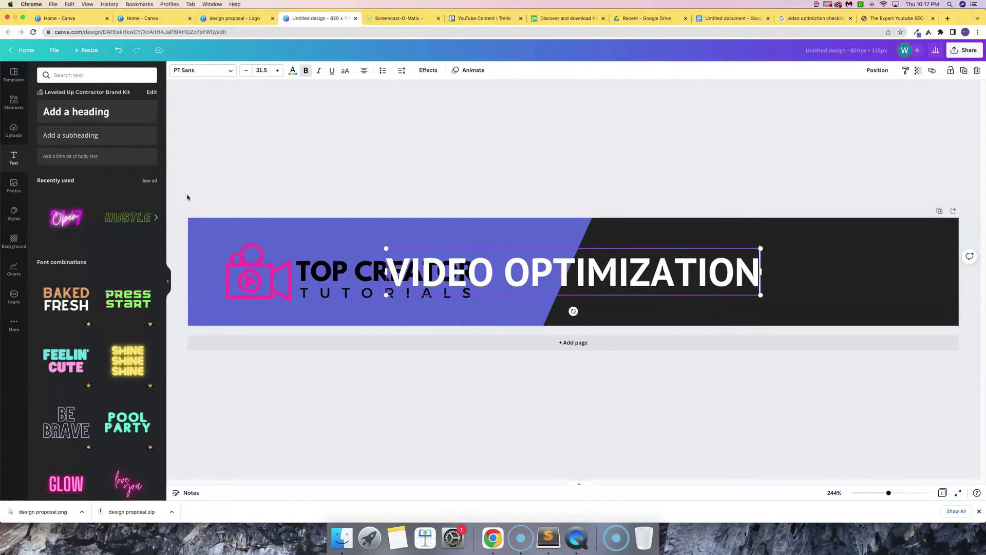
Step: Set the VIDEO OPTIMIZATION heading to Open Sans at size 23.5 and move it onto the black area
click(205, 71)
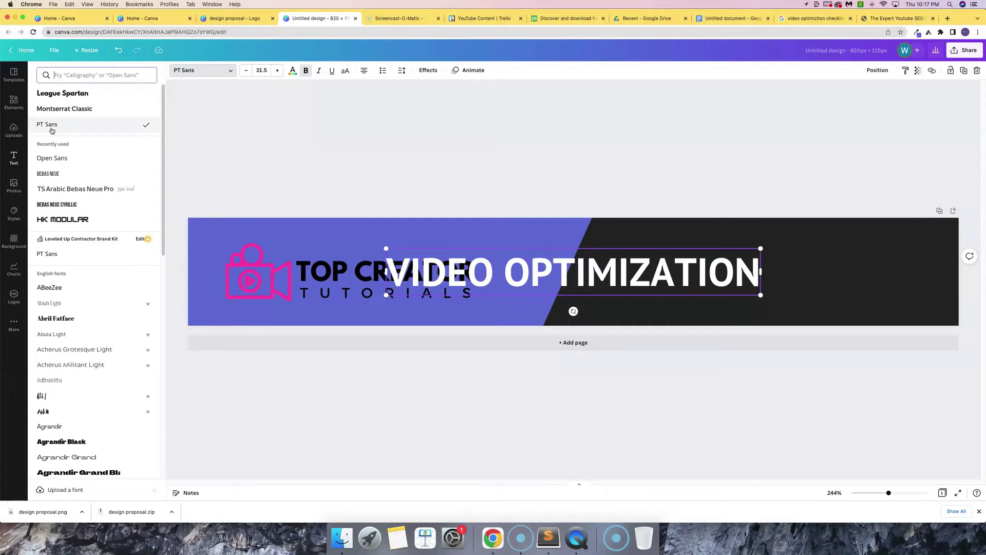
click(53, 159)
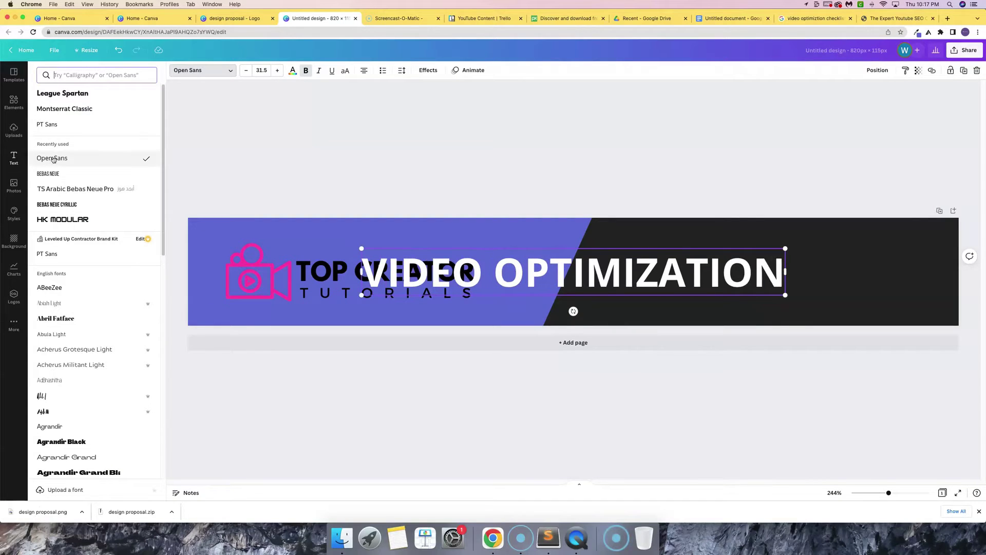
double_click(622, 273)
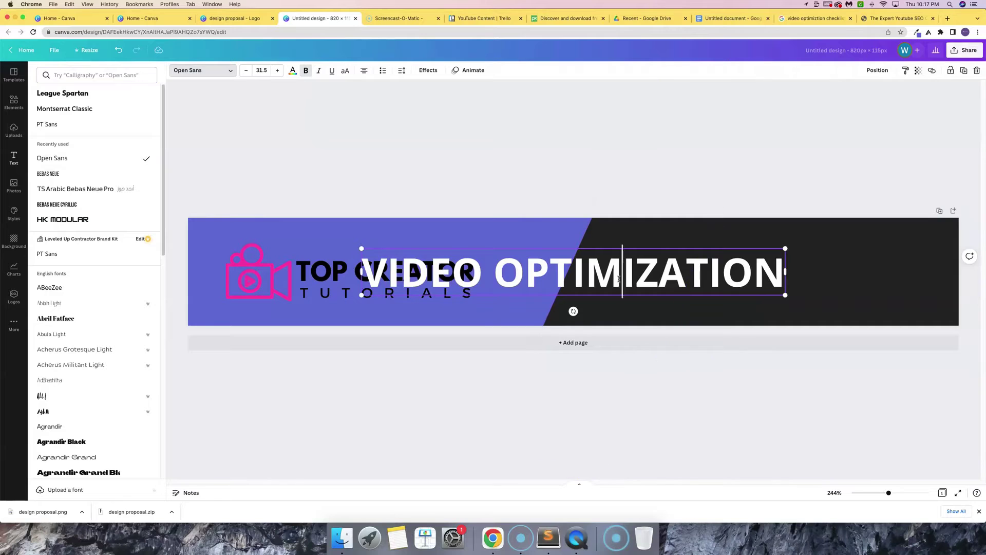
click(251, 71)
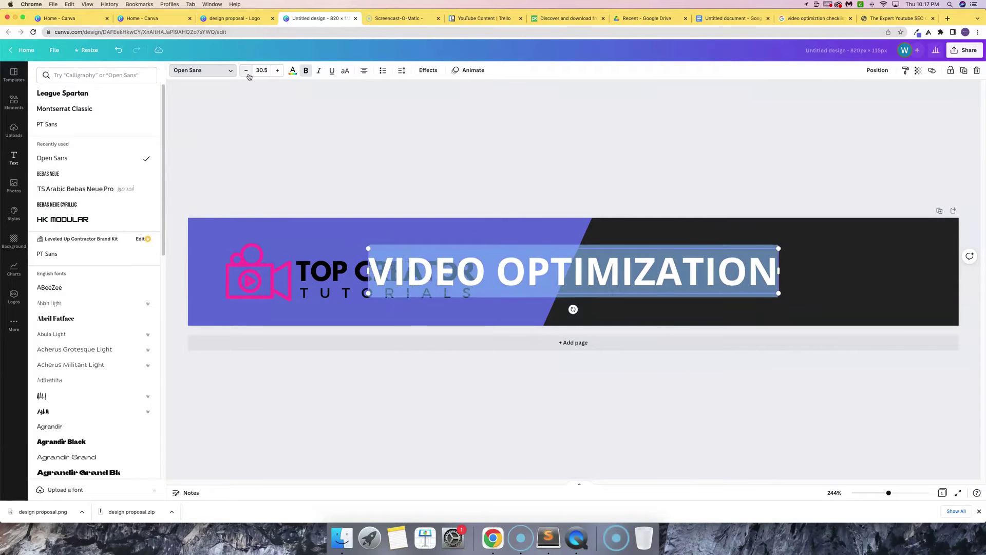
click(251, 71)
click(251, 72)
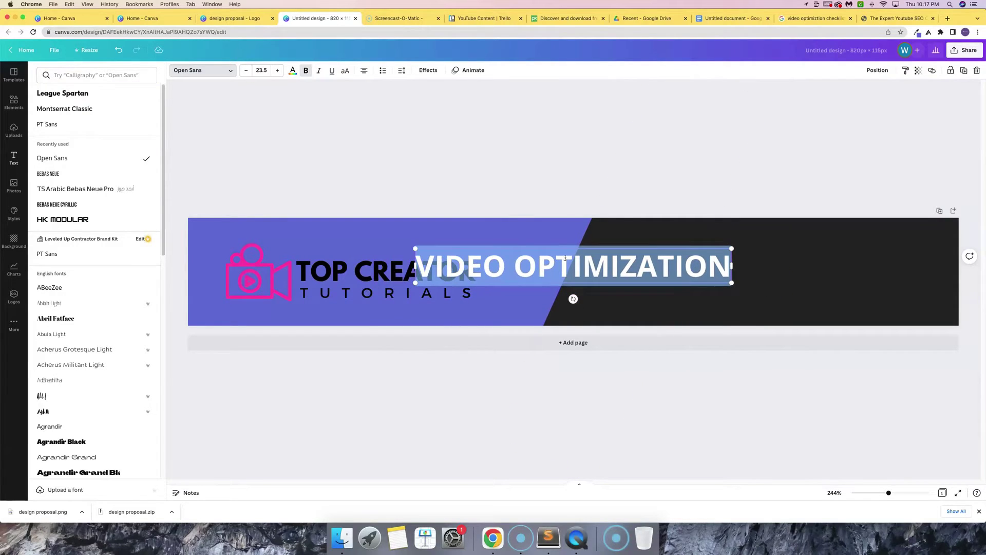
drag(586, 247, 786, 246)
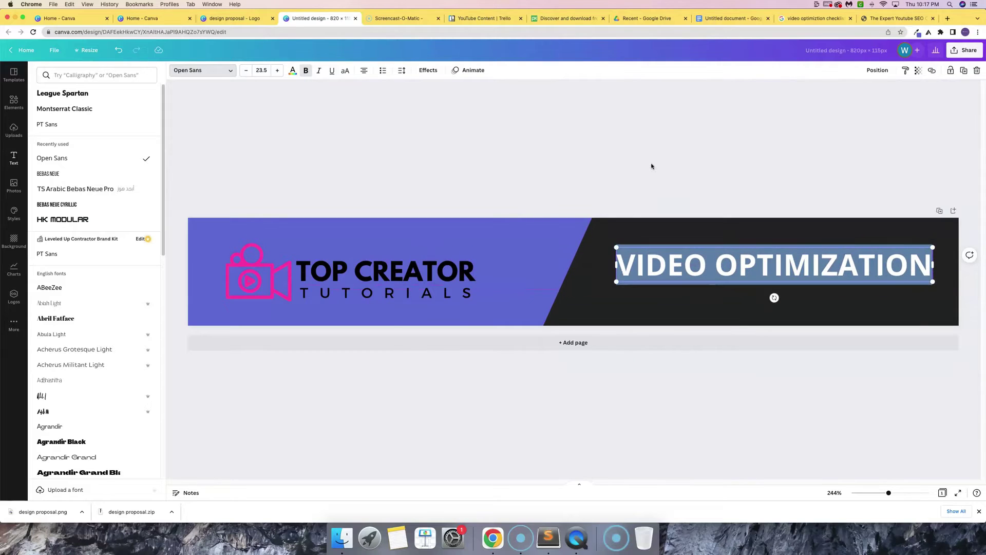
click(652, 166)
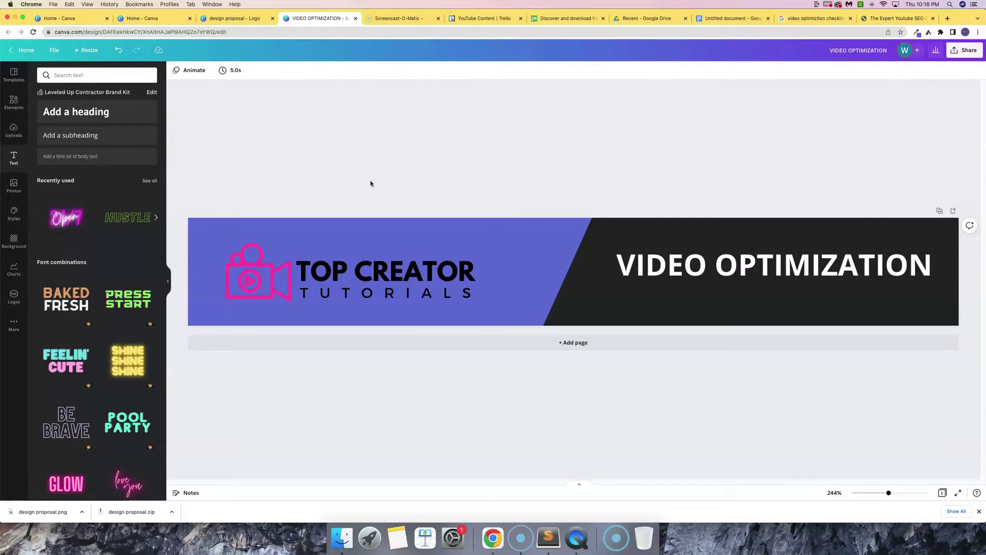
Step: Add a subheading that reads "CHECKLIST" and set its font size to 20
click(72, 136)
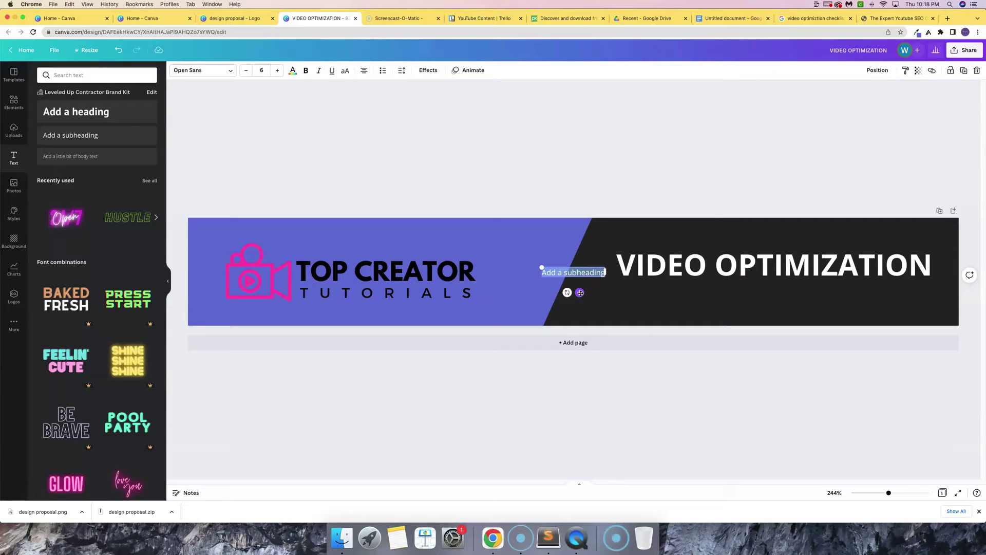
text(CHECKLIST)
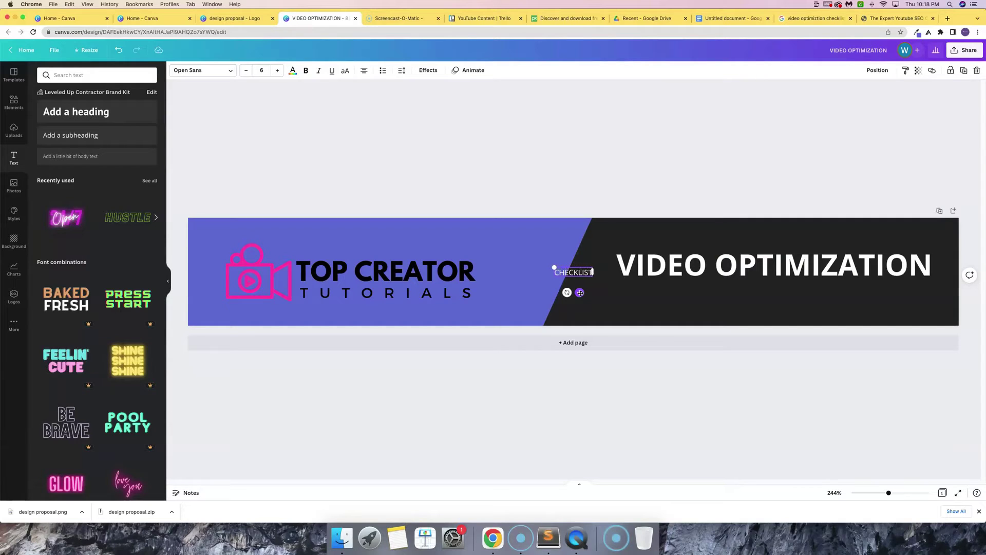
click(278, 70)
click(278, 70)
click(278, 70)
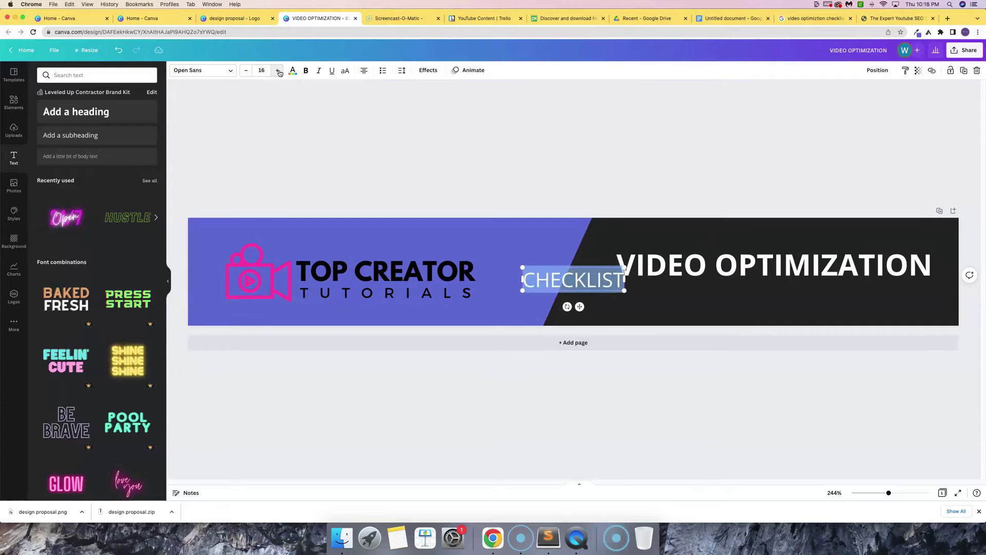
click(278, 70)
click(277, 70)
click(278, 70)
click(277, 70)
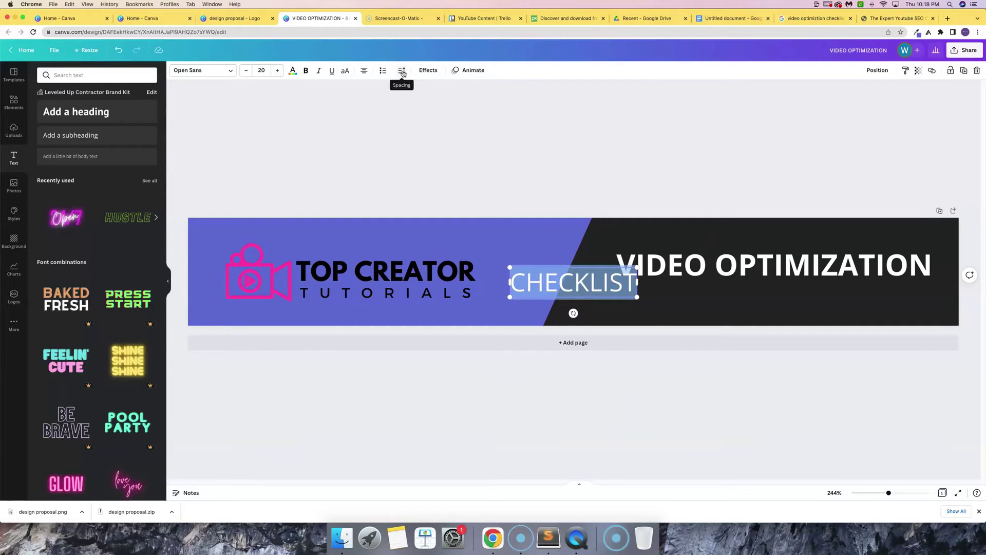
Step: Set the CHECKLIST letter spacing to 800 and place the subheading directly under VIDEO OPTIMIZATION
click(403, 71)
drag(427, 105, 550, 110)
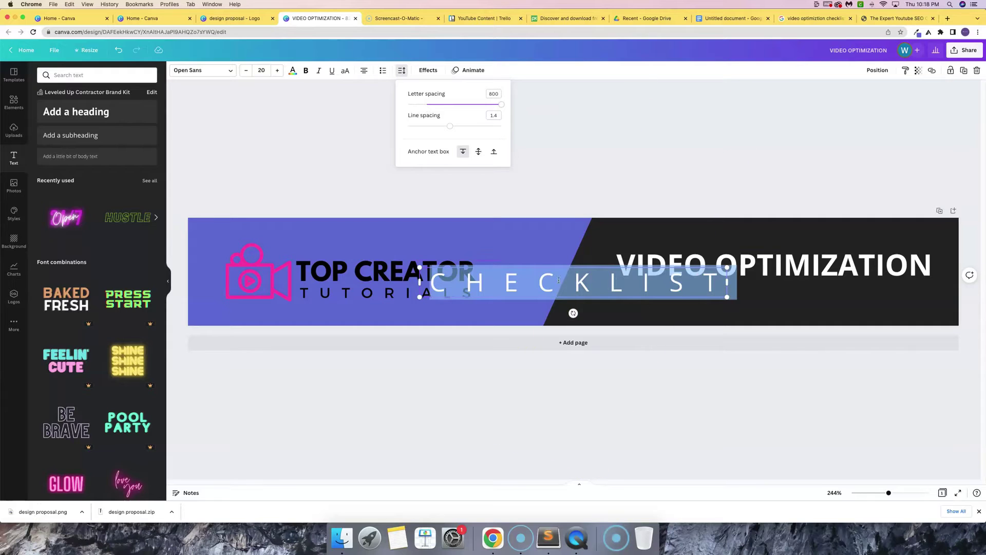
drag(571, 266, 772, 280)
click(771, 241)
click(770, 241)
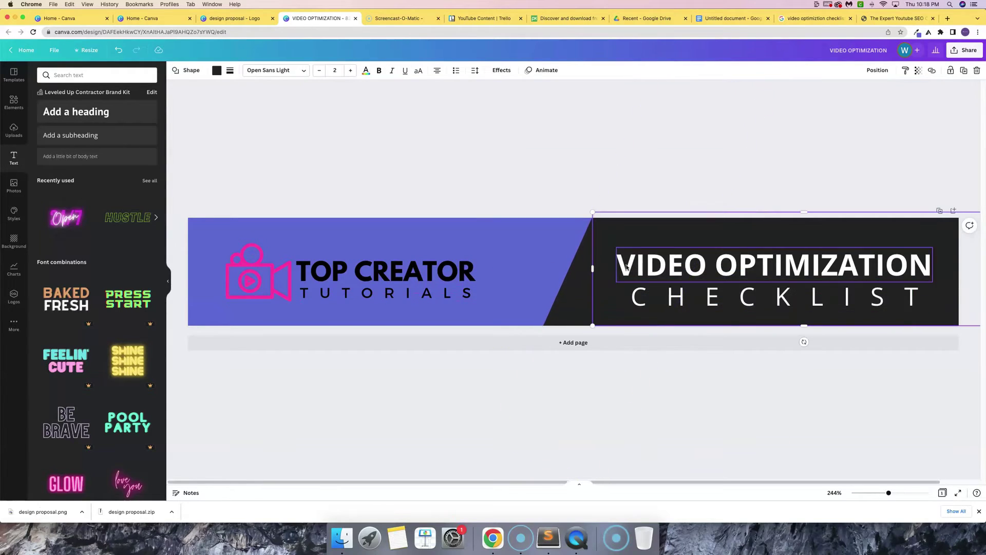
click(761, 234)
click(514, 391)
Step: Search the elements library for "VIDEO ICON" and add the outlined round play icon to the header
click(82, 76)
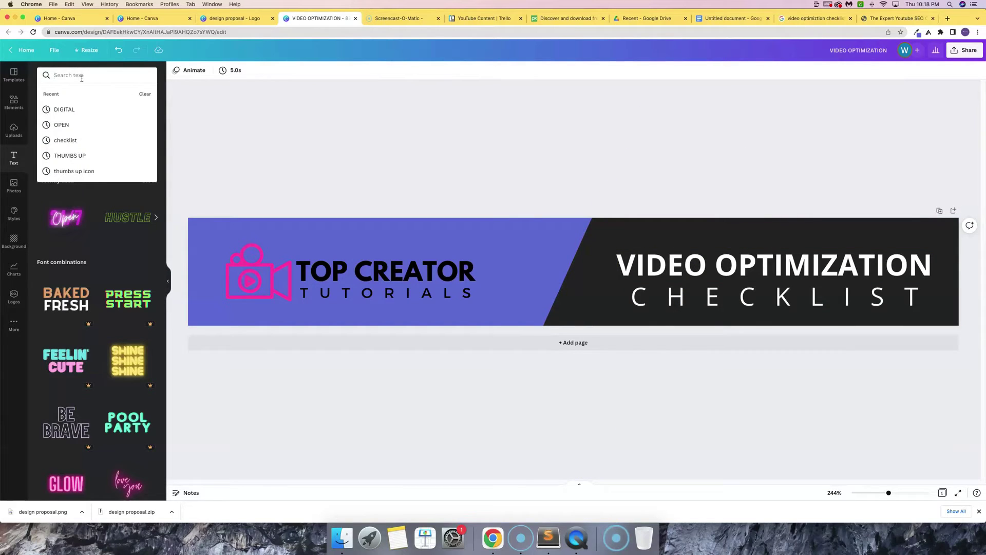
click(14, 101)
click(89, 74)
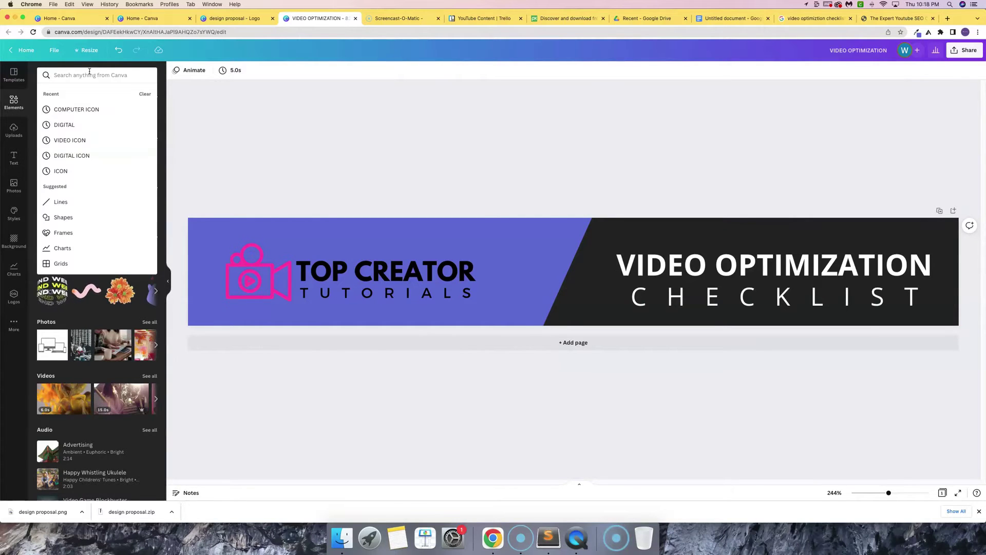
text(VIDEO ICON)
key(Return)
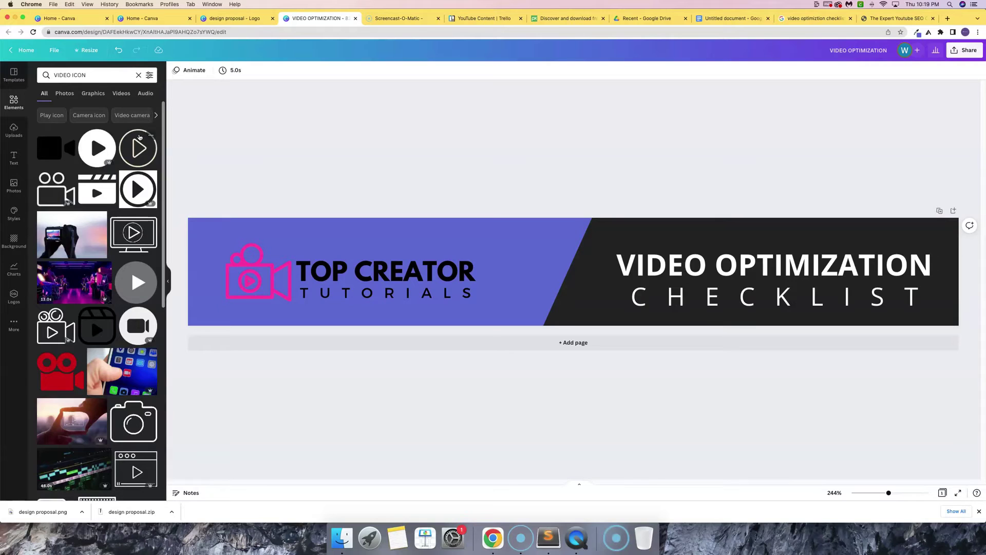
click(142, 154)
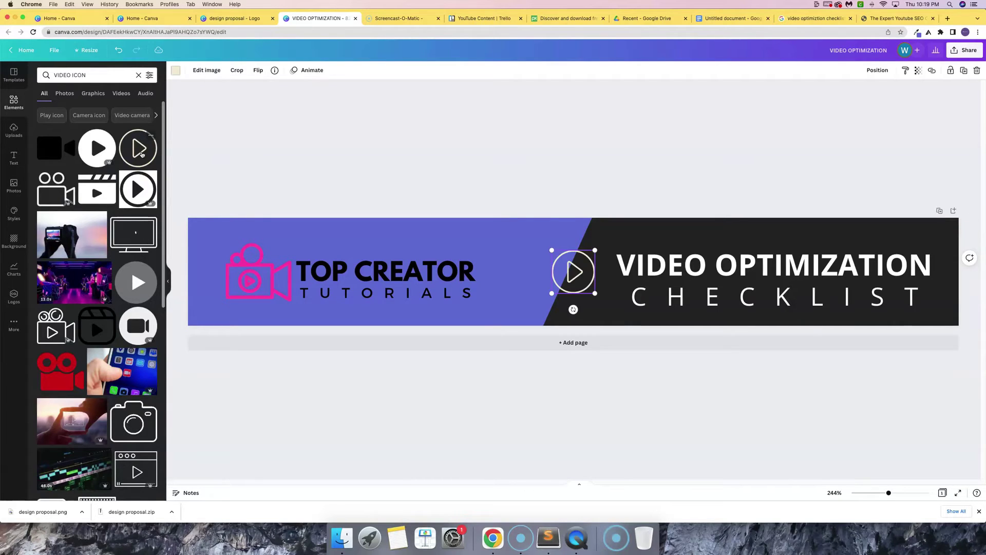
Step: Recolour the play icon with the logo's pink, shrink it slightly and place it just before the word CHECKLIST
click(178, 73)
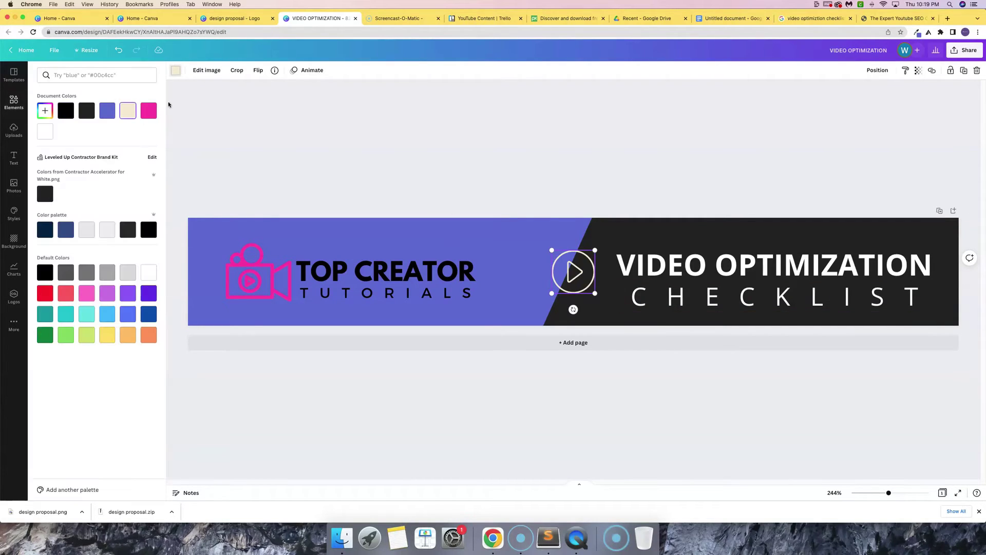
click(149, 110)
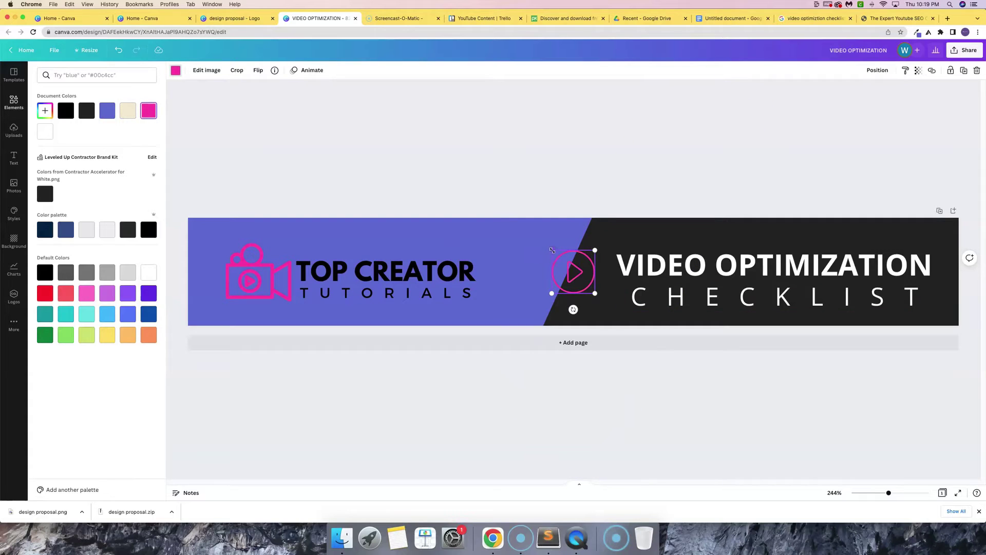
drag(552, 250, 615, 297)
click(815, 181)
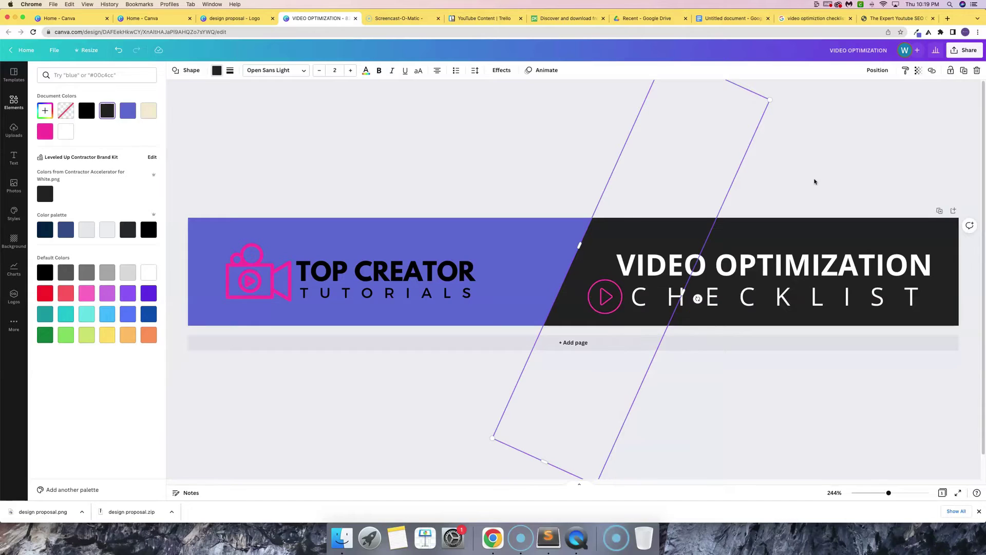
click(815, 180)
click(815, 180)
Step: Scale down the VIDEO OPTIMIZATION and CHECKLIST lines together and shift them towards the header's right edge
click(909, 292)
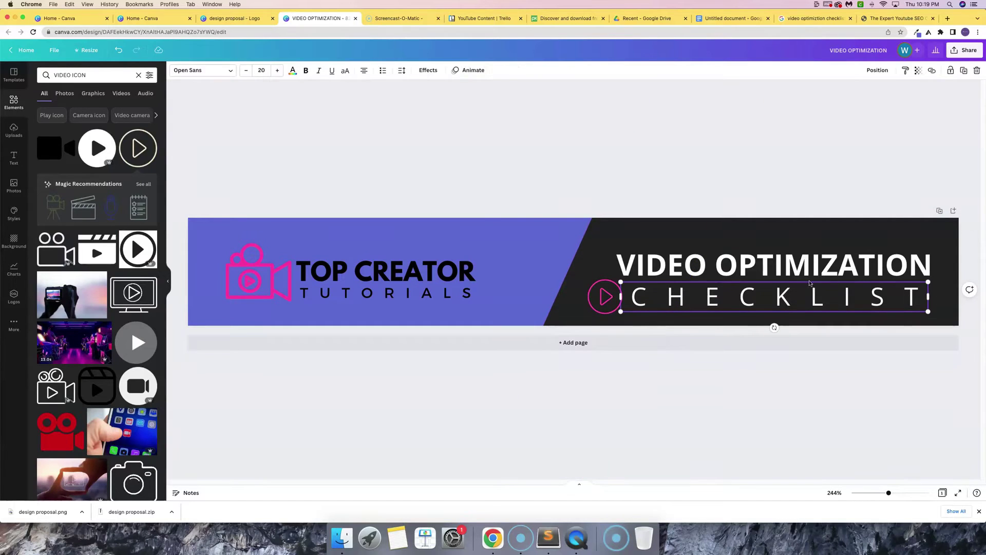
shift+click(652, 255)
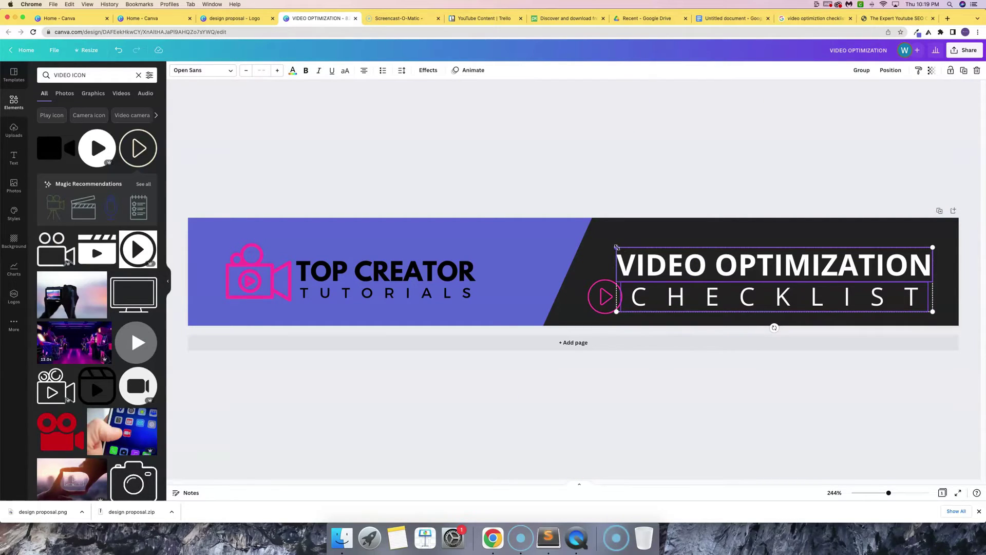
drag(616, 247, 673, 258)
drag(812, 276, 818, 276)
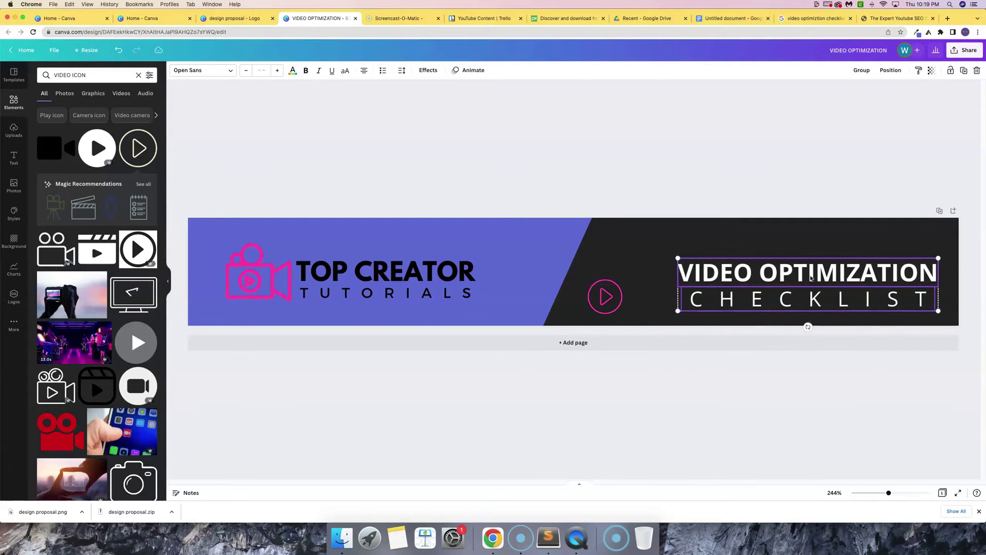
Step: Enlarge the pink play icon to match the height of the two text lines and place it just before them
click(610, 295)
drag(624, 280, 643, 283)
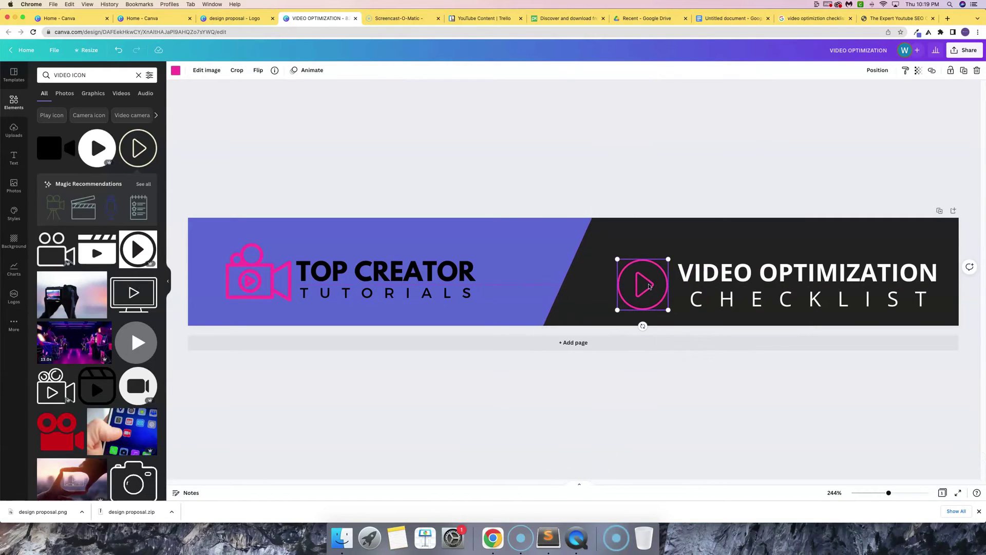
click(773, 242)
click(736, 174)
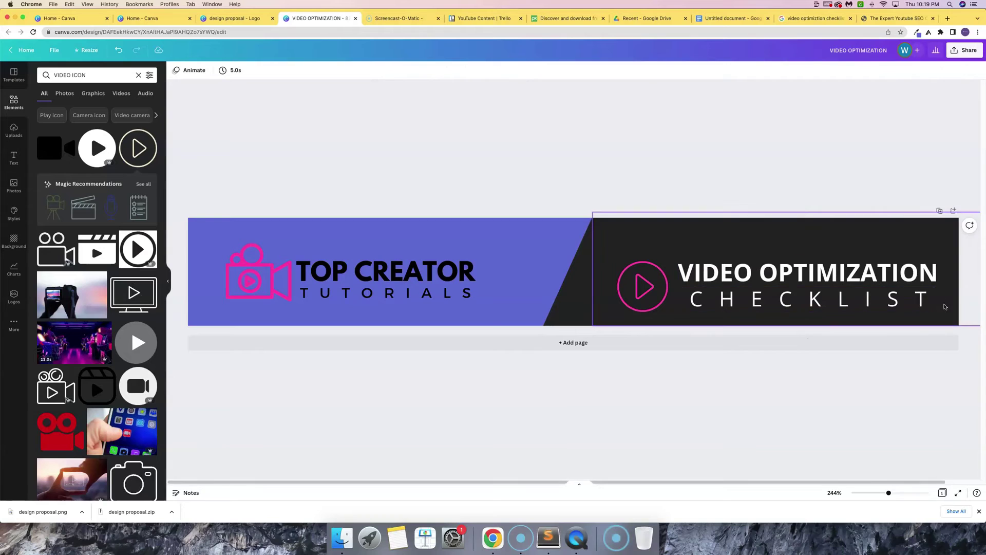
Step: Move the play icon and both text lines up together, keeping the dark rectangle aligned with the header's lower edge
drag(897, 314, 834, 285)
key(super+z)
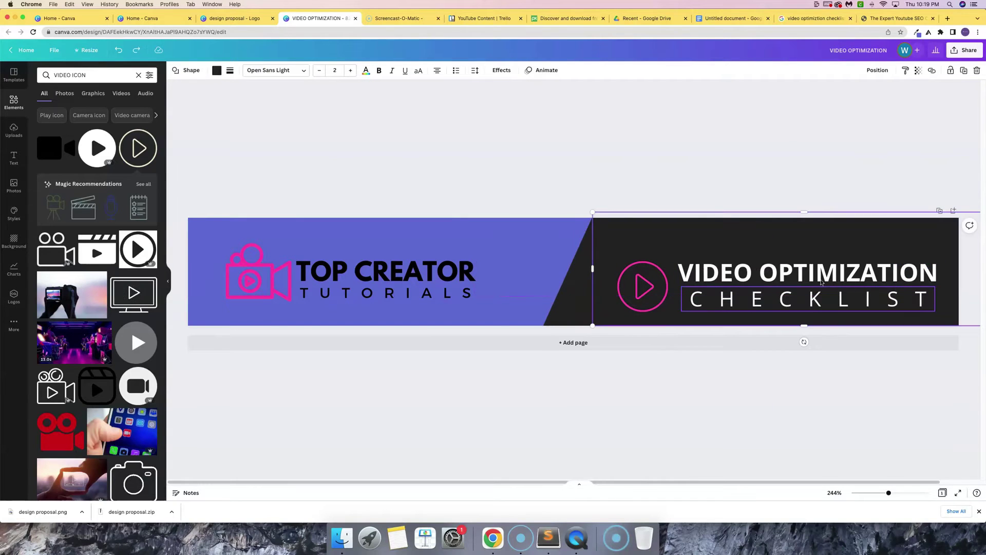
click(770, 282)
shift+click(764, 303)
shift+click(650, 288)
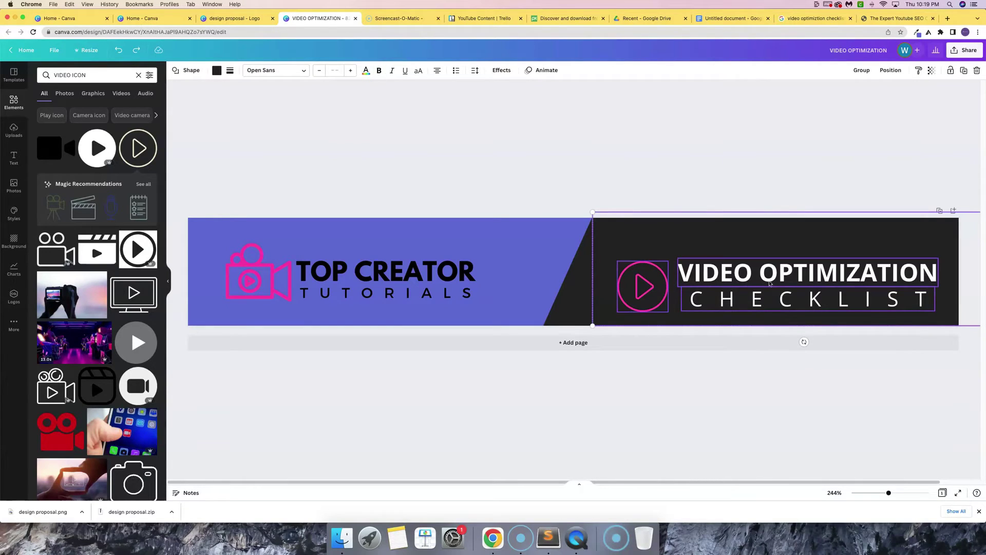
drag(769, 279, 769, 268)
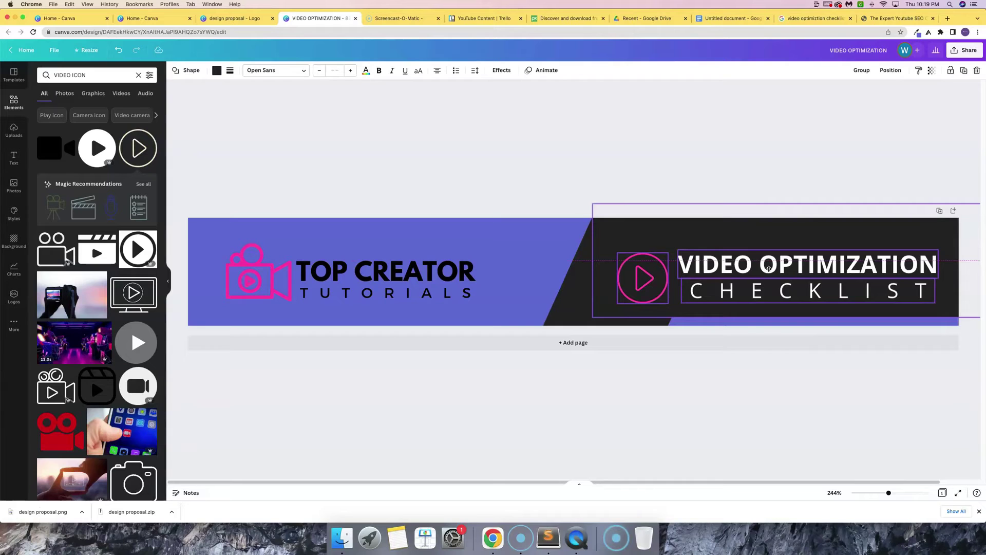
drag(716, 313, 716, 322)
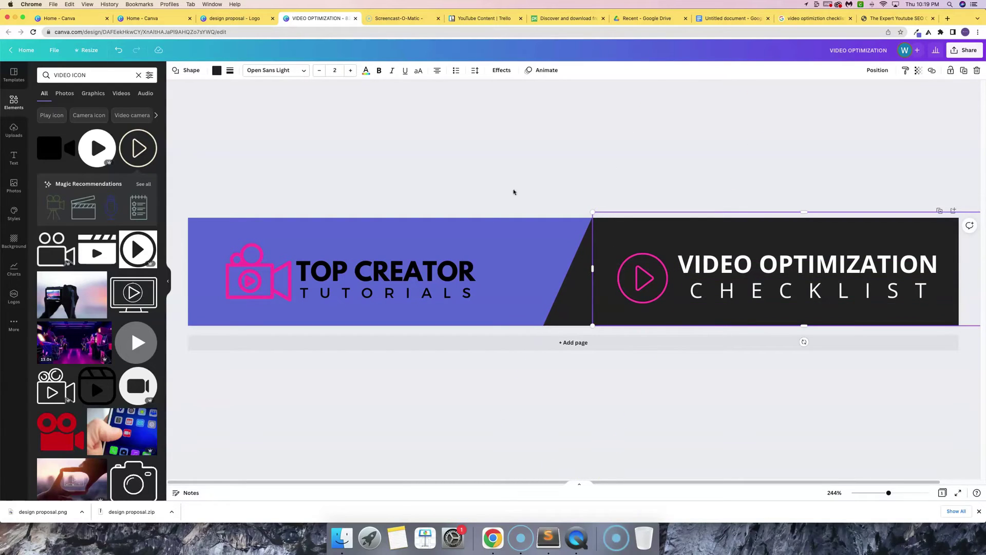
click(466, 166)
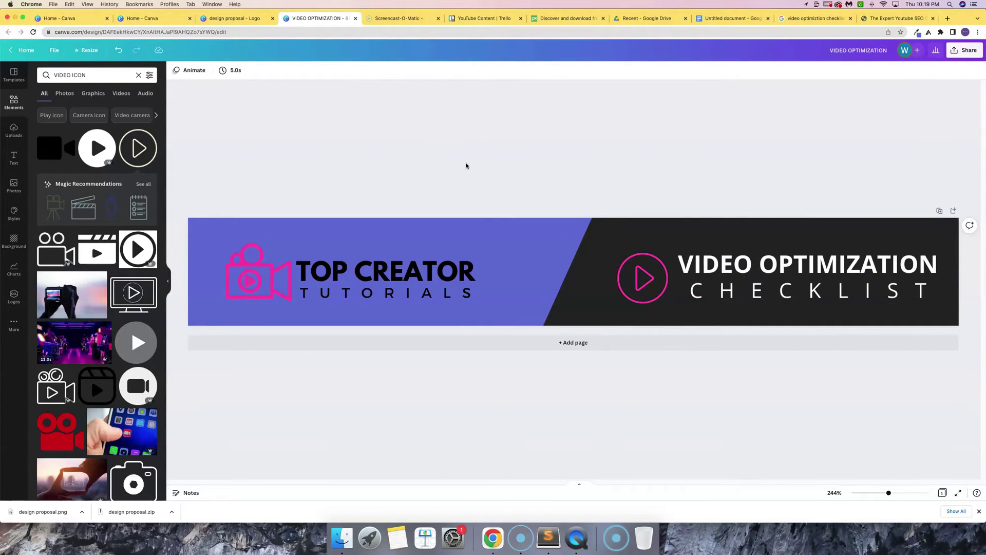
Step: Download the header design as a JPG
click(963, 52)
click(843, 186)
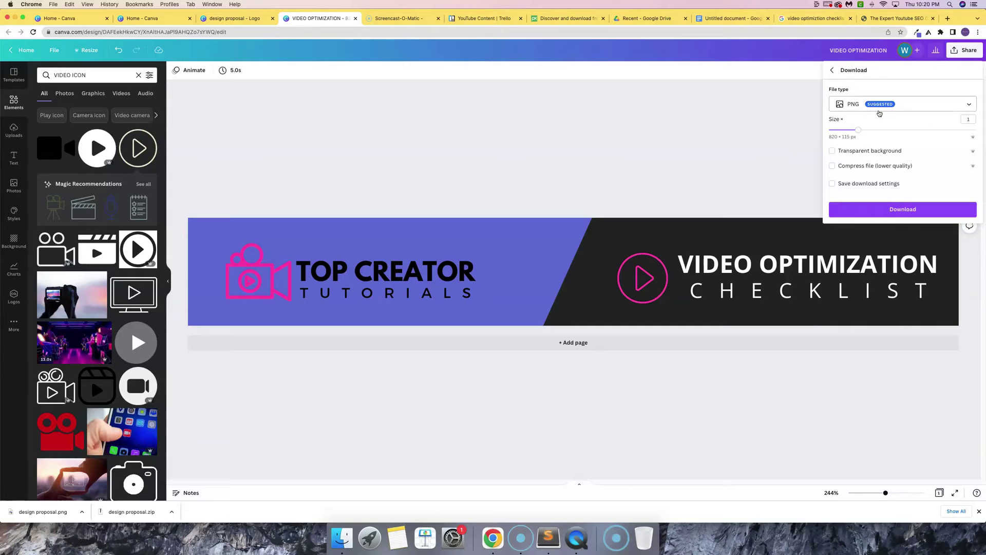
click(874, 112)
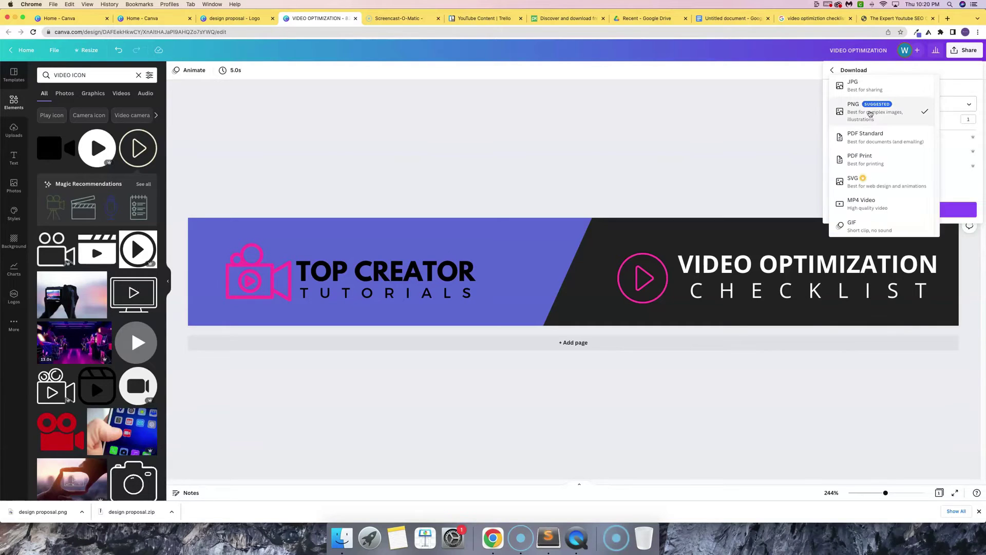
click(868, 85)
click(888, 209)
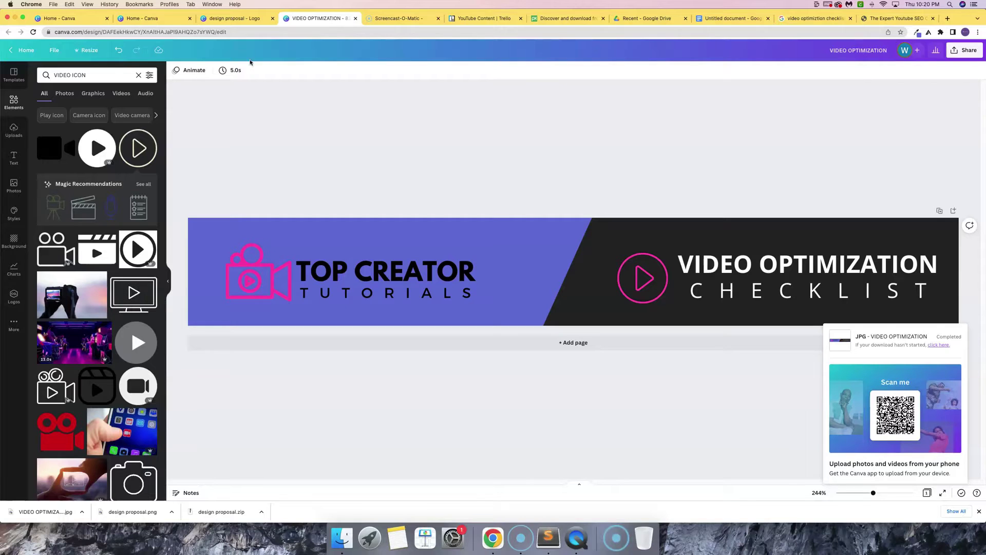
Step: Switch to the checklist in Google Docs and insert VIDEO OPTIMIZATION.jpg from Downloads into the page header
click(729, 18)
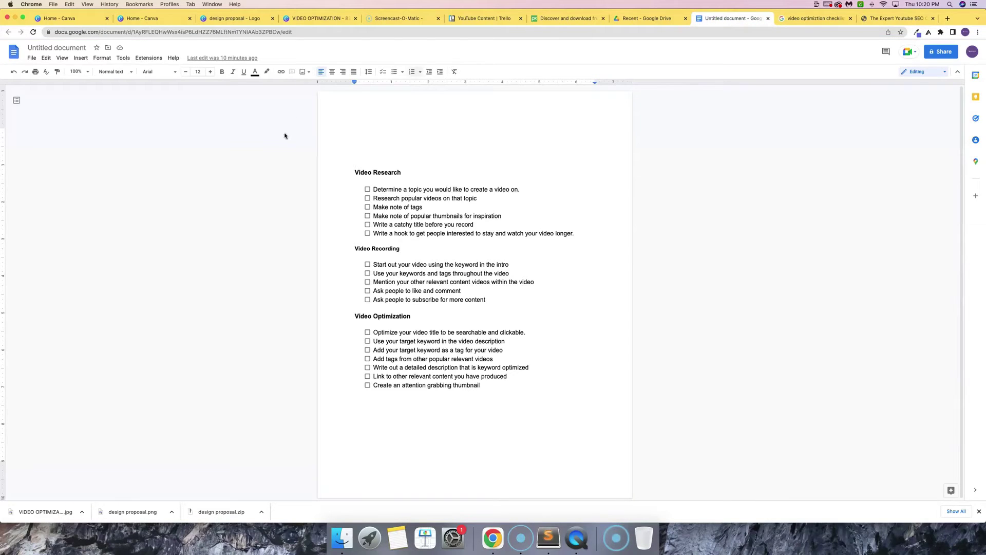
double_click(364, 112)
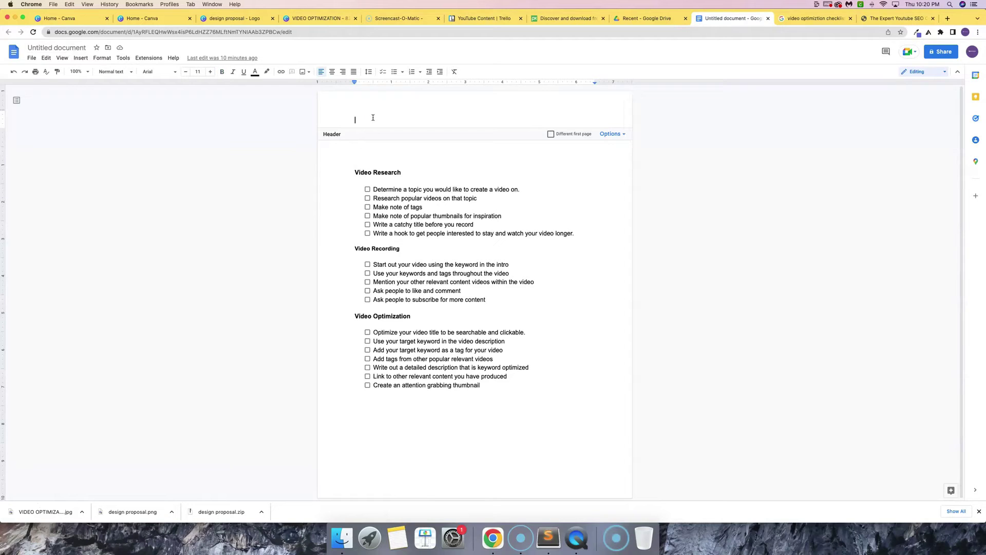
click(81, 57)
mouse_move(90, 72)
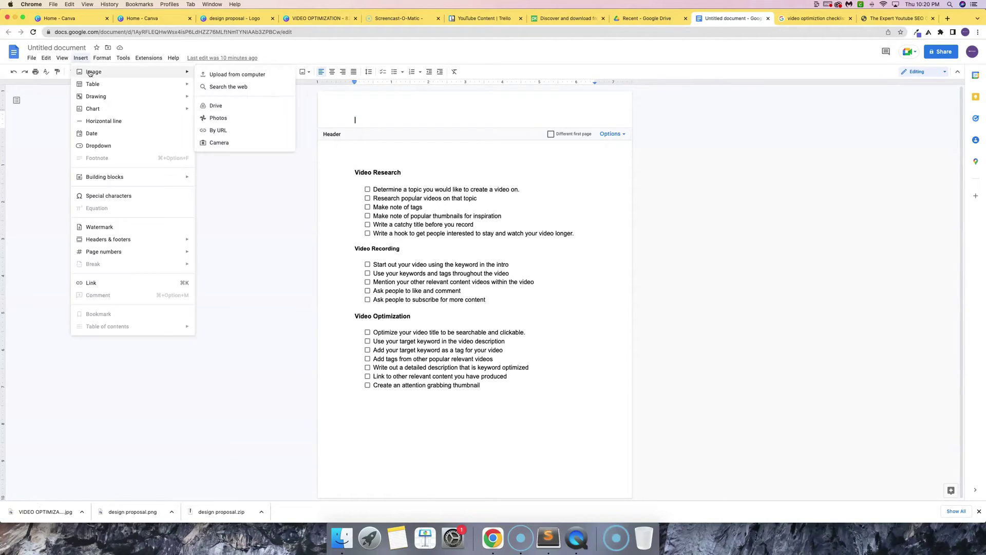
click(245, 75)
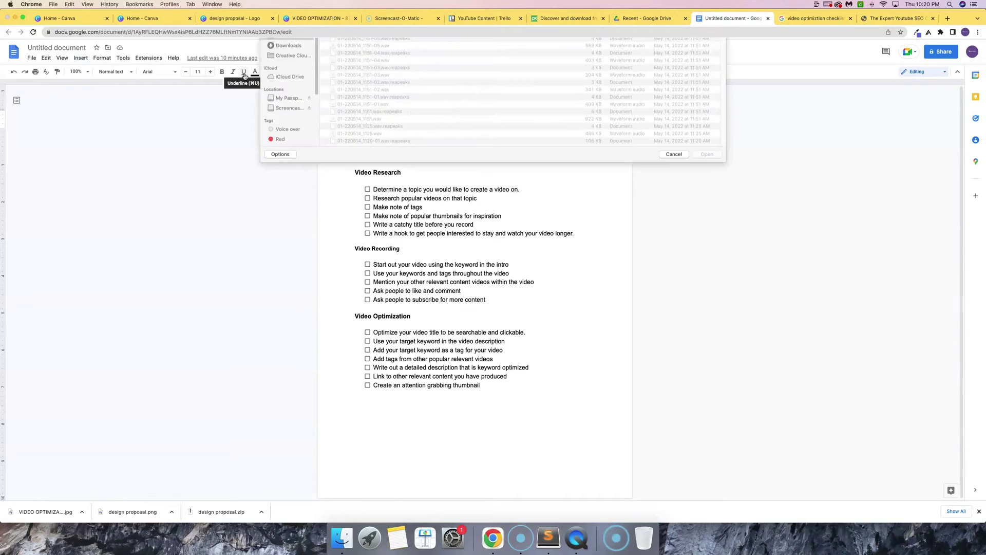
click(289, 120)
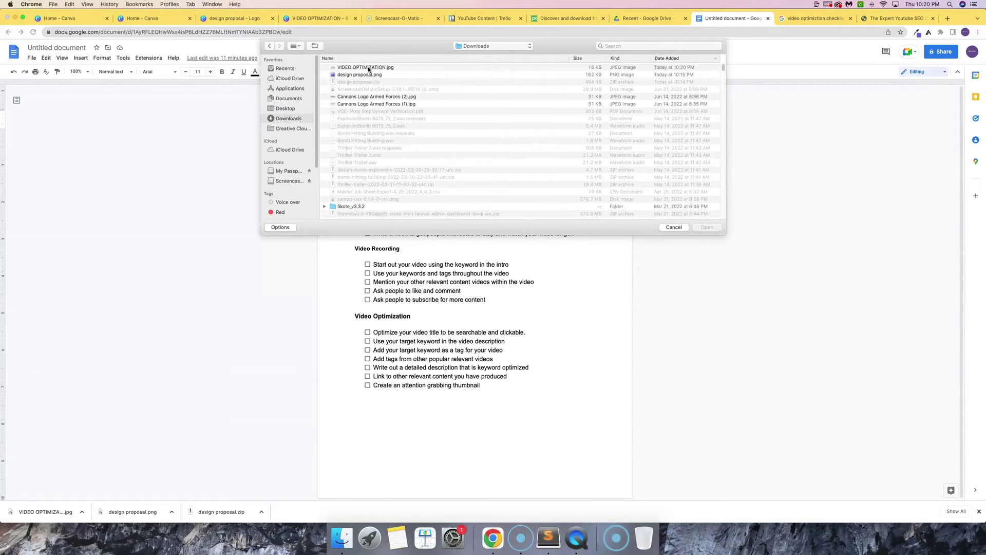
click(369, 68)
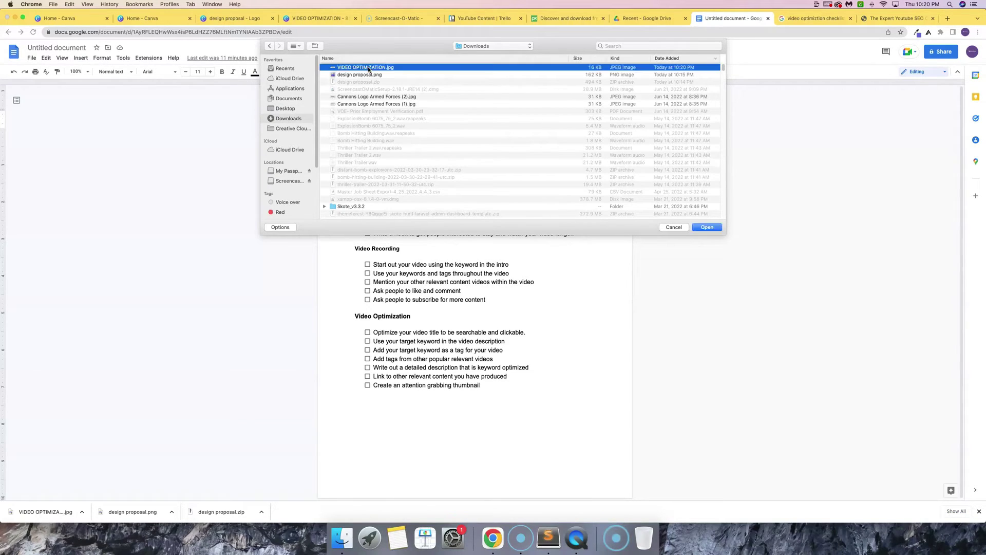
click(717, 227)
Step: Stretch the header image to the full page width with break-text wrapping and move it up near the page's top edge
drag(355, 118, 338, 113)
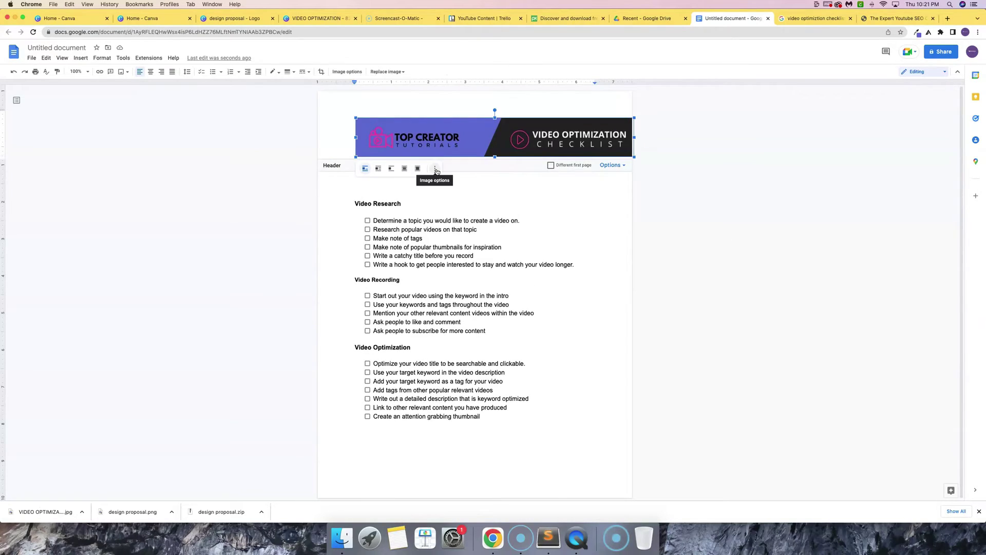
click(435, 168)
click(473, 126)
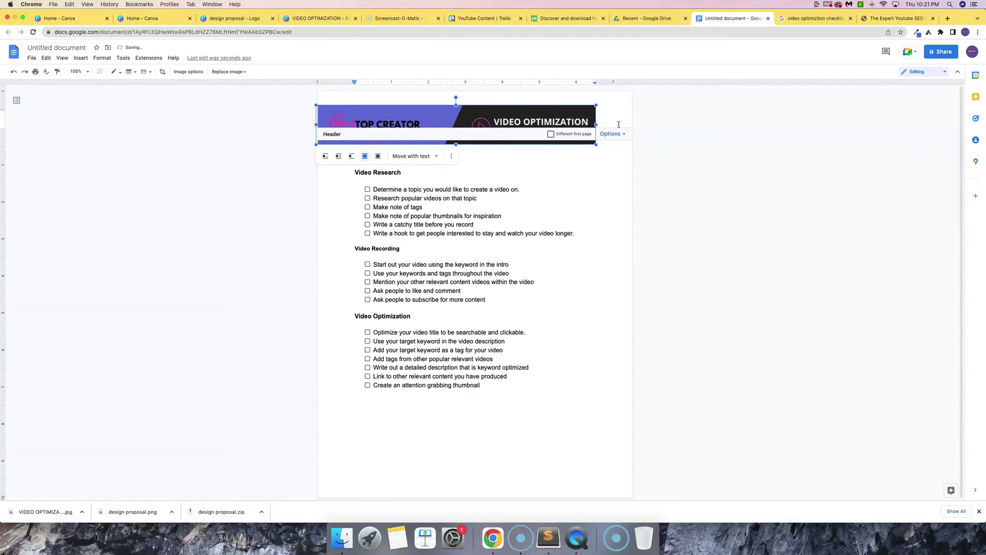
drag(596, 145, 623, 149)
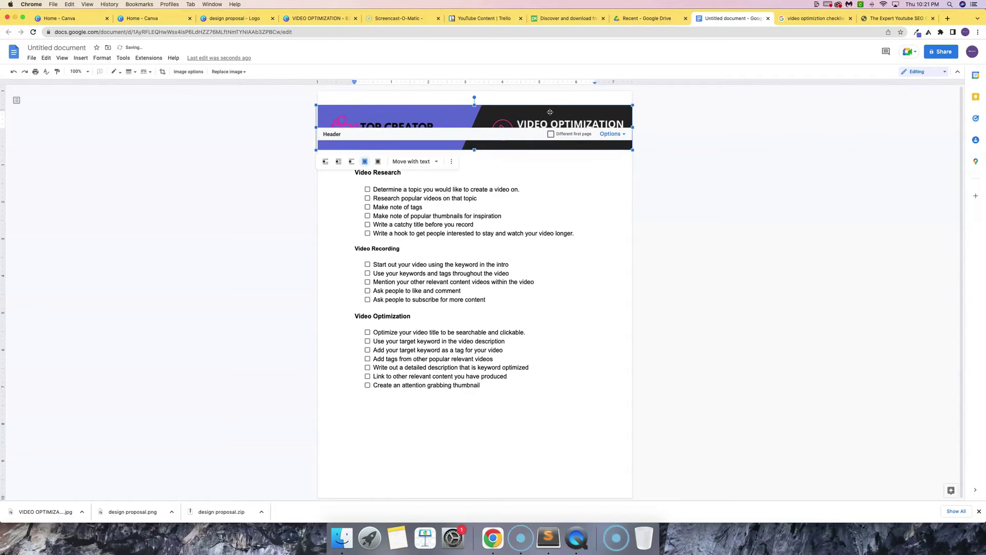
drag(550, 113, 550, 97)
Step: Fix the header image's position on the page, align it flush with the top edge and leave header editing
click(464, 153)
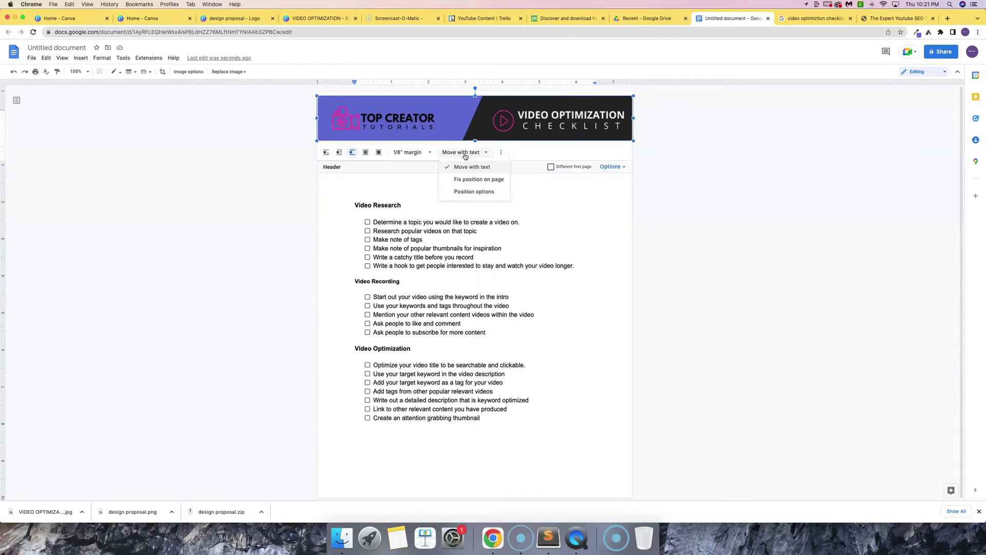
click(469, 179)
drag(561, 105, 560, 101)
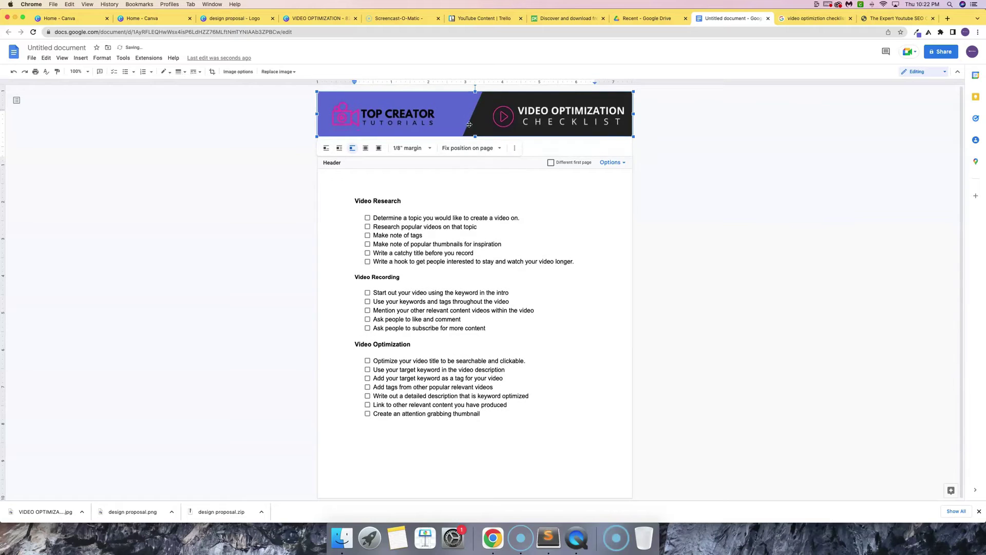
click(699, 176)
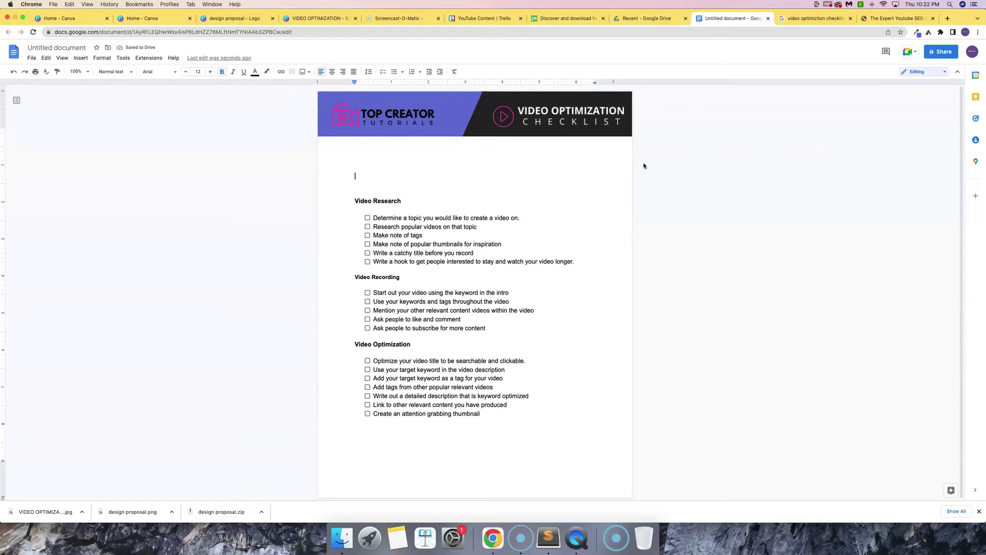
double_click(545, 127)
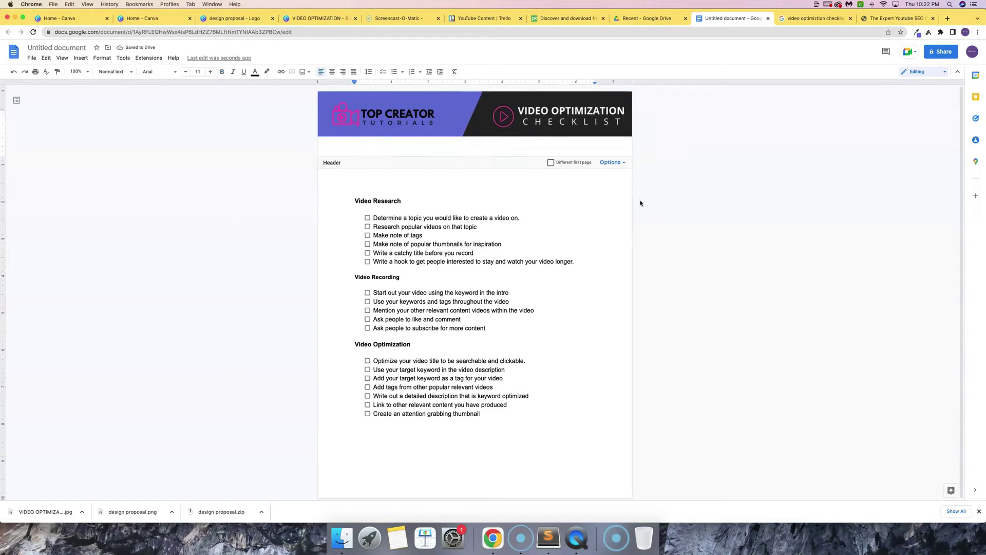
click(697, 269)
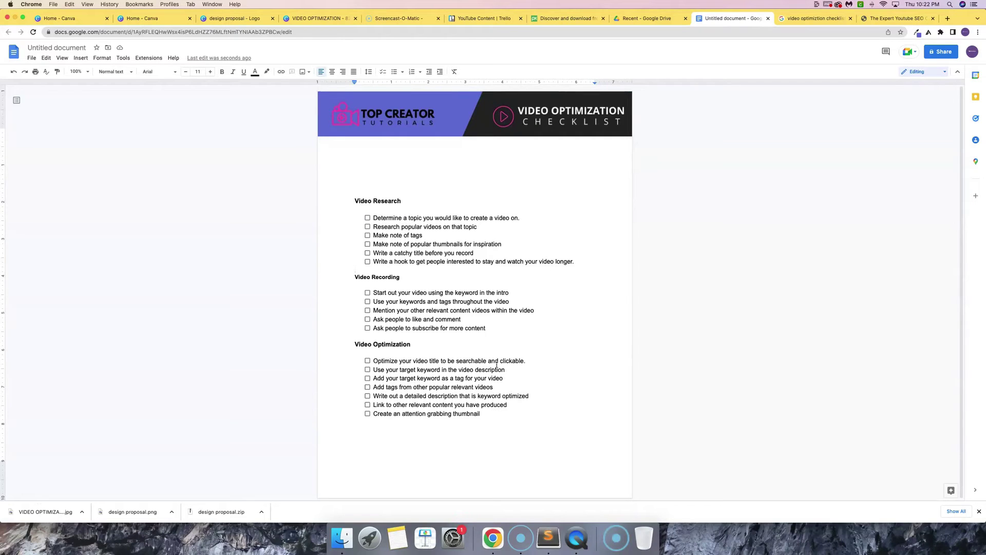
Step: Remove the blank lines above the Video Research heading and insert three new blank lines before it
click(381, 195)
key(BackSpace)
key(BackSpace)
key(BackSpace)
key(BackSpace)
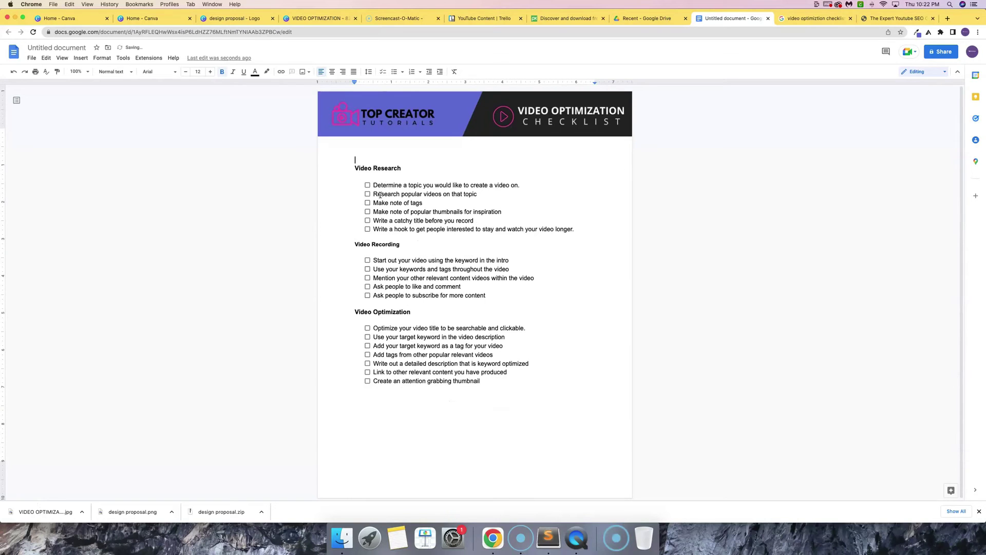
key(BackSpace)
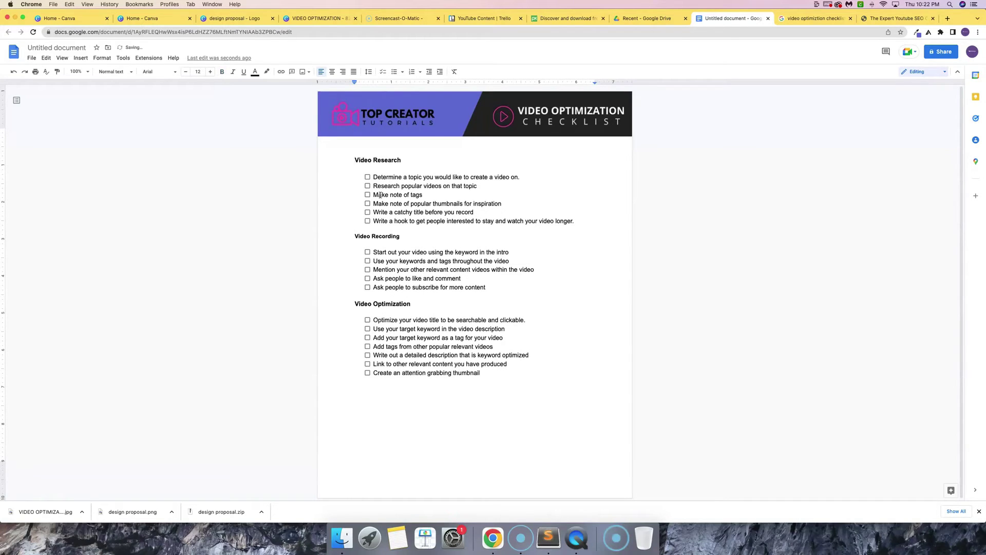
key(Return)
key(Return)
key(Return)
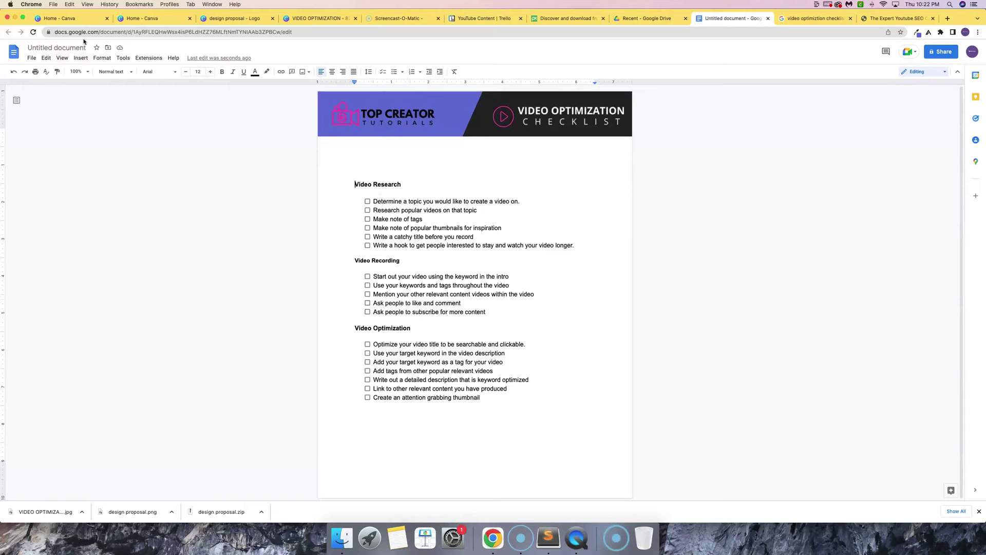
Step: Switch to Canva and create a new custom-size design 300 px wide and 75 px high
click(233, 19)
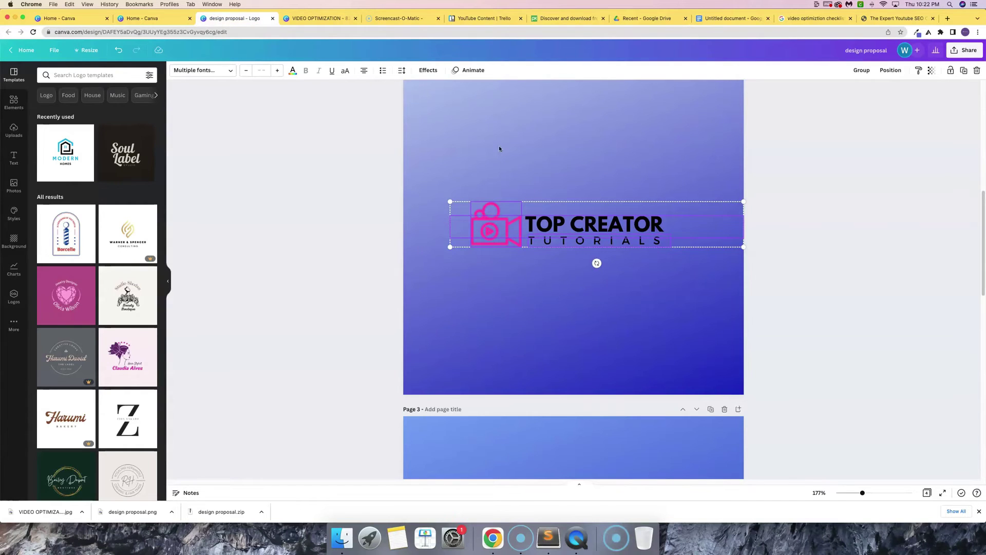
click(27, 51)
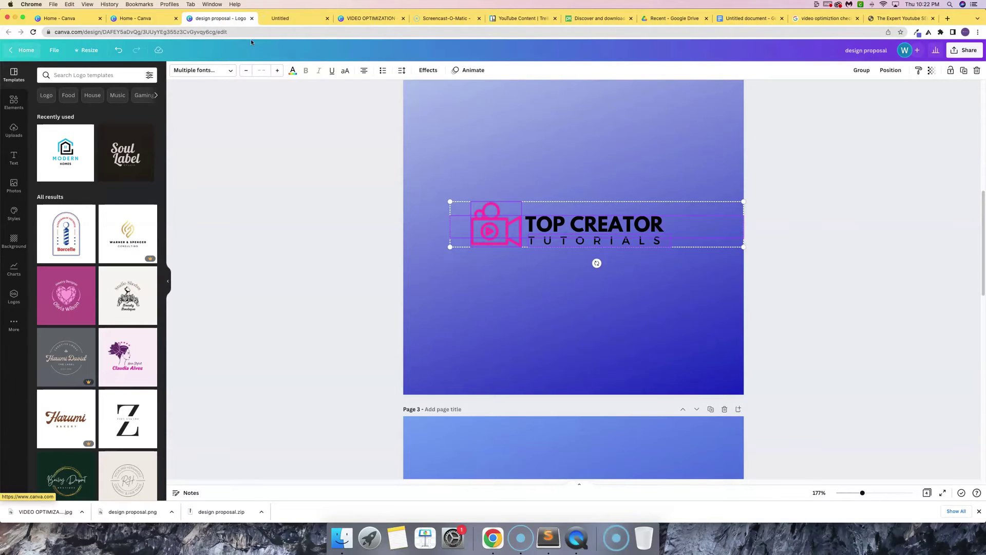
click(288, 19)
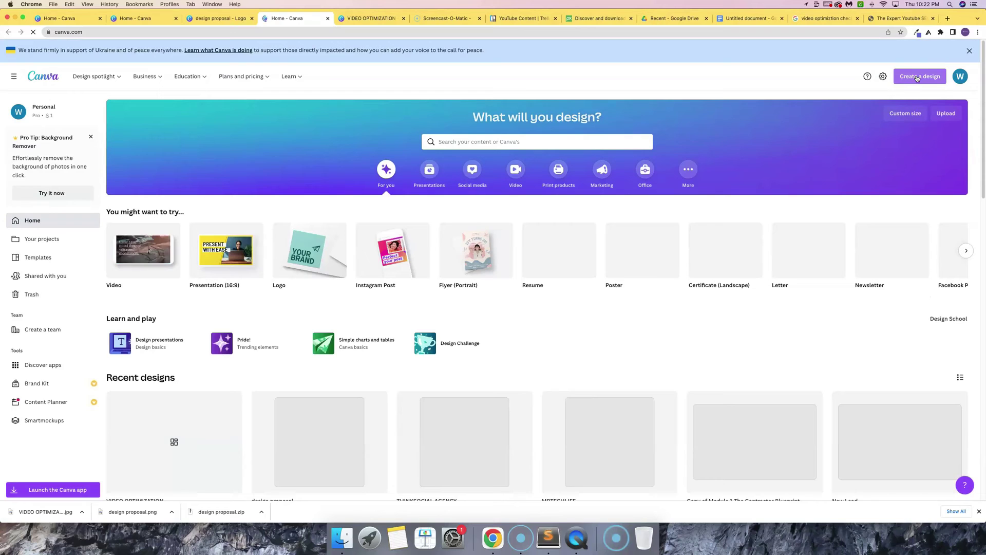
click(917, 78)
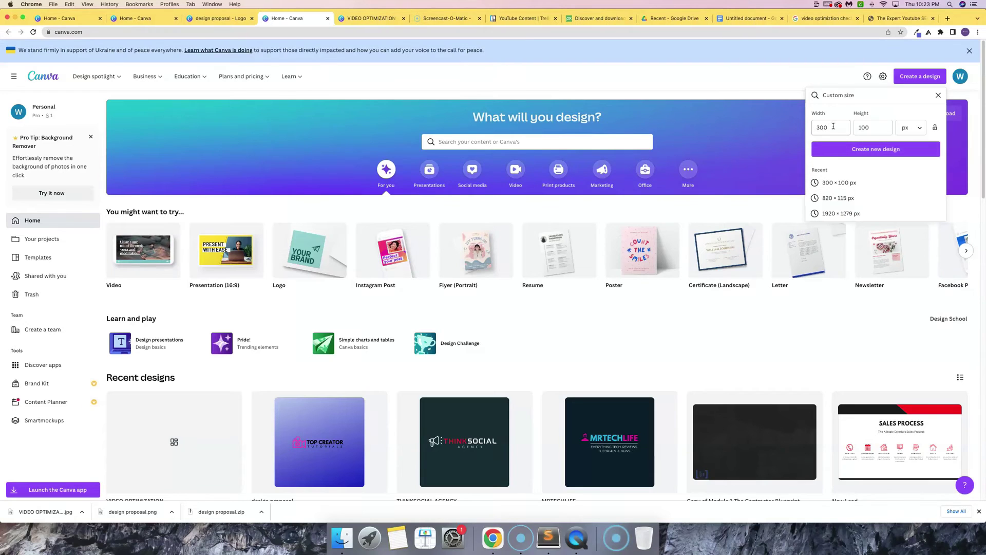
double_click(833, 126)
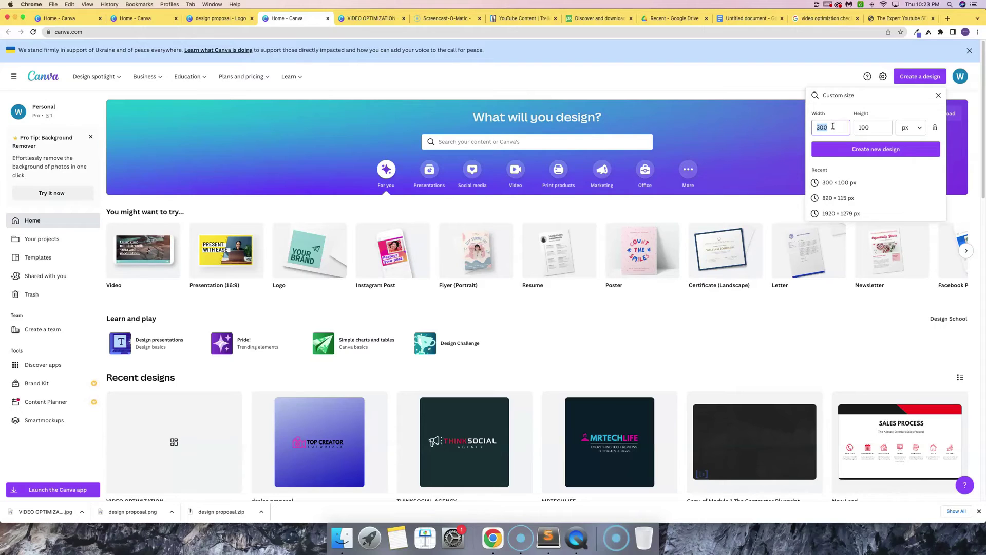
key(Tab)
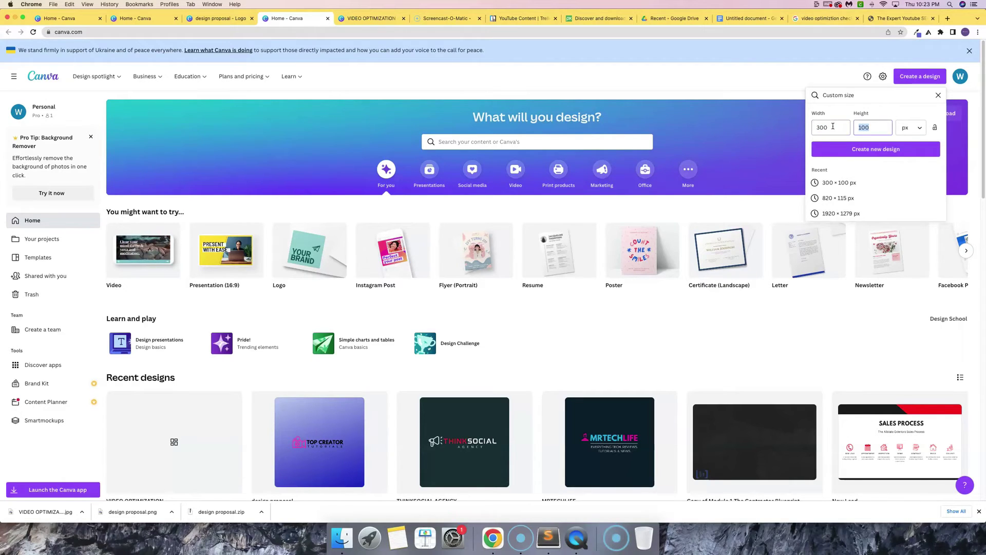
text(75)
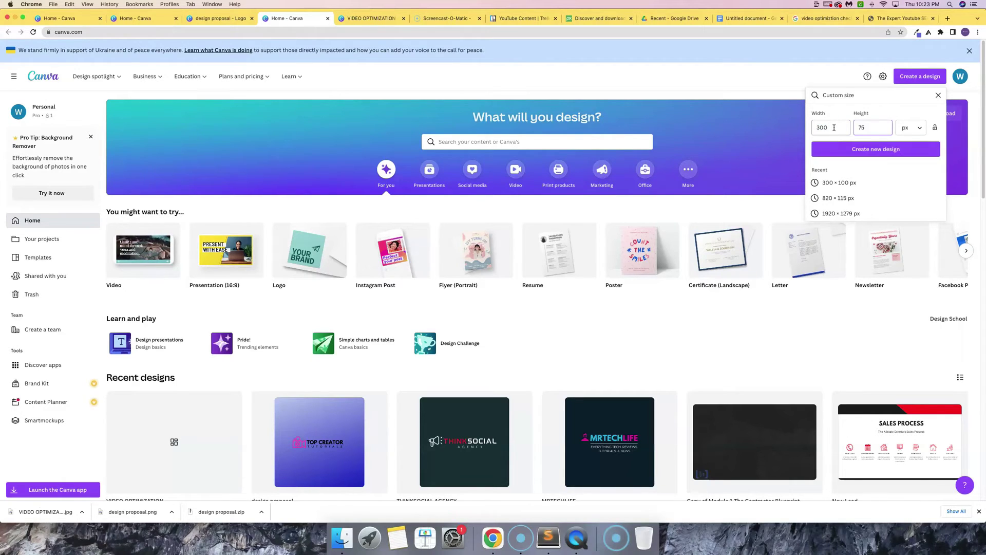
click(843, 150)
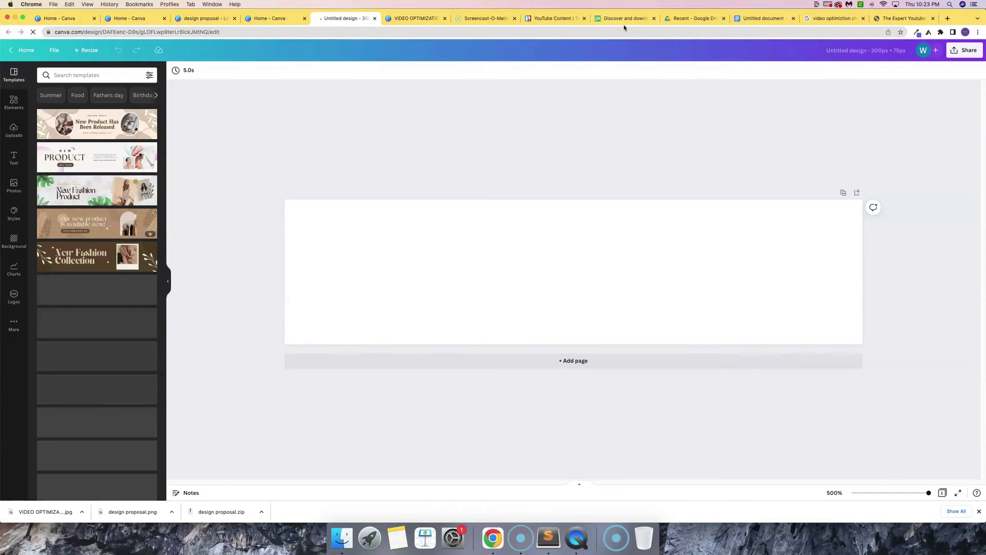
click(764, 18)
click(333, 18)
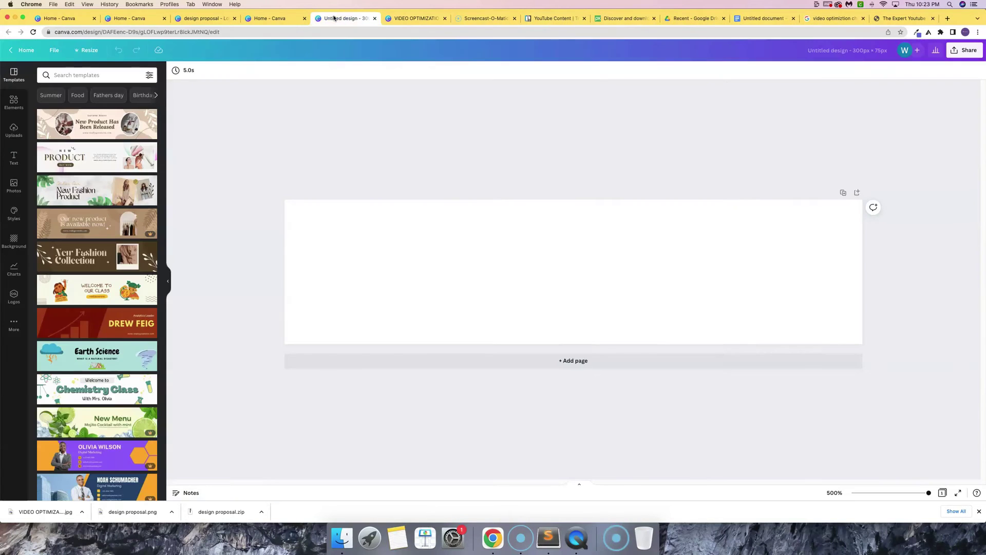
Step: Add a heading reading VIDEO RESEARCH to the blank banner and reduce its font size to 18.5
click(14, 159)
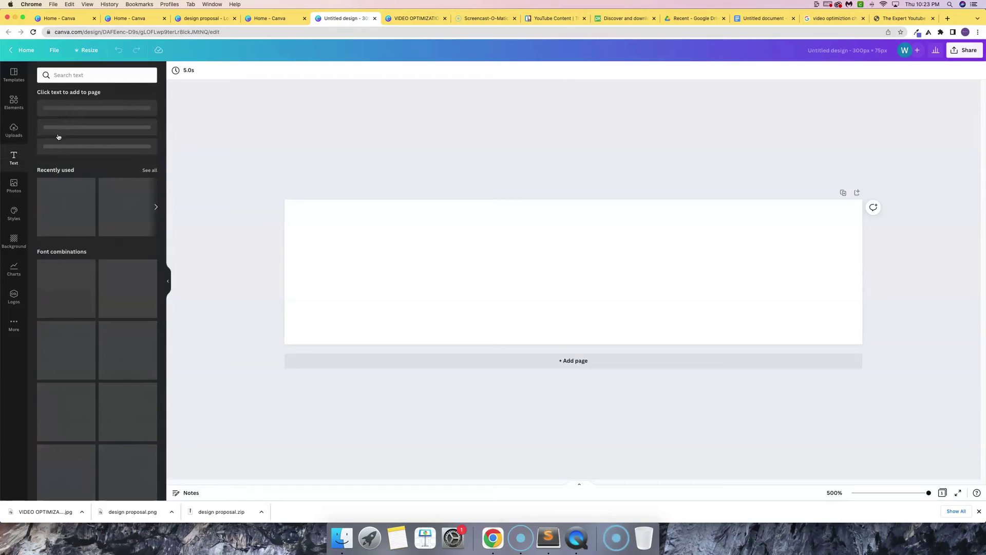
click(85, 113)
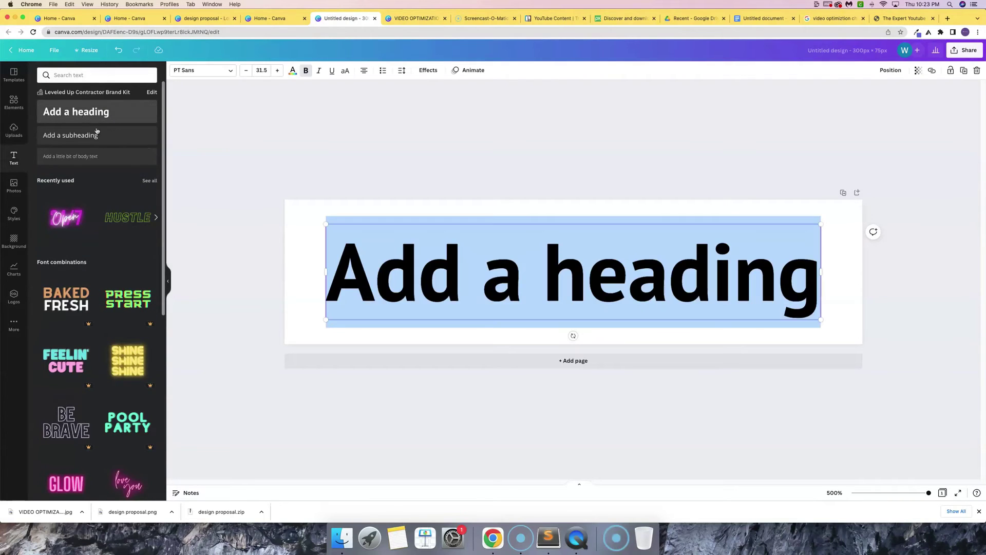
text(VIDEO RESE)
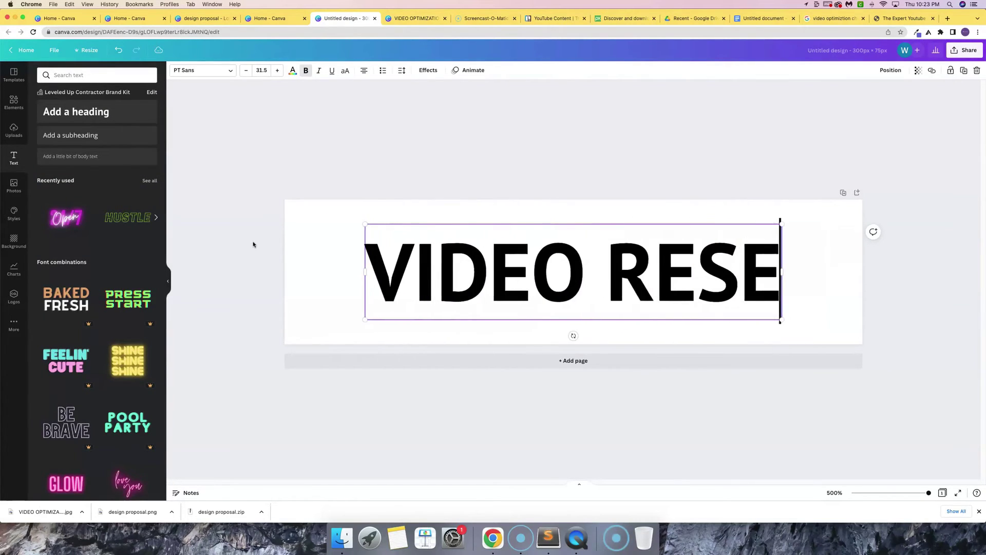
text(ARCH)
key(super+a)
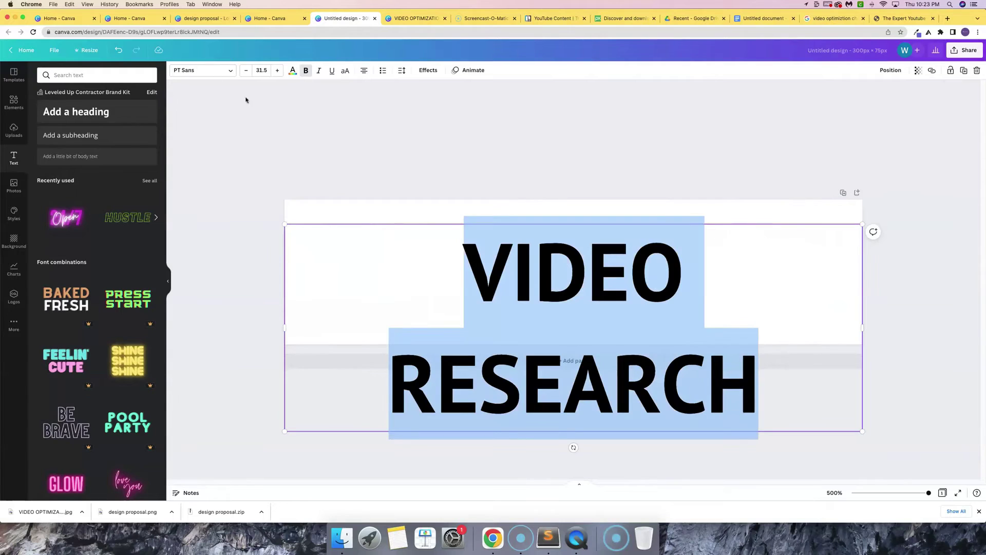
click(246, 70)
click(246, 70)
click(246, 70)
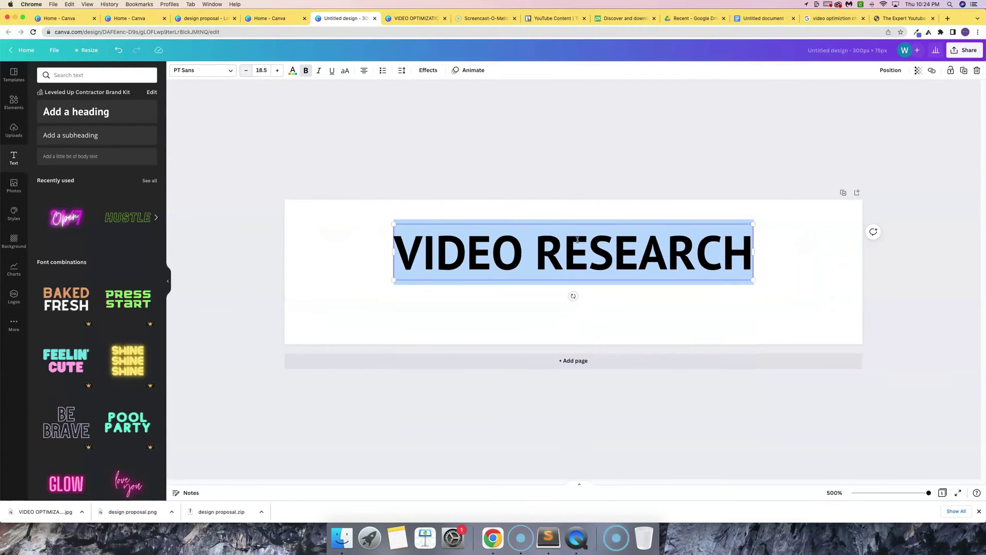
click(87, 75)
text(SEARC)
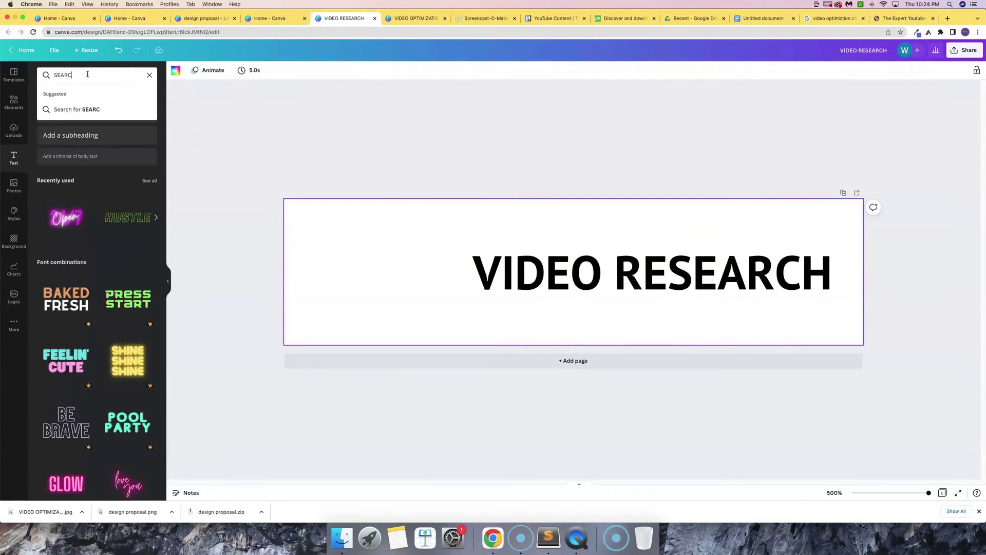
text(H ICON)
key(Return)
triple_click(104, 76)
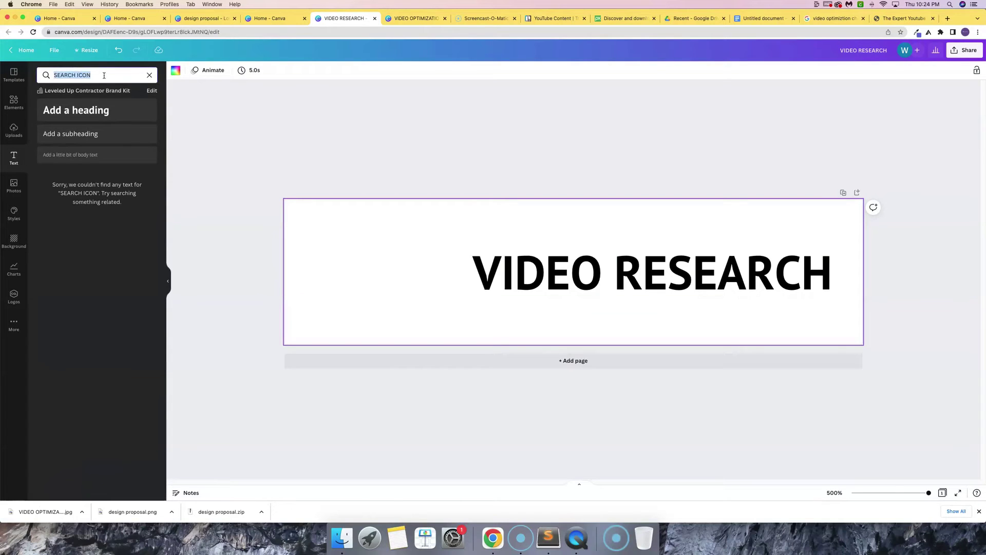
key(BackSpace)
Step: Search the elements for SEARCH ICON and place a black magnifying glass before the VIDEO RESEARCH heading, with the two set close together
click(13, 102)
click(93, 75)
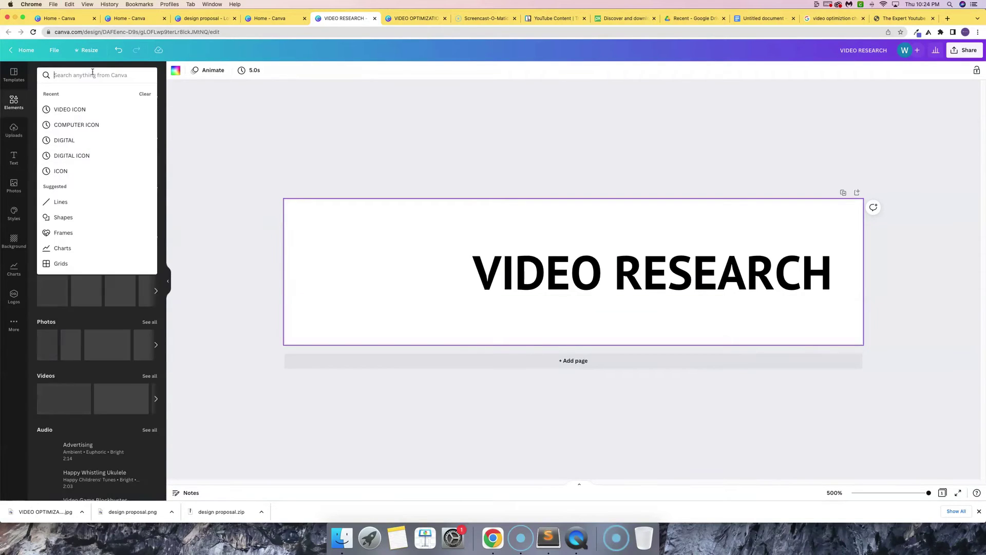
text(SEARCH ICON)
key(Return)
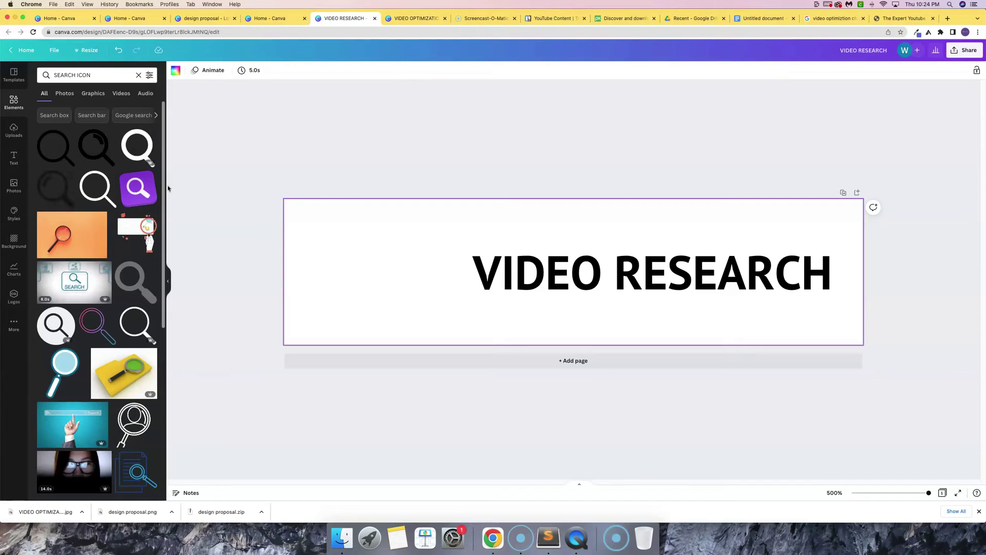
drag(135, 281, 358, 221)
drag(393, 256, 373, 272)
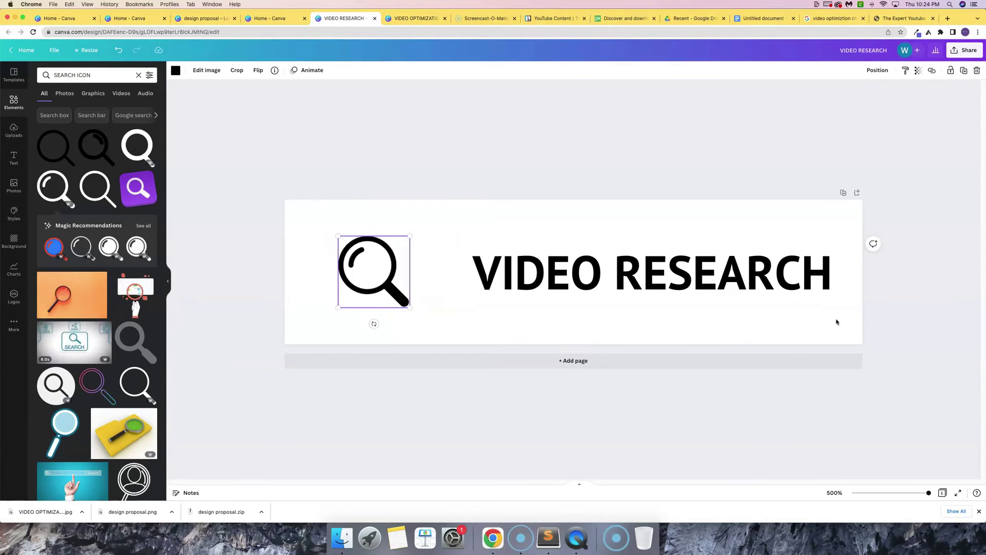
drag(836, 320, 467, 273)
click(377, 271)
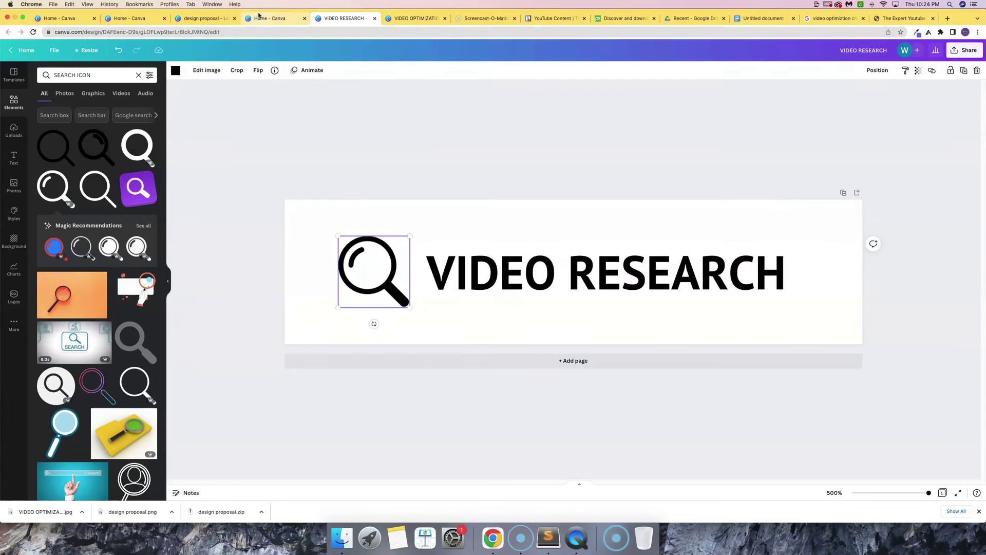
Step: Switch to the design proposal logo and copy the color code #5b65d4 from the eyedropper extension
click(260, 20)
click(204, 18)
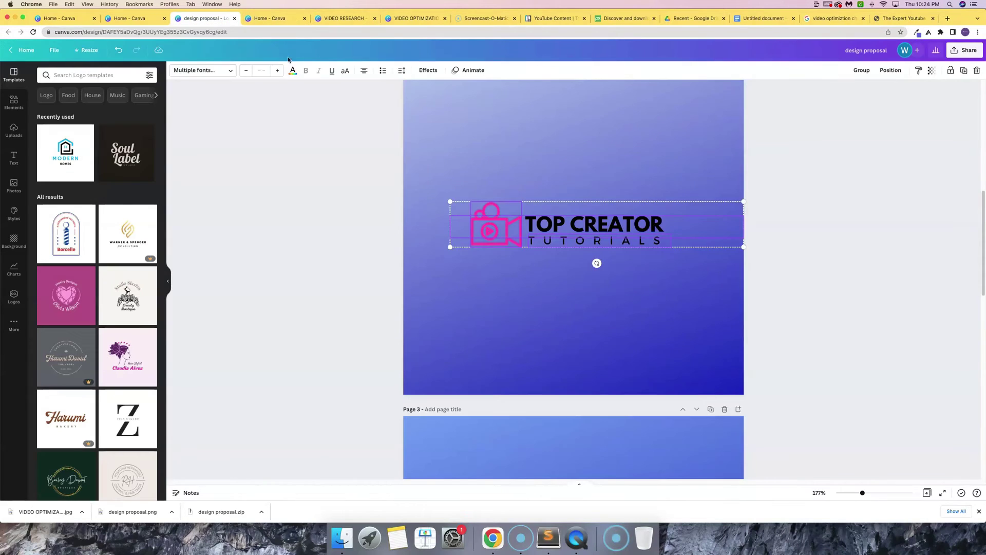
click(571, 152)
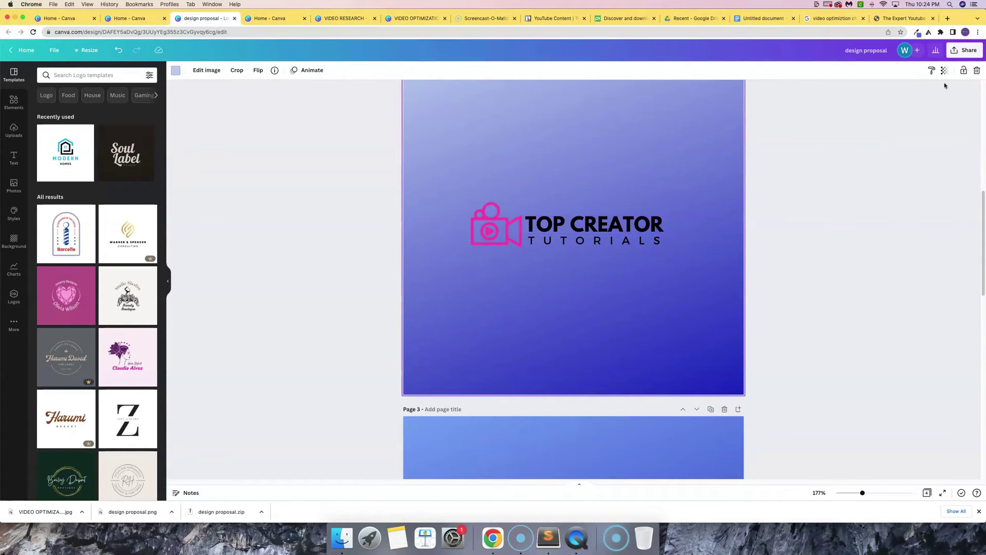
click(918, 33)
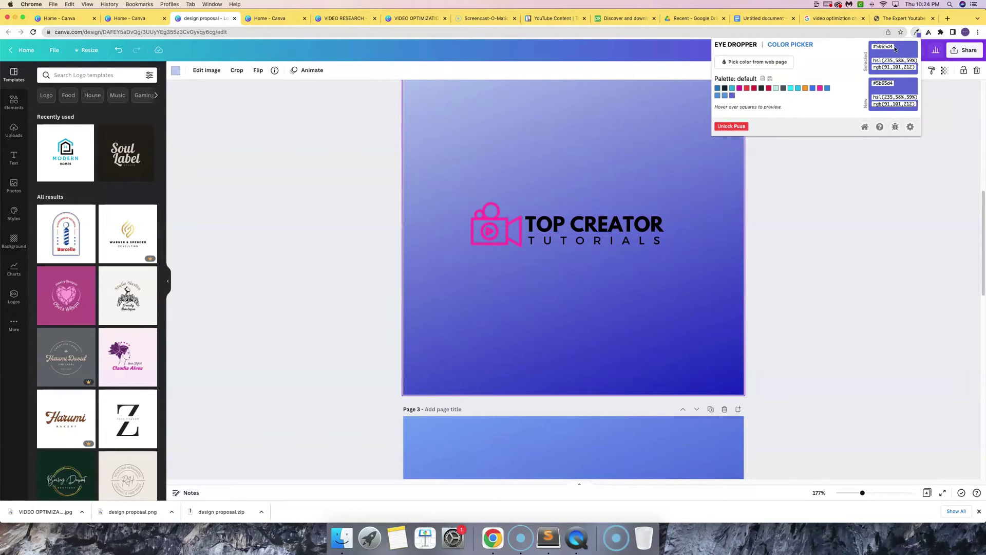
triple_click(891, 47)
triple_click(891, 46)
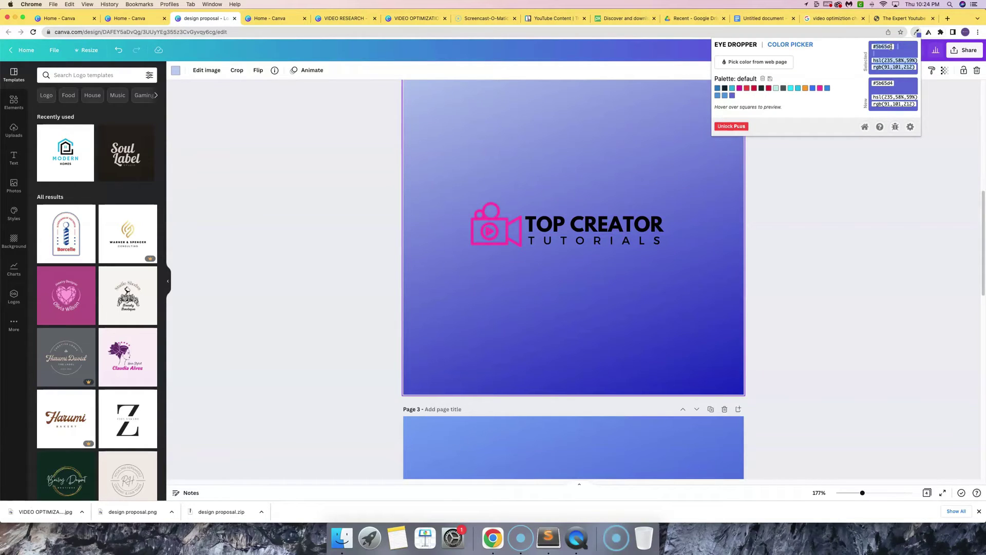
triple_click(879, 46)
click(875, 47)
Step: Return to the VIDEO RESEARCH banner, recolor the magnifying glass to #5B65D4 and move it closer to the heading
click(269, 18)
click(411, 18)
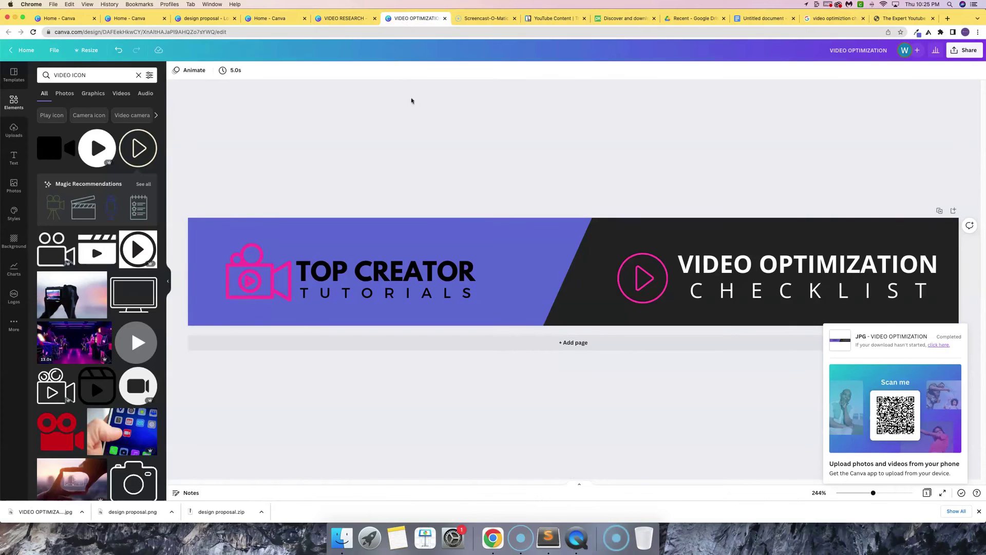
click(345, 18)
click(176, 70)
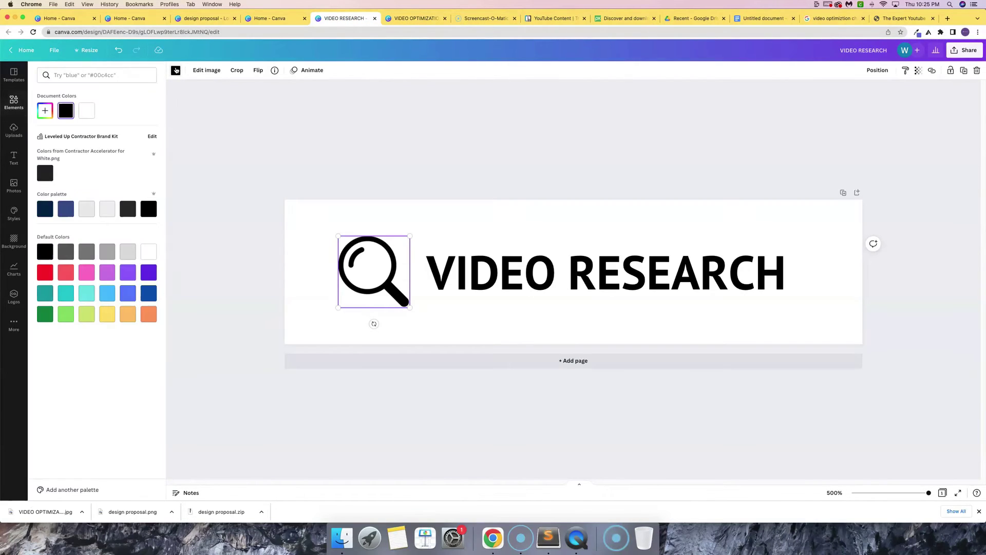
click(46, 111)
text(#5B65D4)
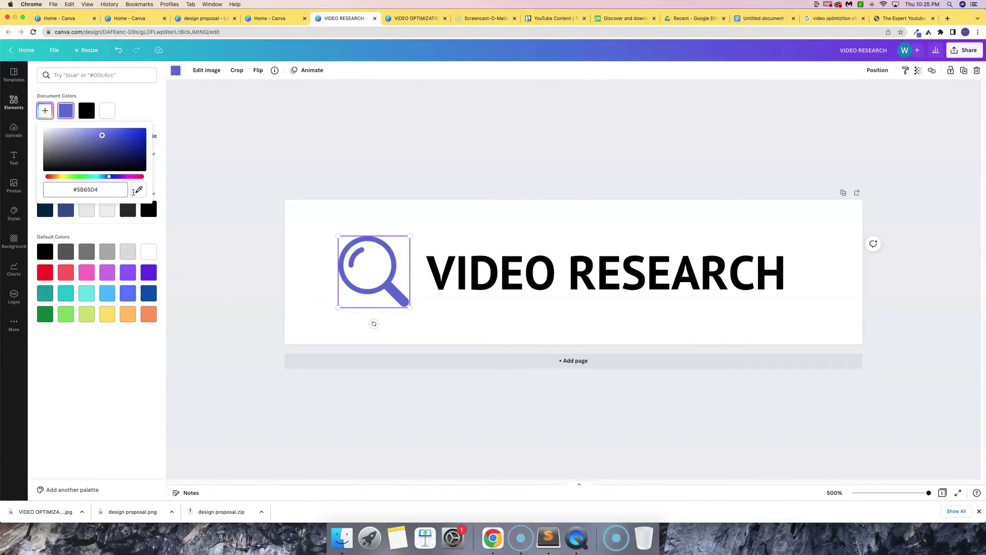
click(322, 157)
click(410, 172)
drag(383, 254, 394, 254)
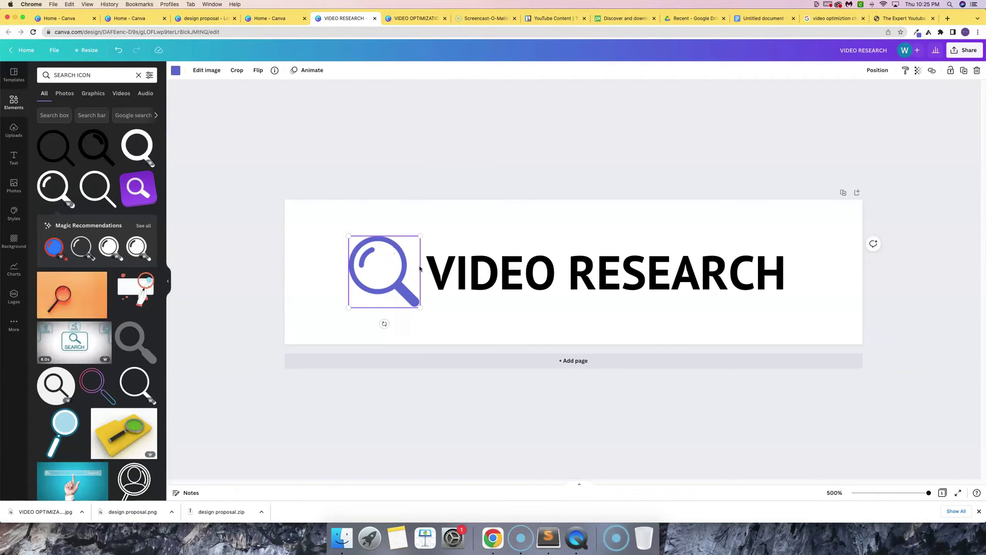
Step: Set the VIDEO RESEARCH heading's font to League Spartan and shrink the text slightly so it clears the magnifying glass
click(456, 272)
click(456, 272)
click(203, 70)
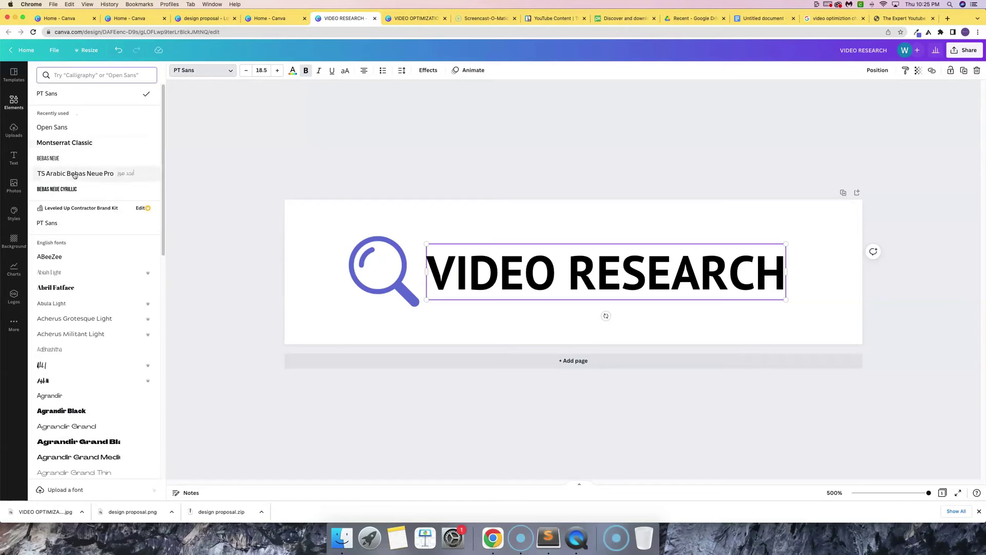
text(LEAGUE)
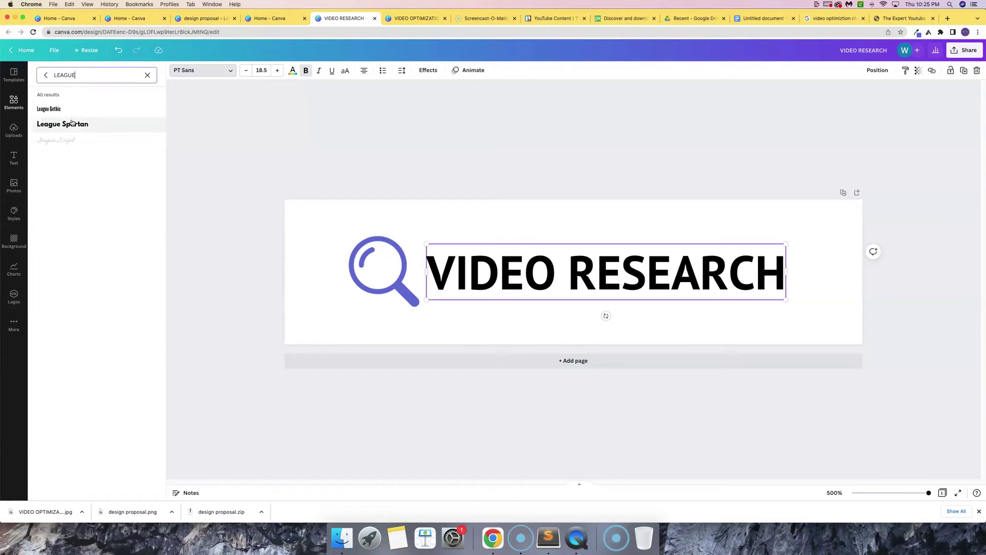
click(62, 124)
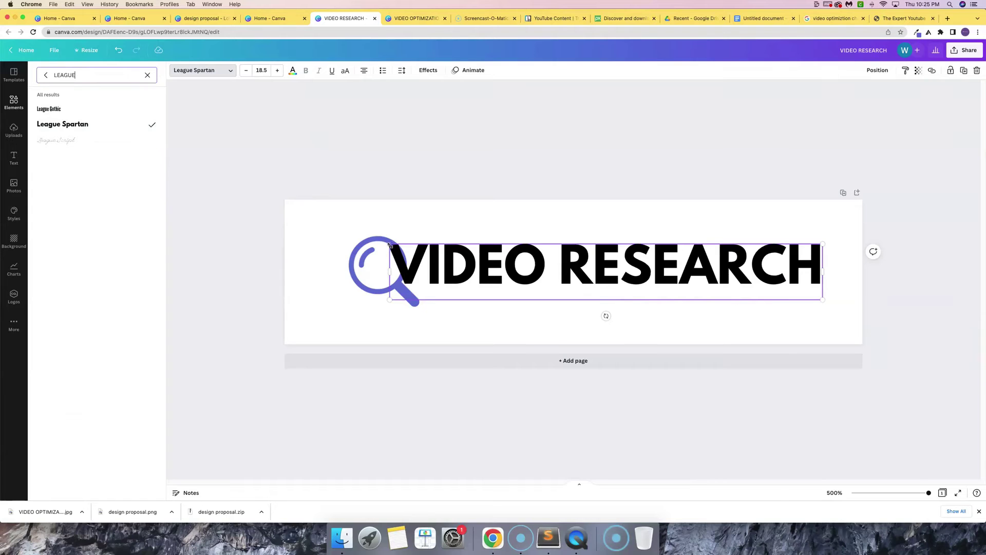
mouse_move(390, 245)
mouse_down()
mouse_move(424, 250)
mouse_move(388, 256)
mouse_up()
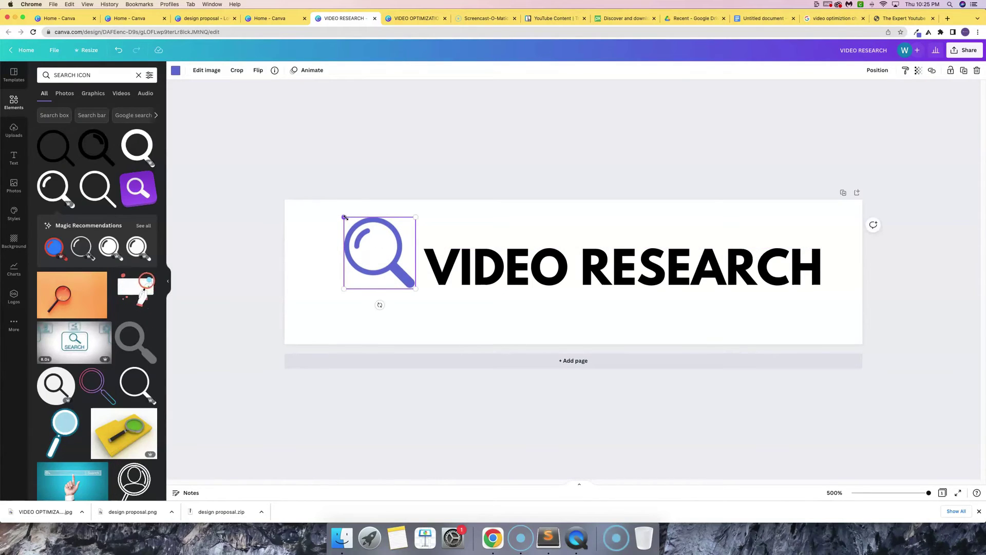
Step: Try a smaller size for the magnifying glass icon and undo the resize
drag(344, 218, 375, 249)
click(361, 232)
key(super+z)
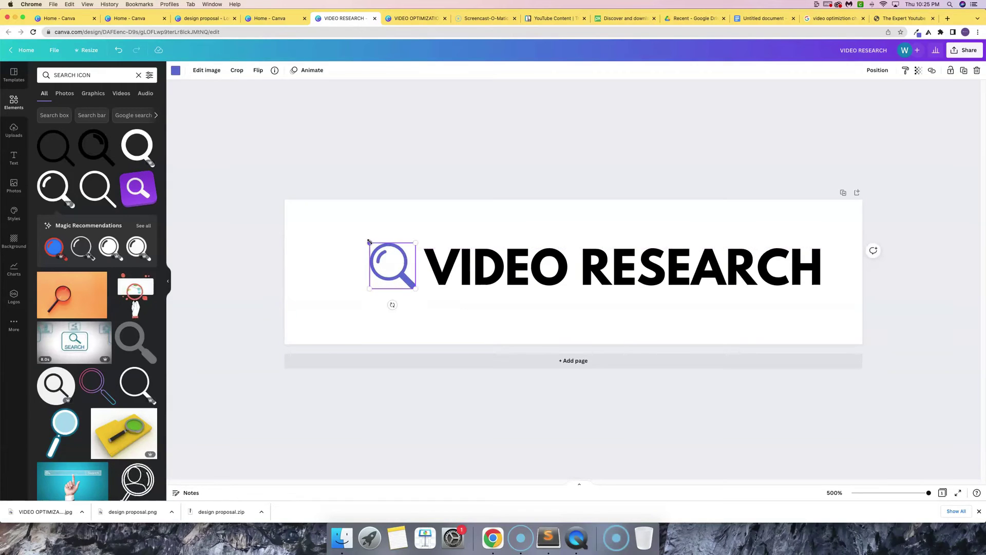
key(super+z)
key(super+z)
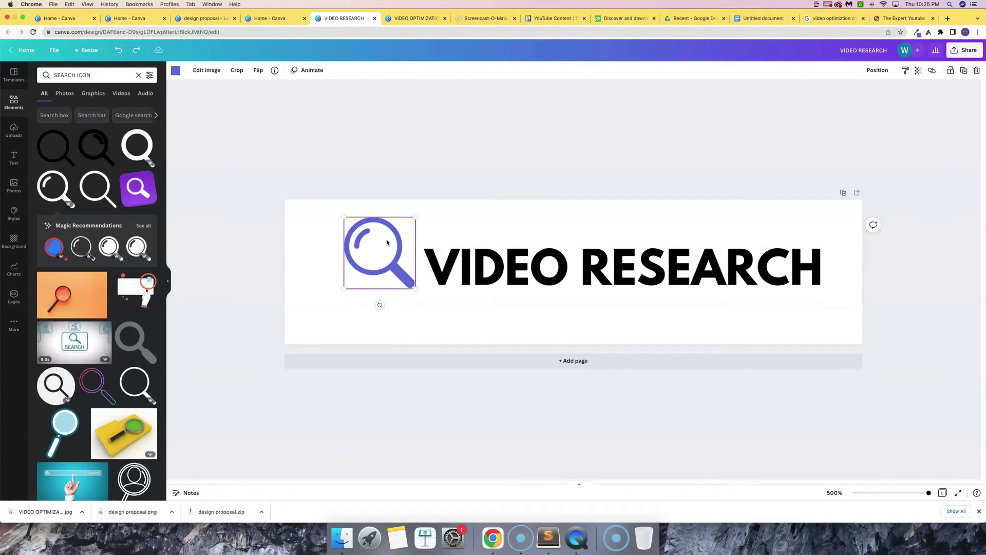
Step: Move the magnifying glass down to line up vertically with the VIDEO RESEARCH heading and deselect it
drag(386, 246, 384, 257)
click(520, 237)
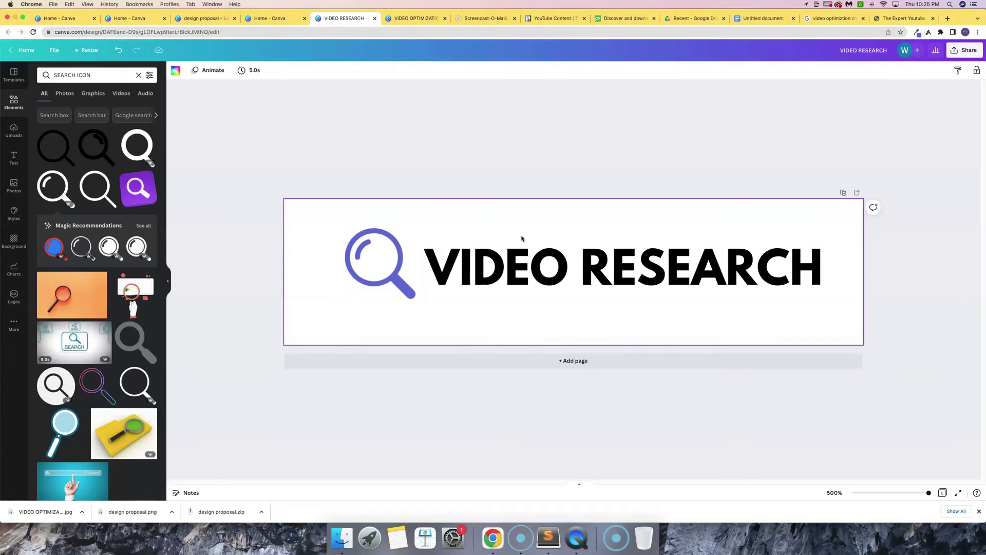
Step: Recolor the VIDEO RESEARCH heading to the brand kit's dark charcoal and deselect it
double_click(504, 278)
click(292, 70)
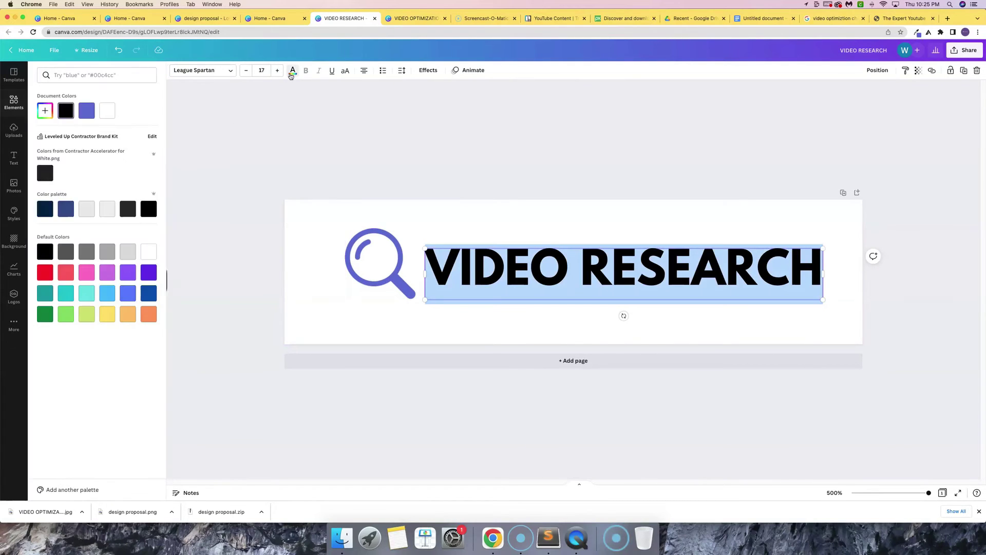
click(51, 172)
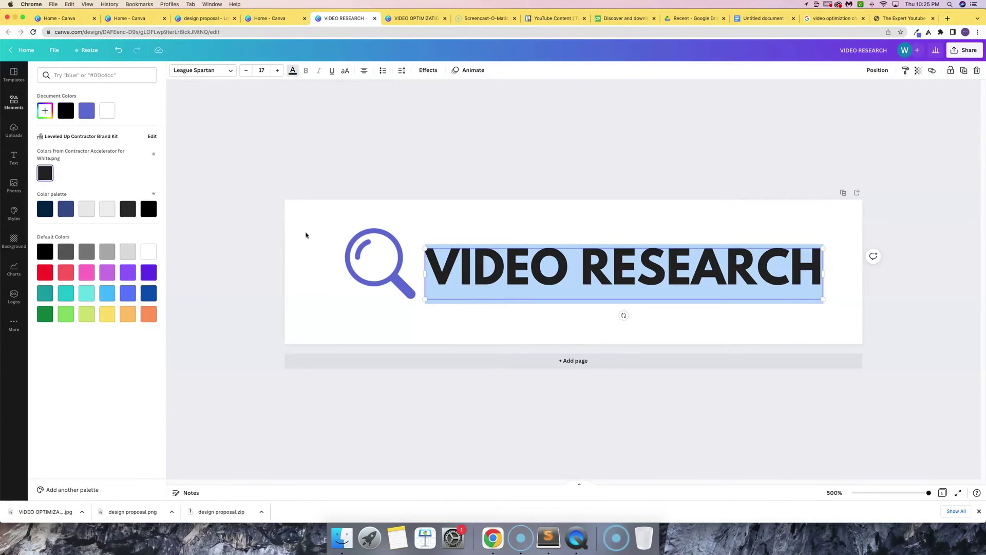
click(304, 233)
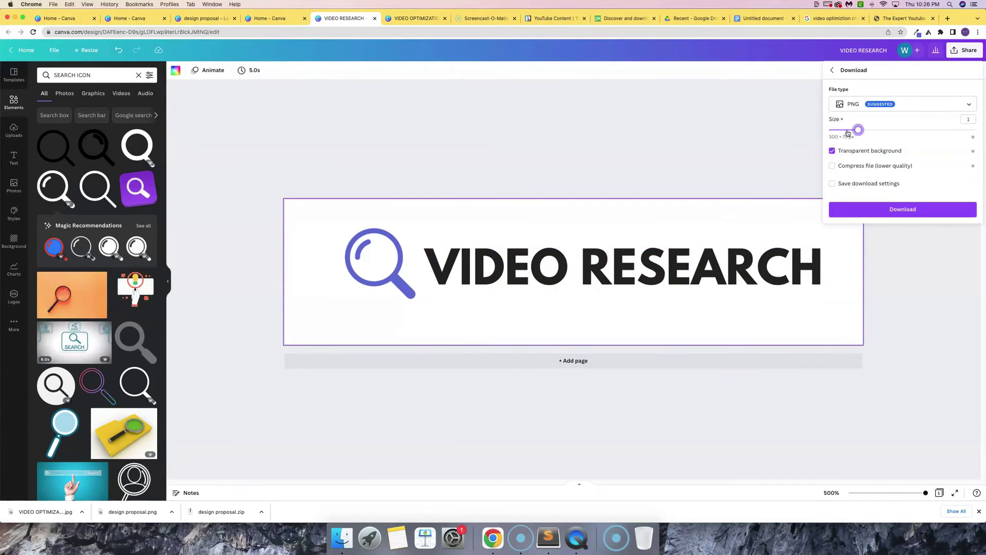
Step: Download the VIDEO RESEARCH banner as a PNG with a transparent background at size 0.5
click(969, 119)
text(1)
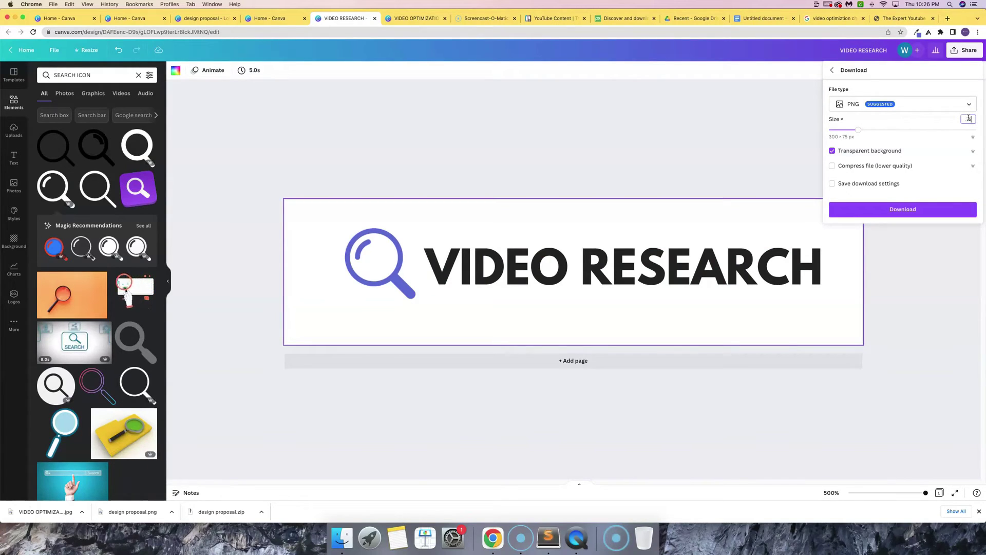
key(Return)
key(Return)
click(967, 121)
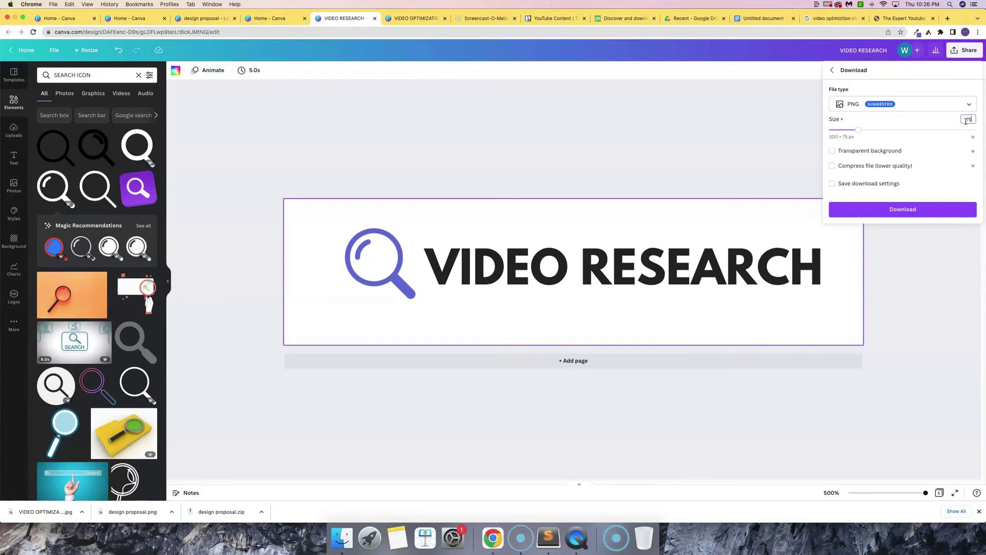
drag(858, 130, 844, 129)
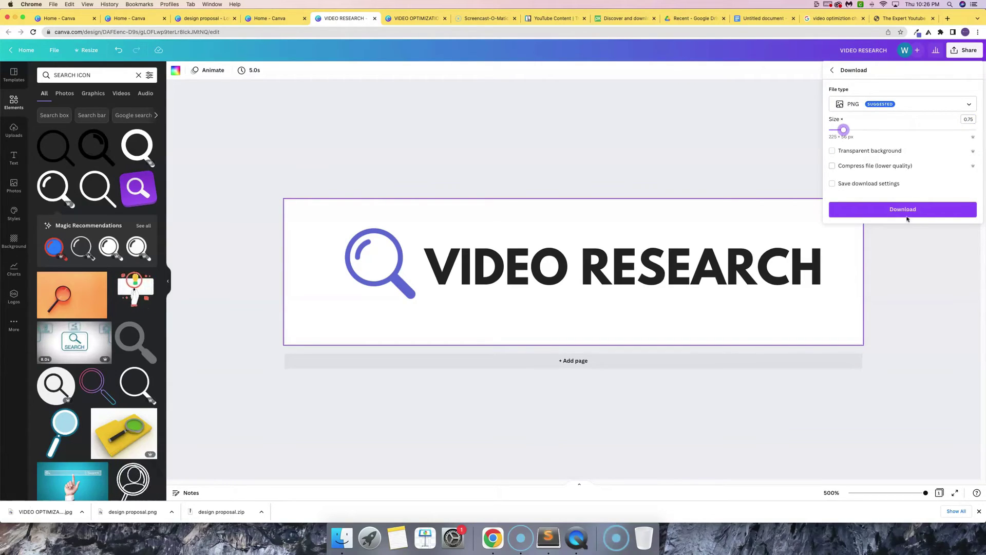
click(833, 151)
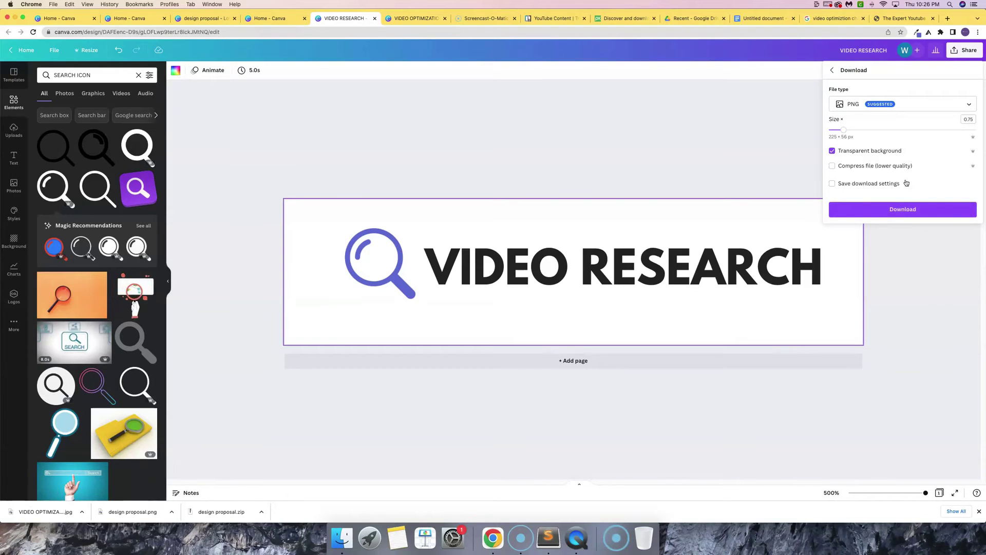
click(890, 210)
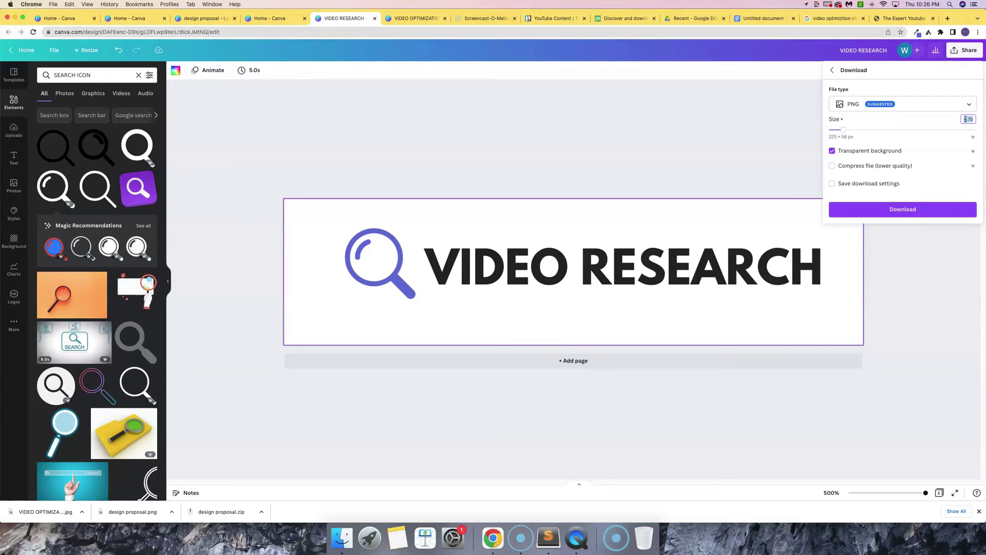
text(0.5)
key(Return)
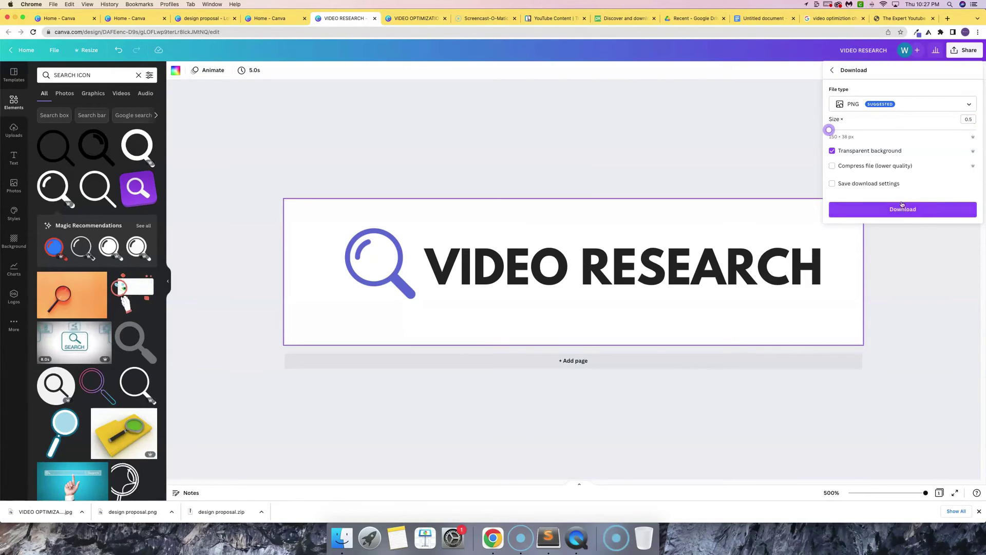
click(899, 211)
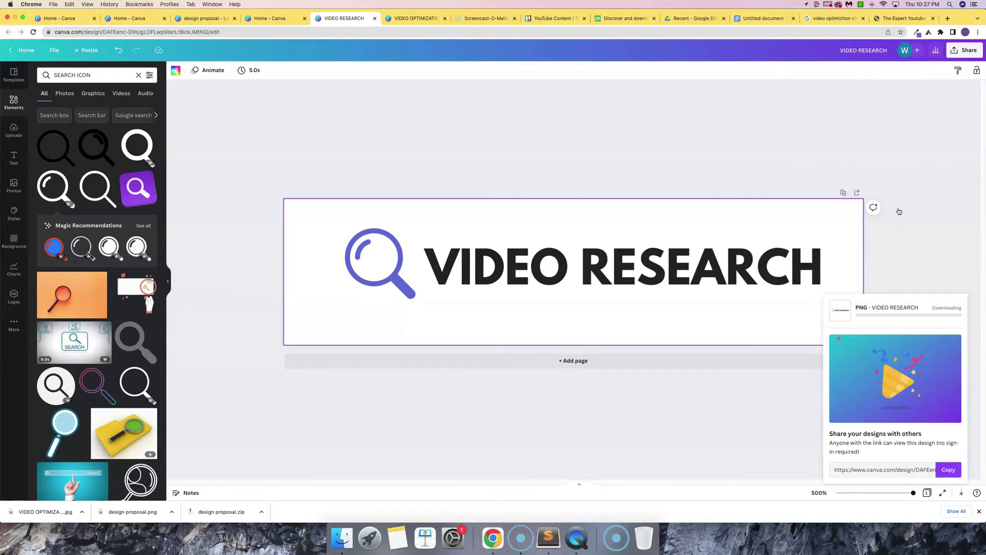
Step: Switch to the Google Docs checklist and add a blank line below the Video Research heading
click(756, 19)
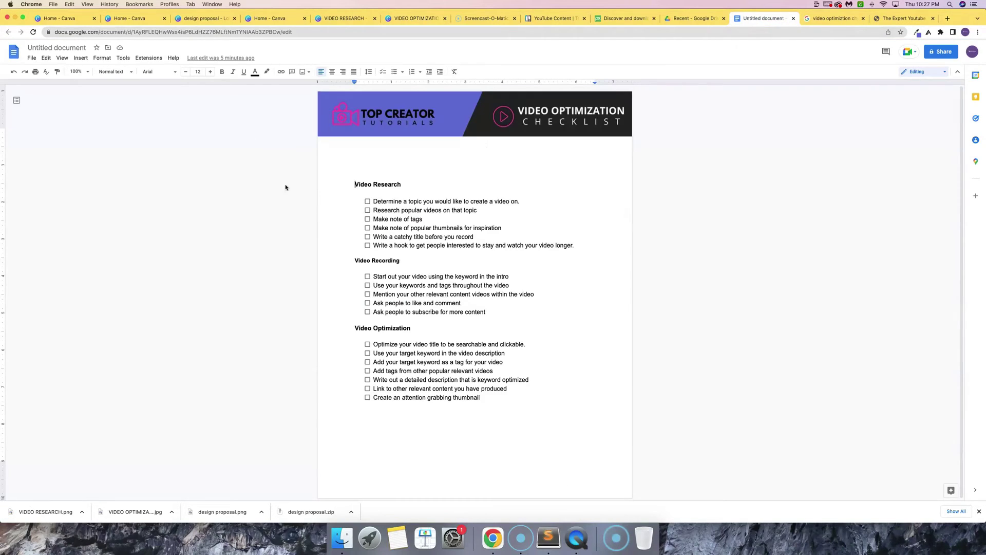
click(406, 185)
key(Return)
Step: Insert VIDEO RESEARCH.png from the Downloads folder on the blank line and remove the image again
click(80, 57)
mouse_move(90, 71)
click(221, 73)
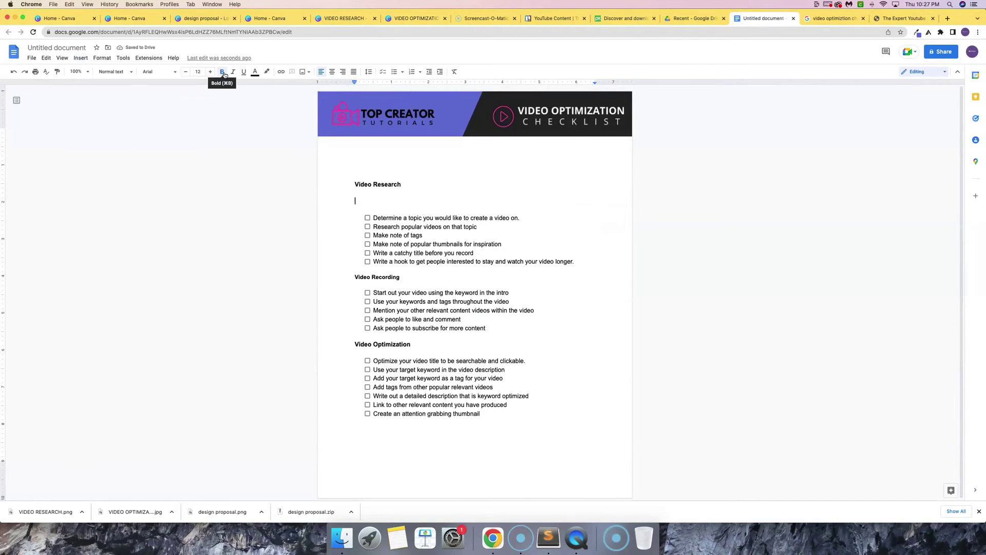
click(354, 68)
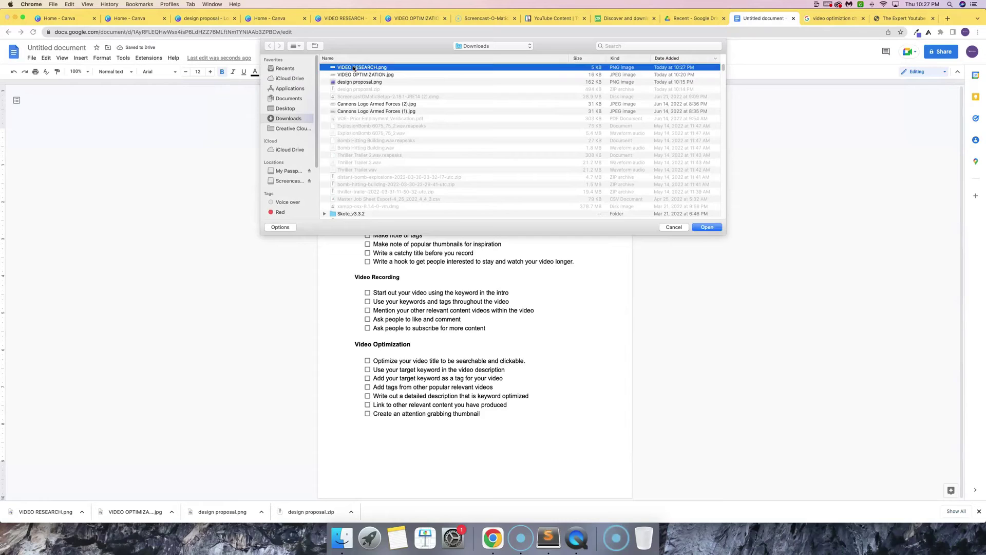
click(718, 228)
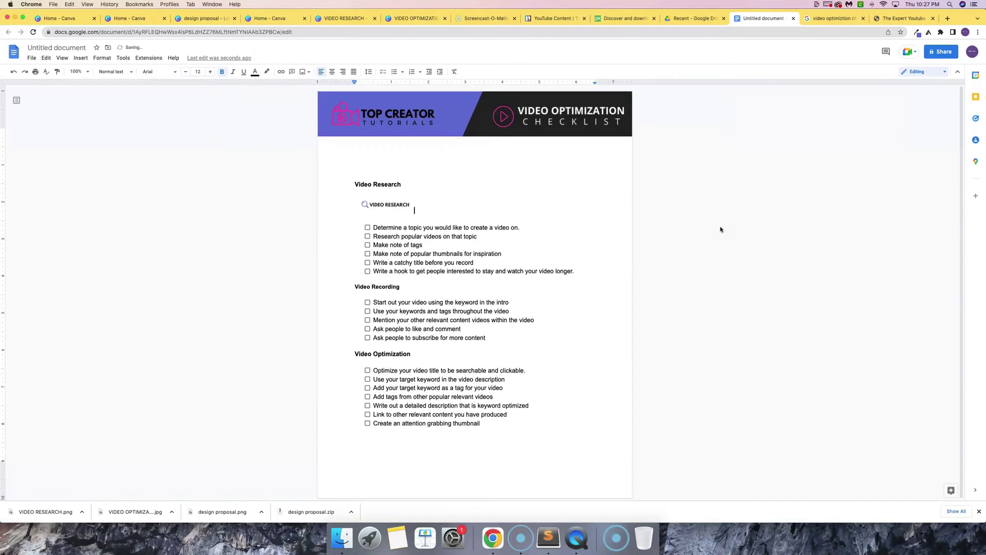
click(387, 204)
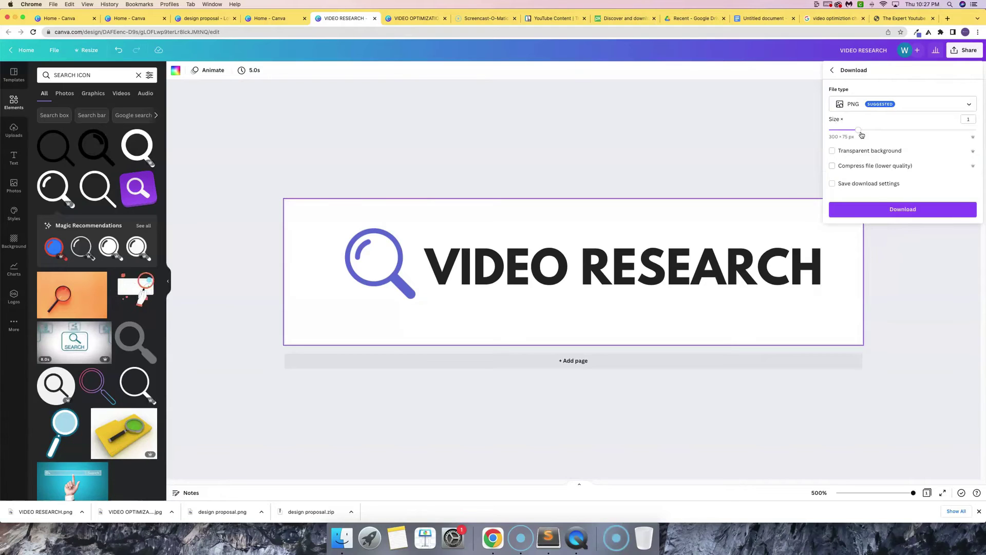
Step: Switch to Canva, download the VIDEO RESEARCH banner again as a transparent PNG at size 1, and return to the Google Docs checklist
click(834, 152)
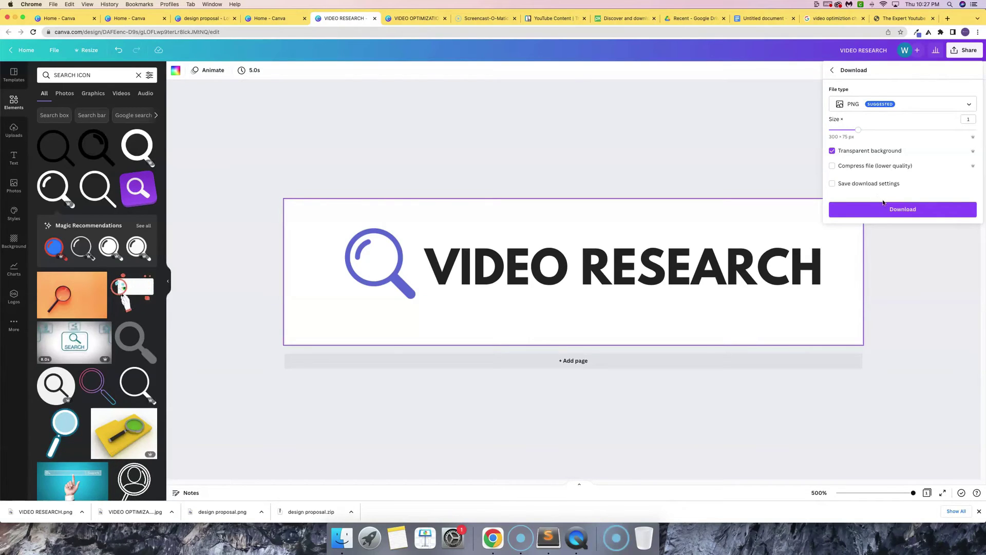
click(889, 207)
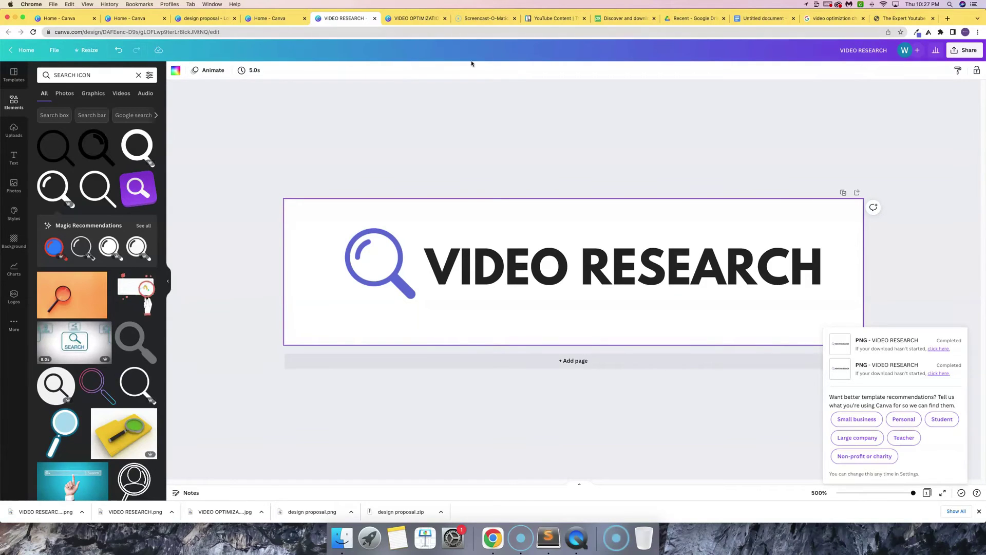
click(750, 20)
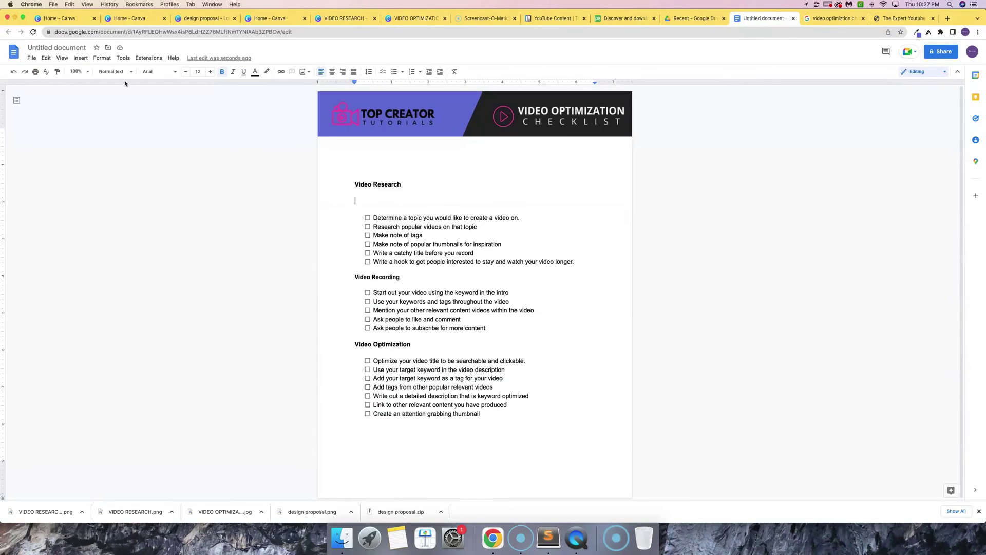
Step: Insert the newly downloaded VIDEO RESEARCH image on the blank line below the Video Research heading and select it
click(81, 58)
mouse_move(105, 73)
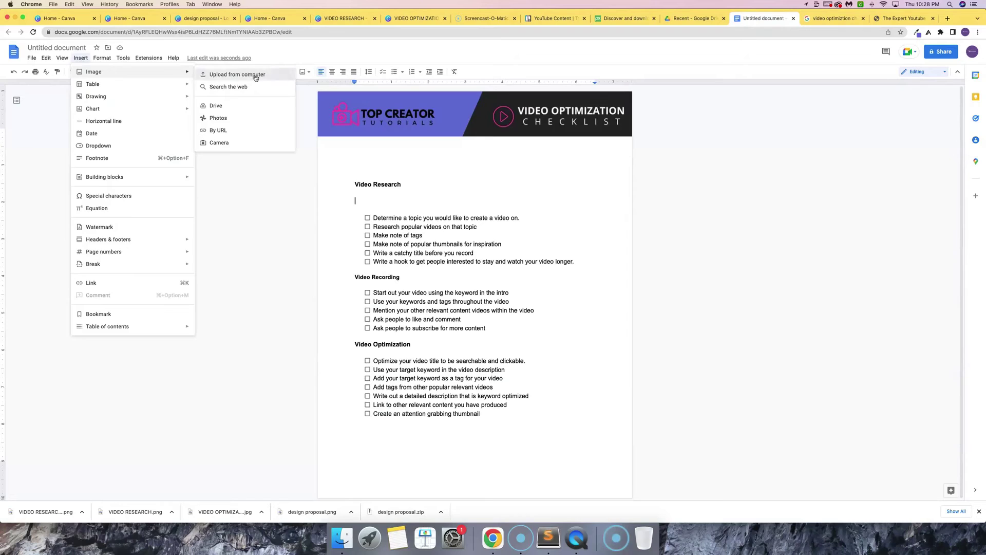
click(255, 75)
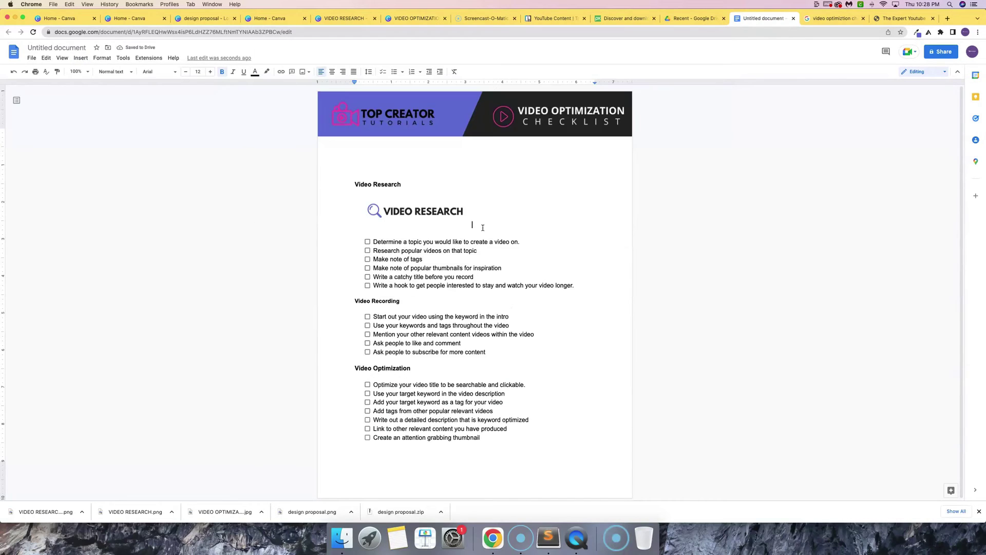
key(super+z)
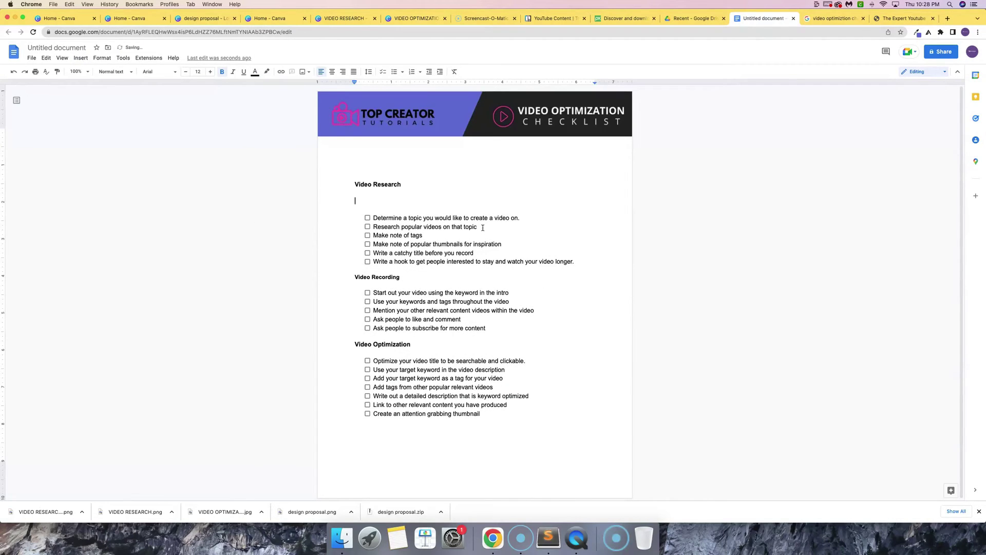
key(super+z)
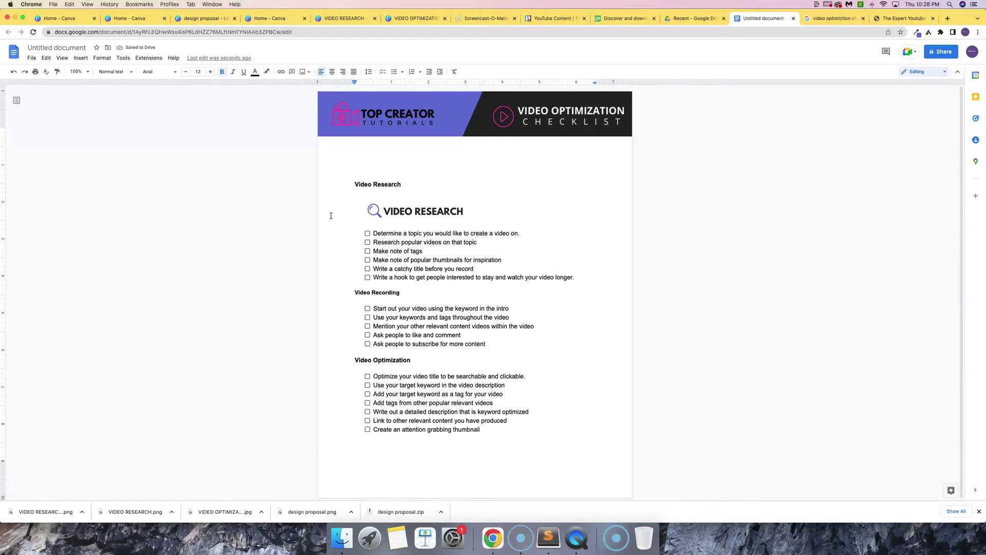
click(360, 214)
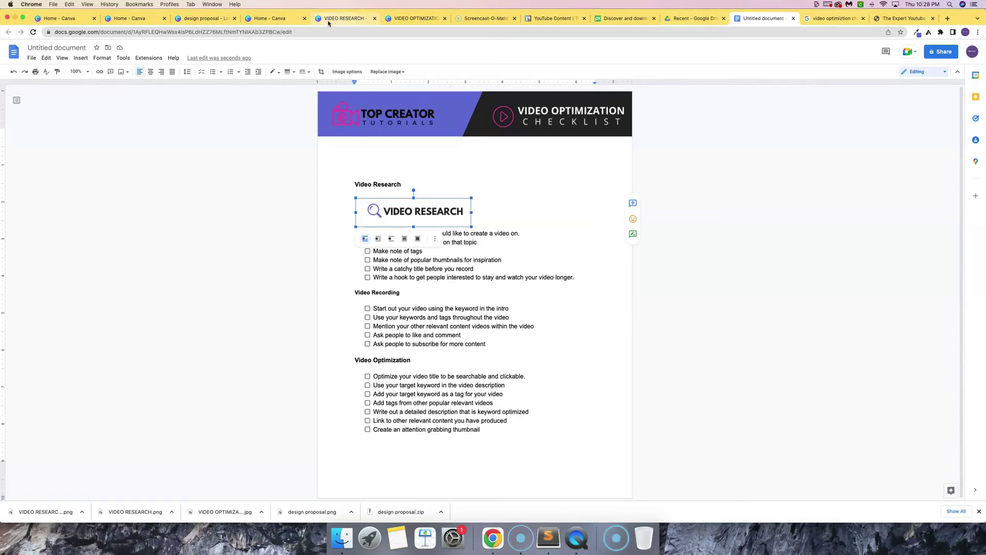
Step: Return to the VIDEO RESEARCH banner in Canva and recolor its heading text white
click(404, 19)
click(344, 19)
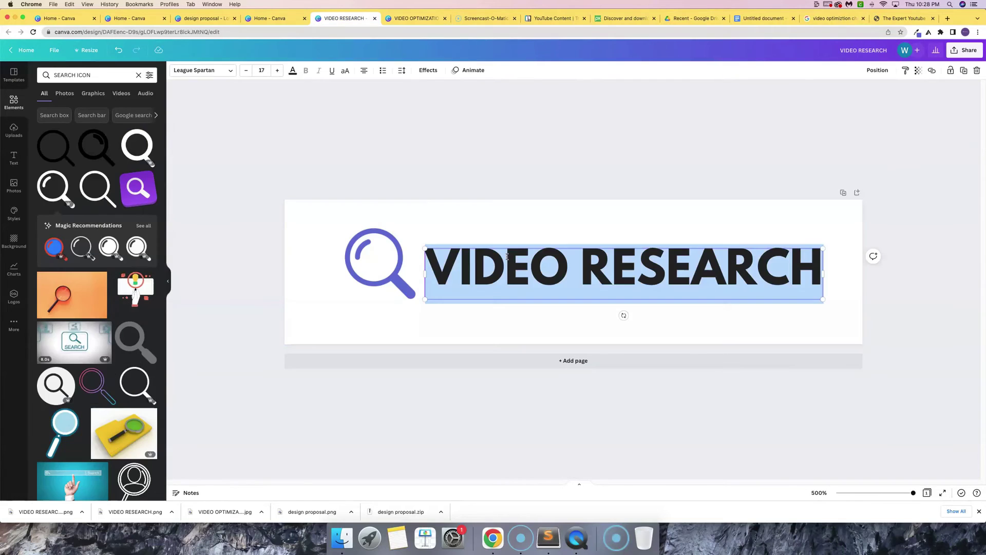
click(293, 72)
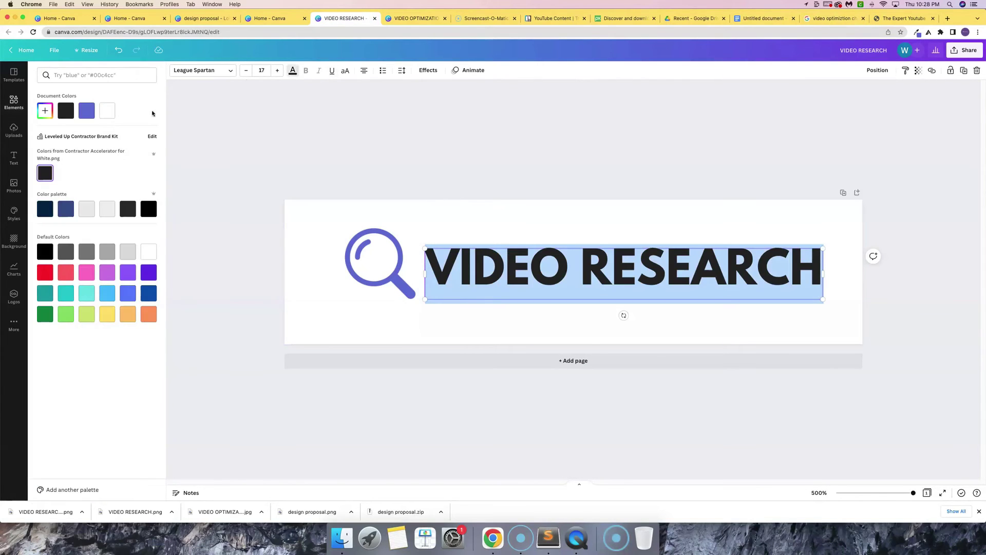
click(107, 111)
click(324, 127)
Step: Set the VIDEO RESEARCH banner's background to the brand kit's dark charcoal
click(14, 242)
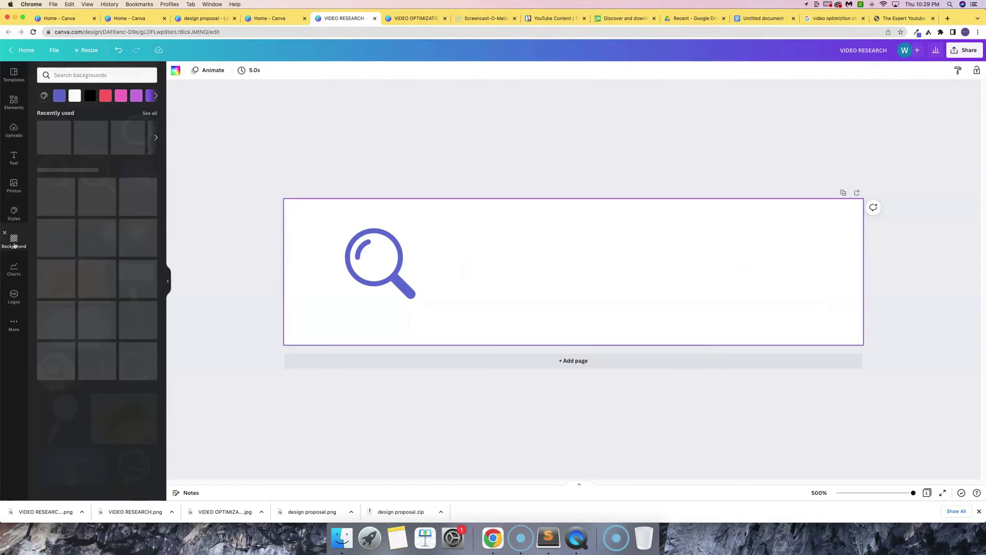
click(45, 98)
click(50, 167)
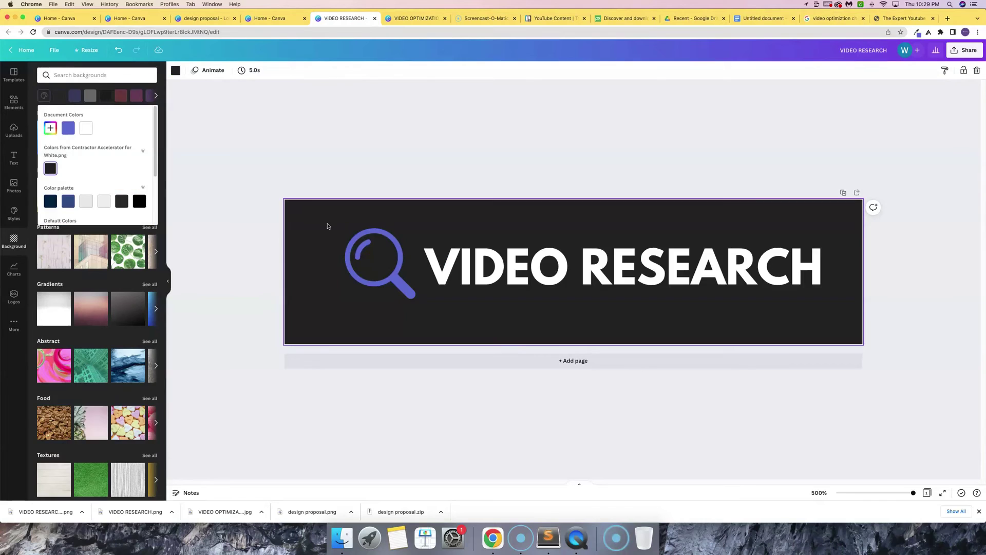
click(314, 224)
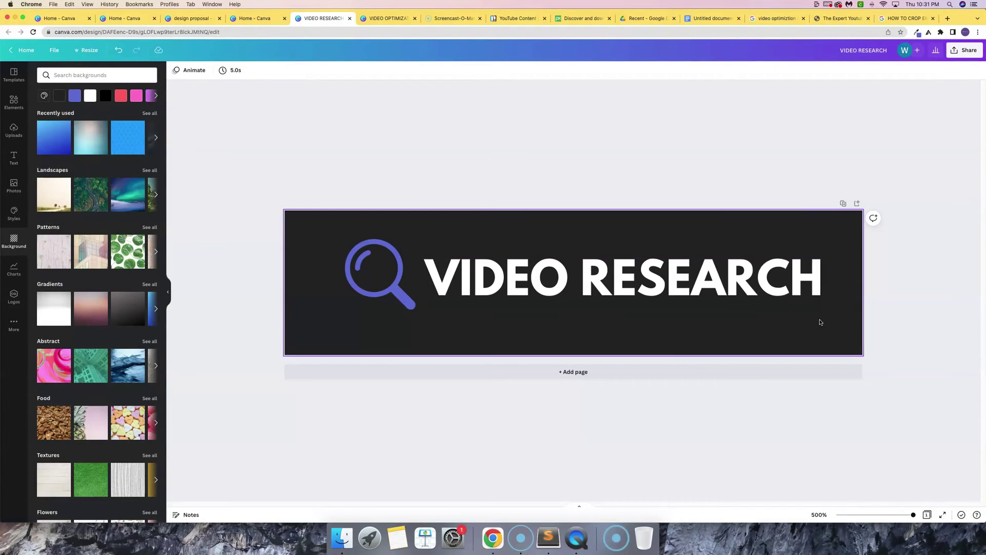
Step: Select the magnifying glass and heading together and enlarge them to nearly the full width of the banner
drag(836, 324, 299, 232)
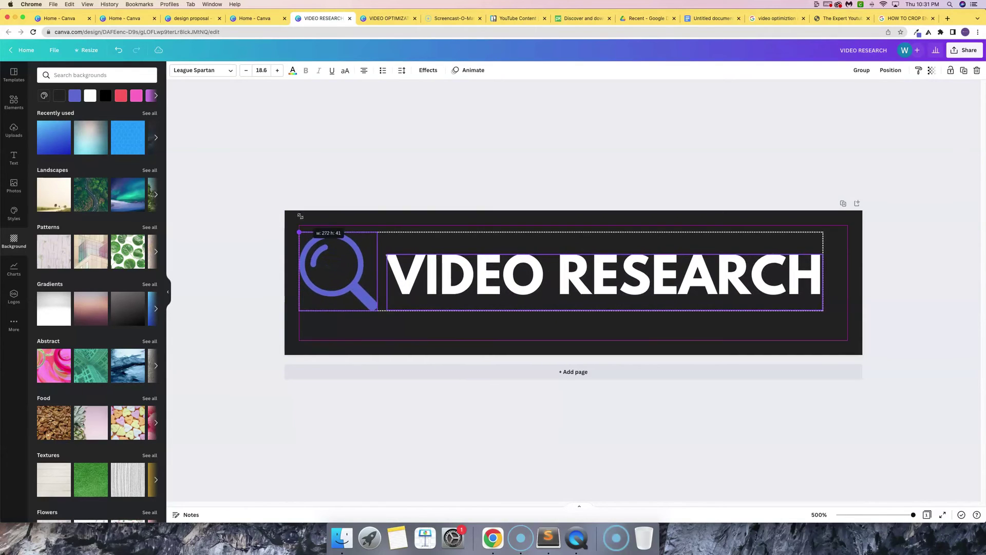
drag(825, 312, 854, 334)
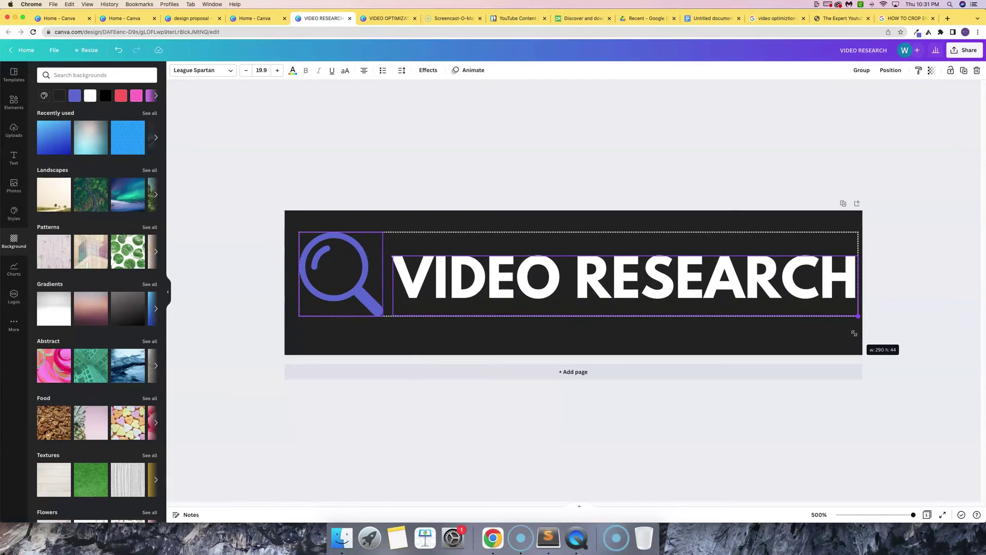
drag(299, 233, 289, 229)
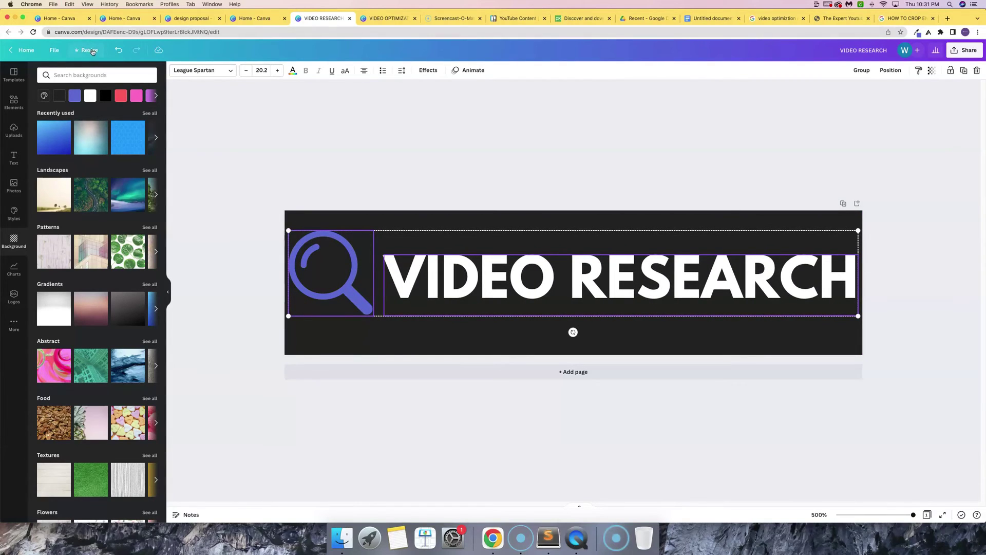
Step: Create a new custom design of 300 × 50 px and paste the magnifying glass and heading into it
click(55, 50)
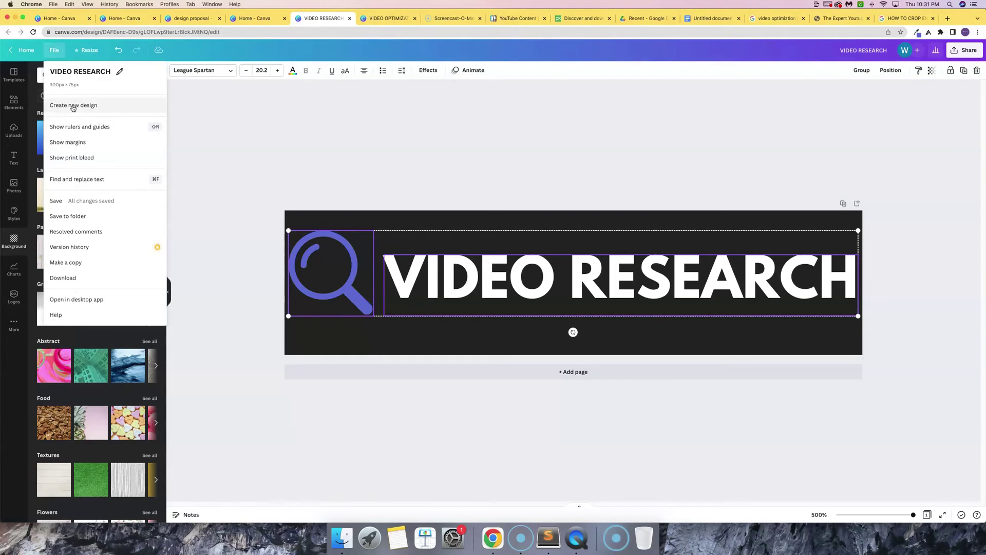
click(73, 107)
click(70, 103)
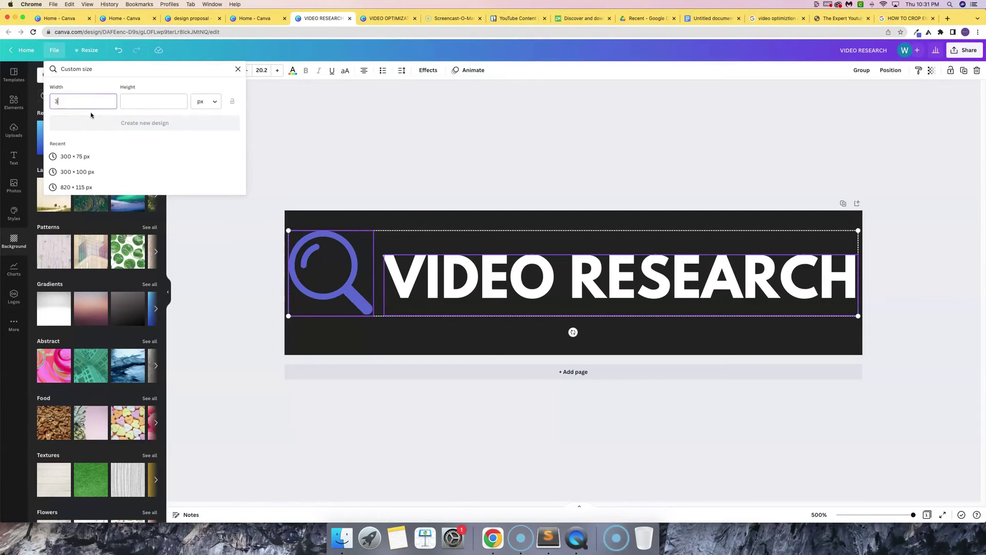
key(Tab)
text(50)
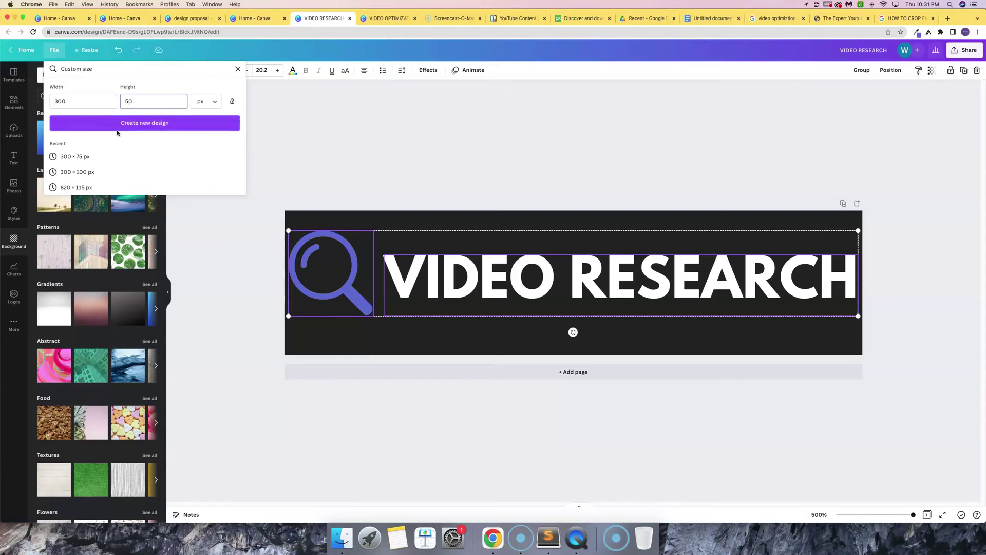
click(123, 125)
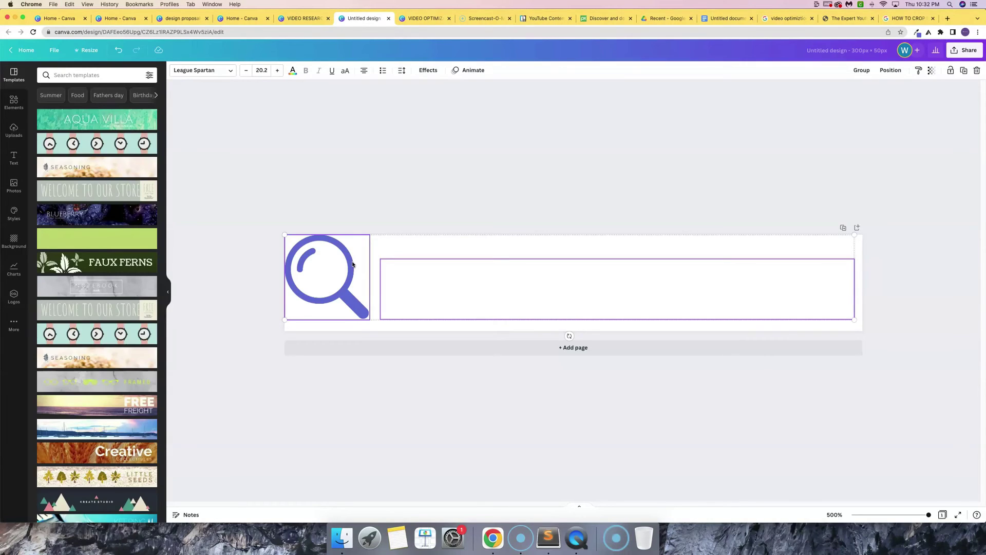
Step: Set the new 300 × 50 px banner's background to the dark charcoal used in the earlier design
click(12, 240)
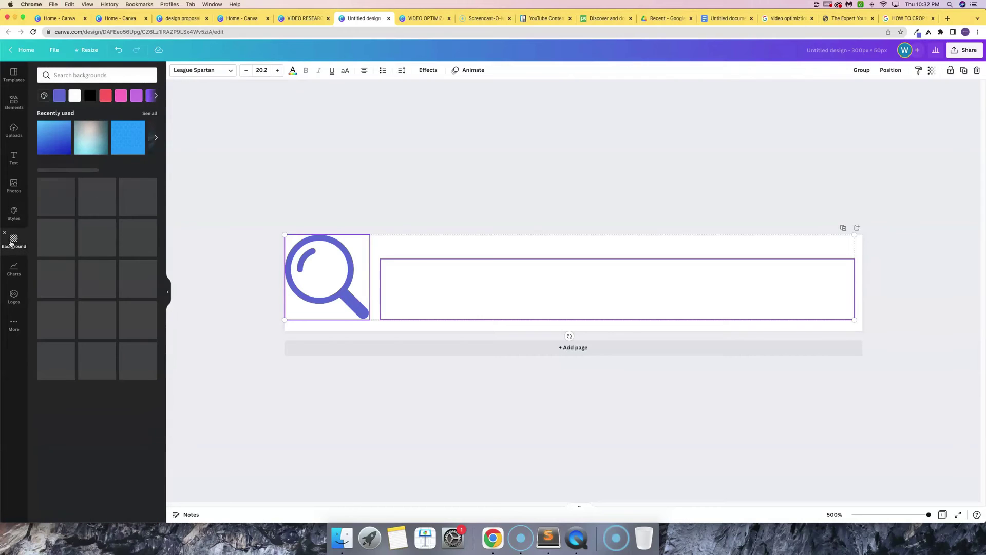
click(43, 96)
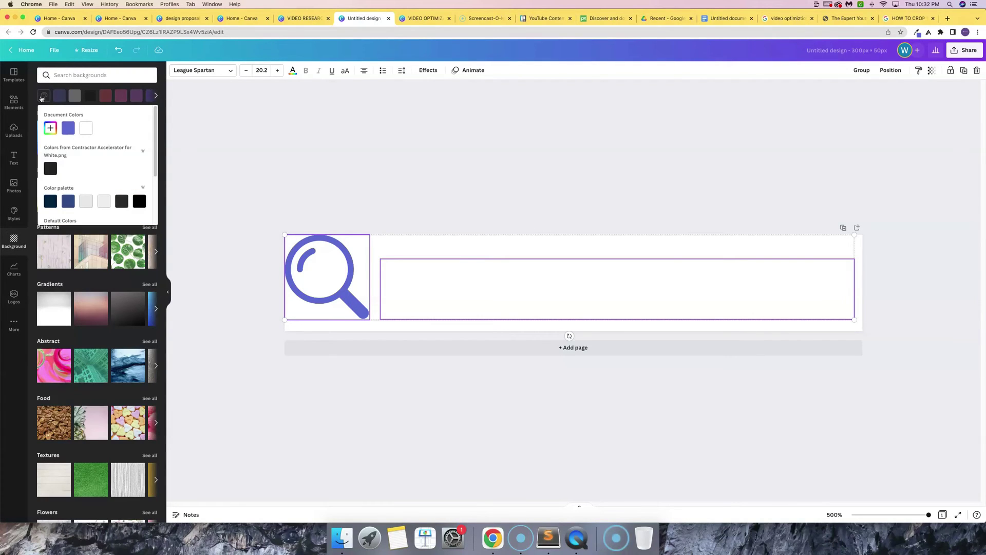
click(50, 168)
click(373, 187)
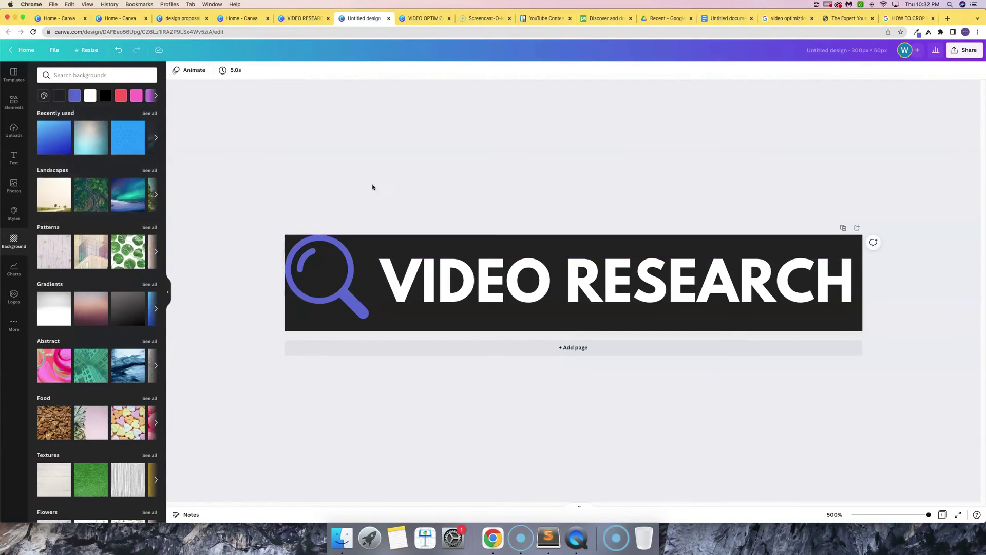
Step: Scale the magnifying glass and VIDEO RESEARCH heading down slightly together and leave a small margin around them on the banner
click(421, 275)
click(289, 241)
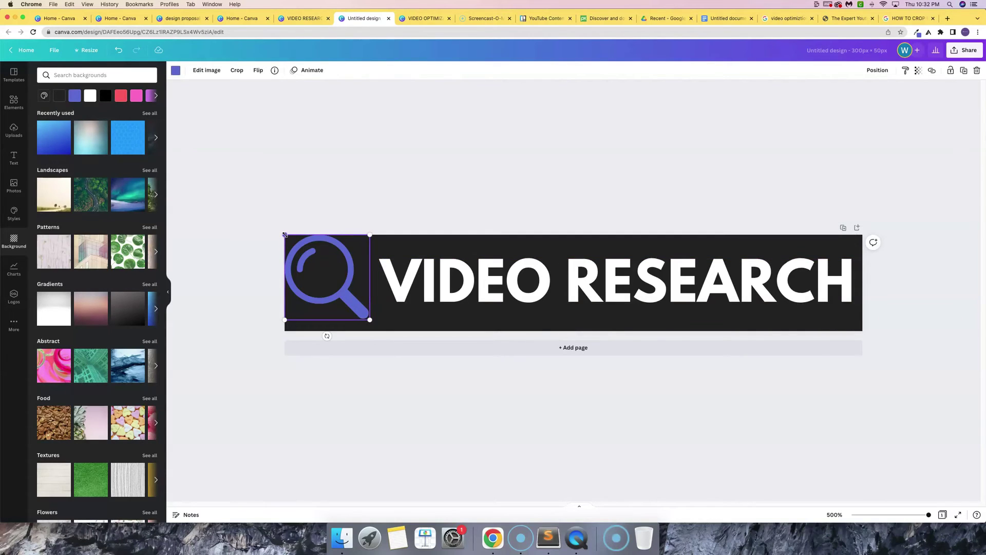
drag(286, 234, 289, 239)
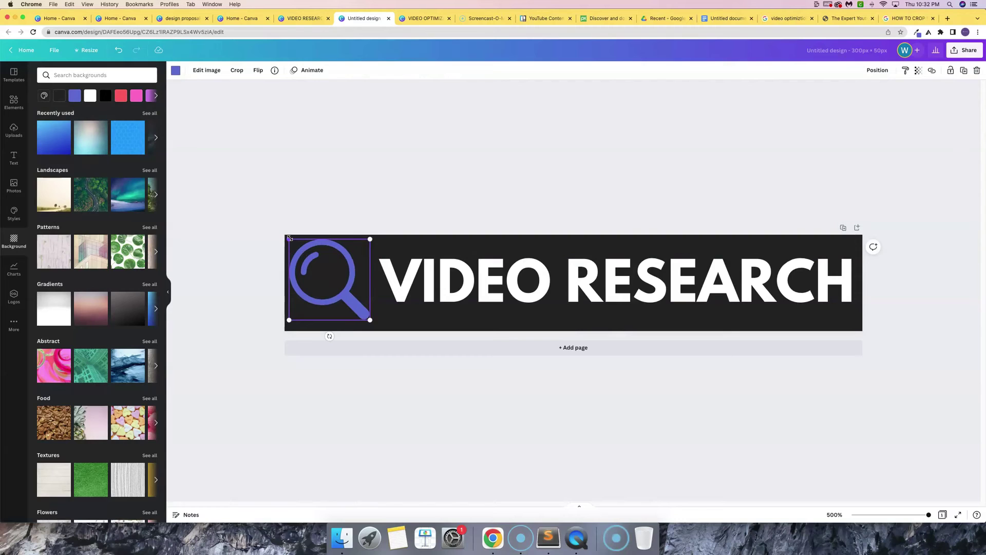
key(super+z)
key(super+a)
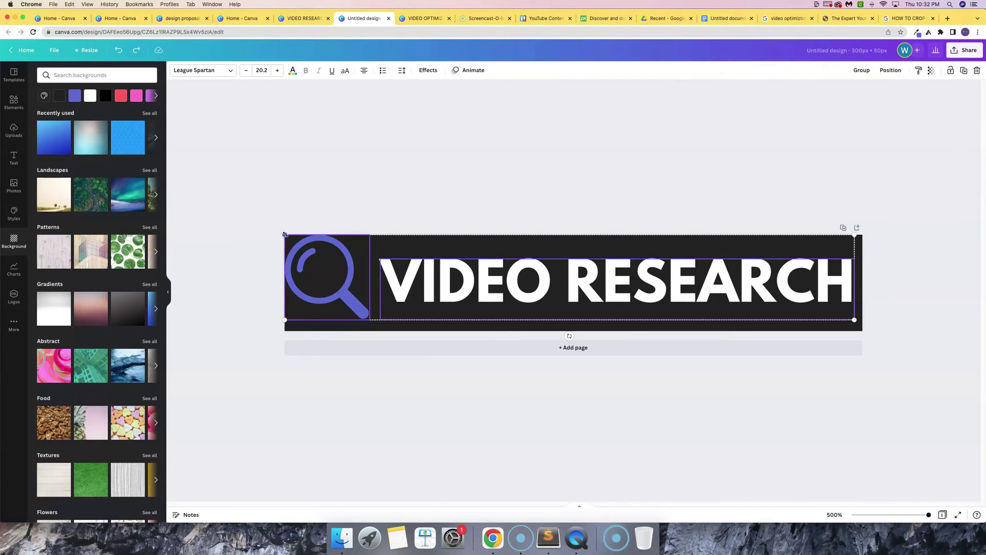
key(ctrl+shift+z)
Step: Download the VIDEO RESEARCH banner as a PNG
click(964, 50)
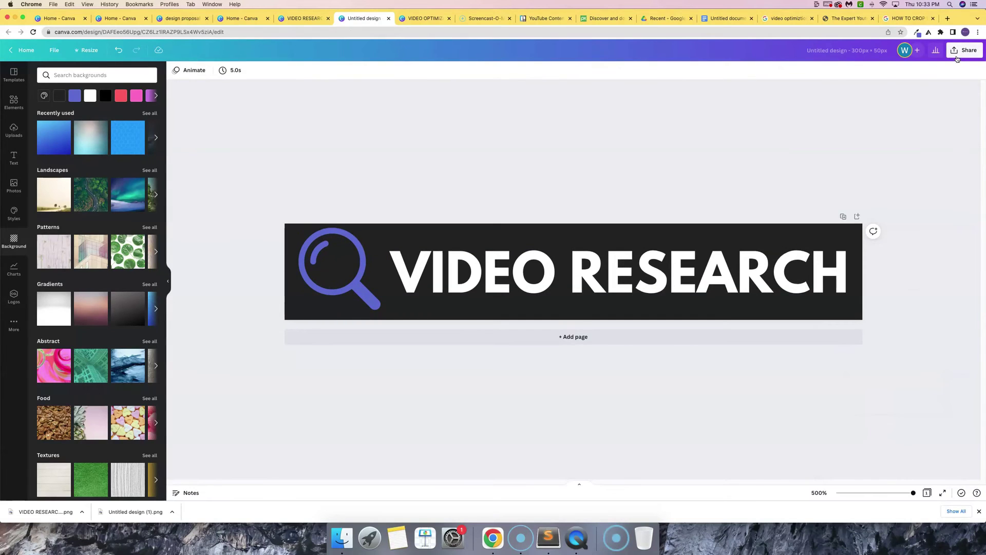
click(957, 57)
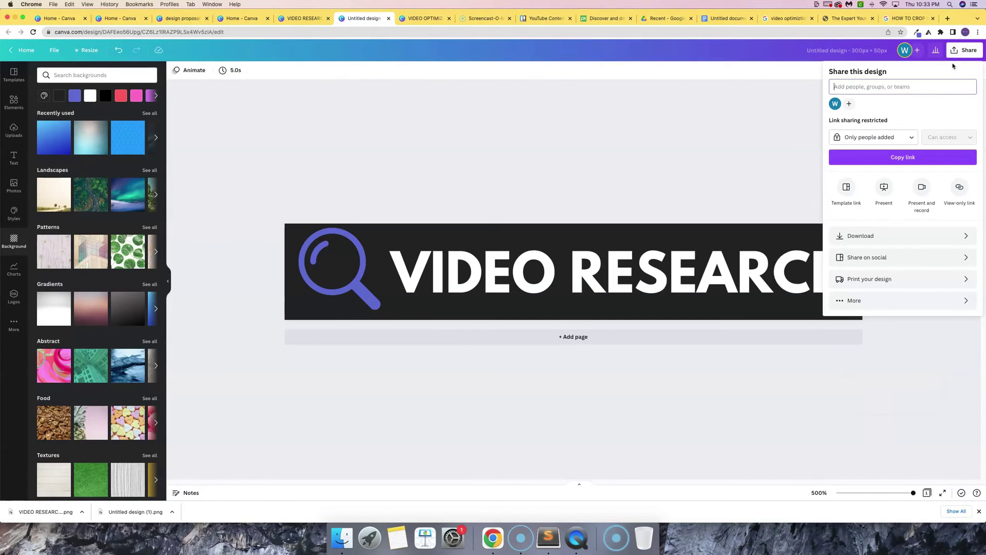
click(876, 236)
click(895, 212)
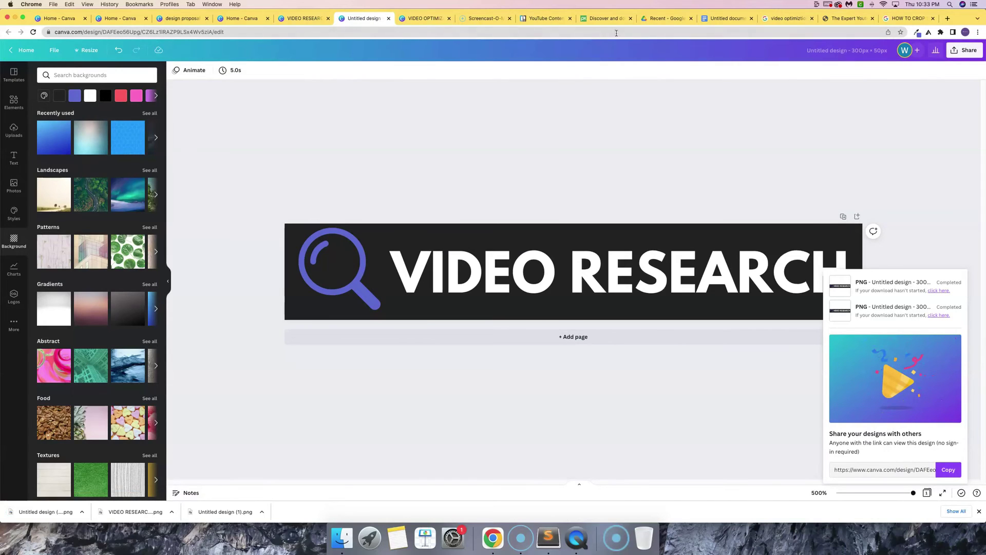
Step: Switch to the Google Docs checklist and insert "Untitled design (2).png" from the computer below the Video Research heading
click(727, 18)
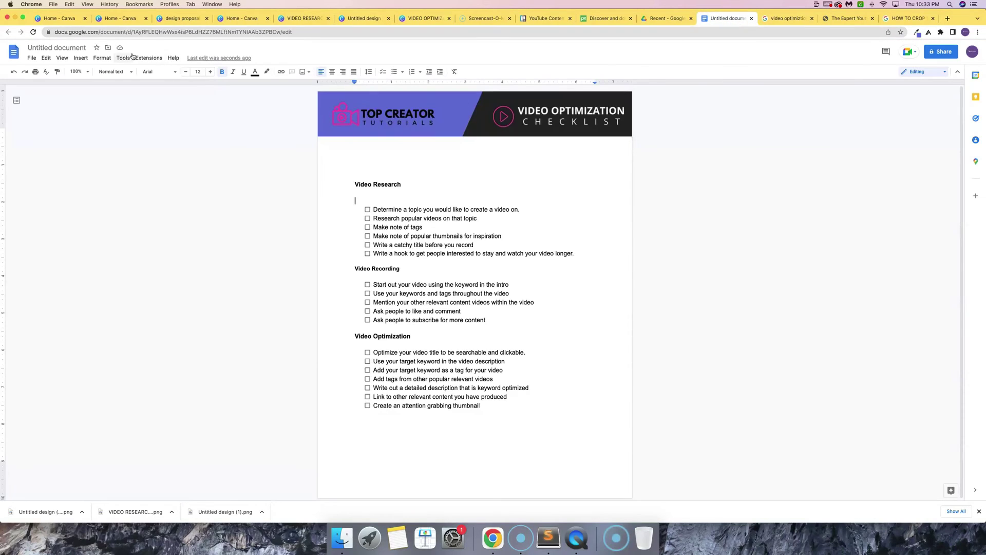
click(81, 57)
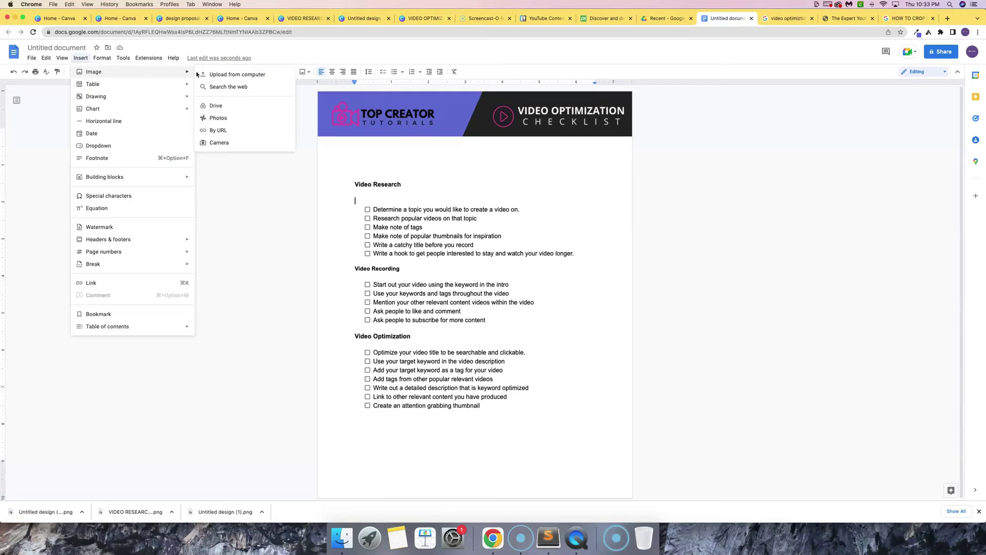
click(218, 77)
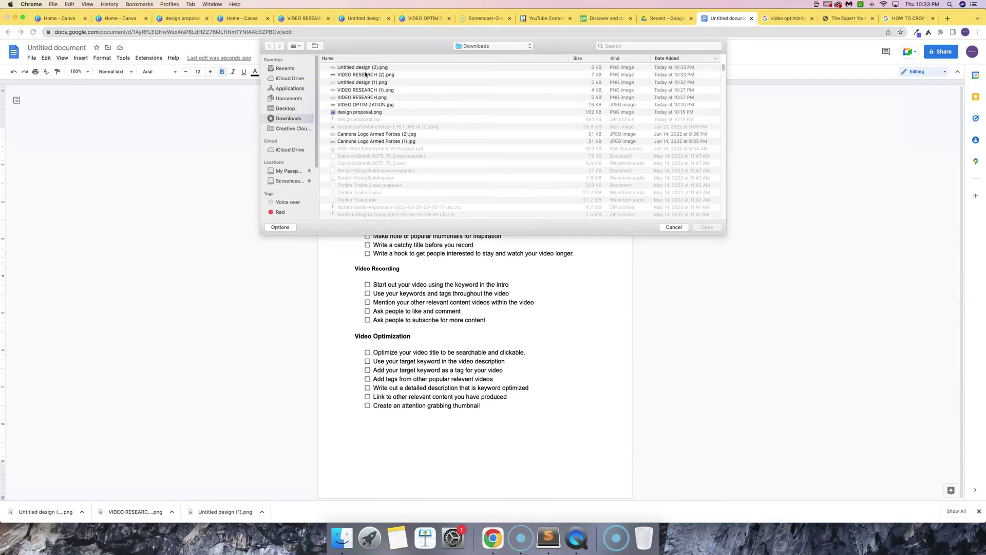
click(362, 67)
click(707, 227)
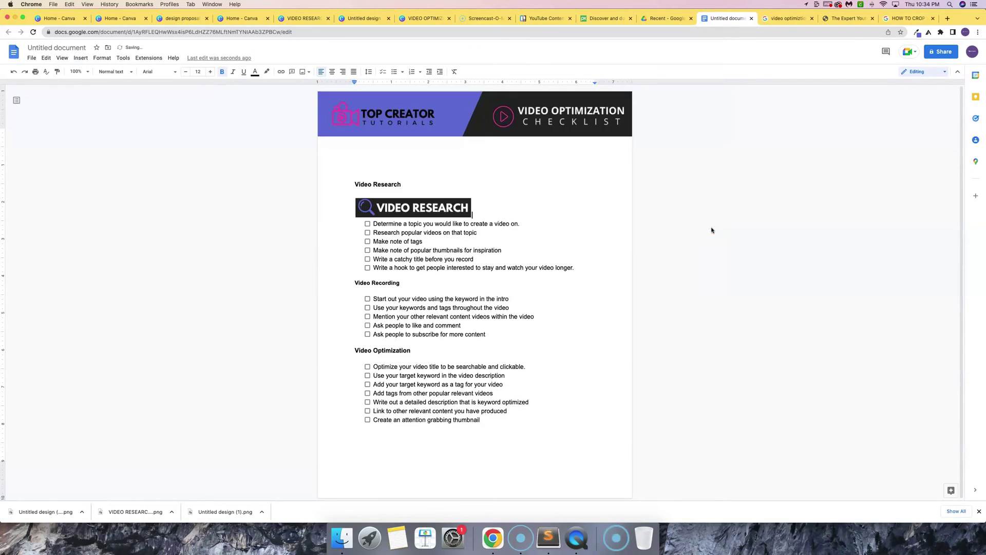
Step: Shrink the inserted VIDEO RESEARCH banner and add an empty line after it
click(425, 206)
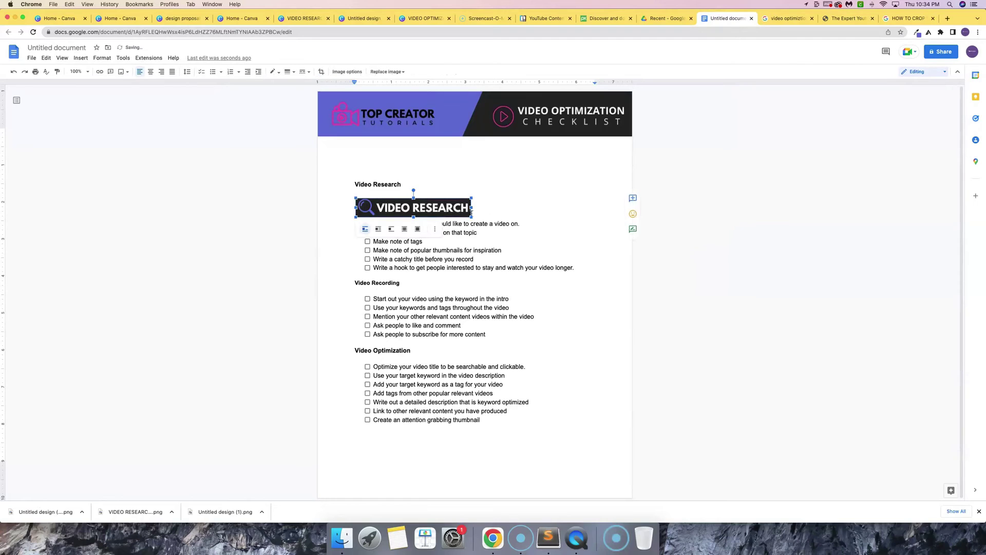
drag(471, 216, 439, 206)
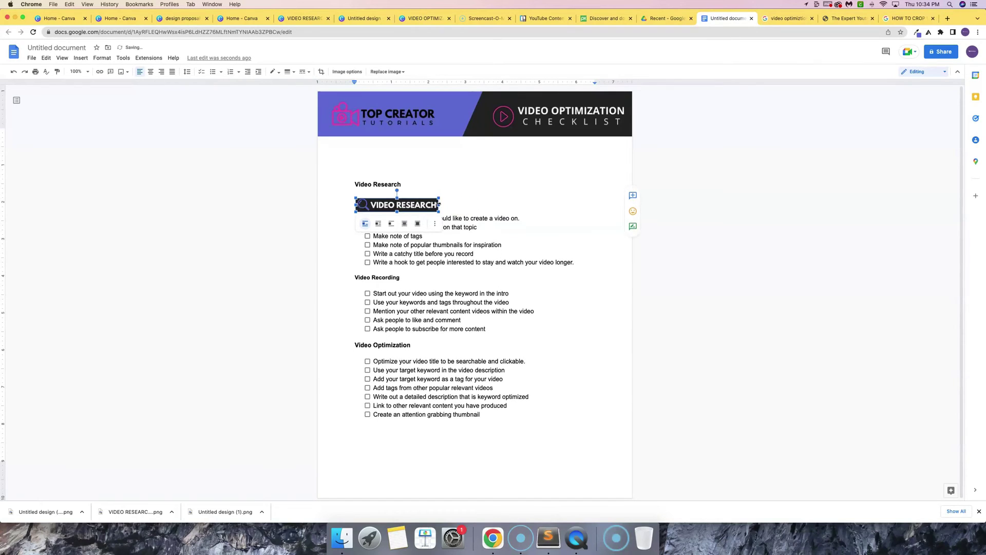
click(475, 207)
key(Return)
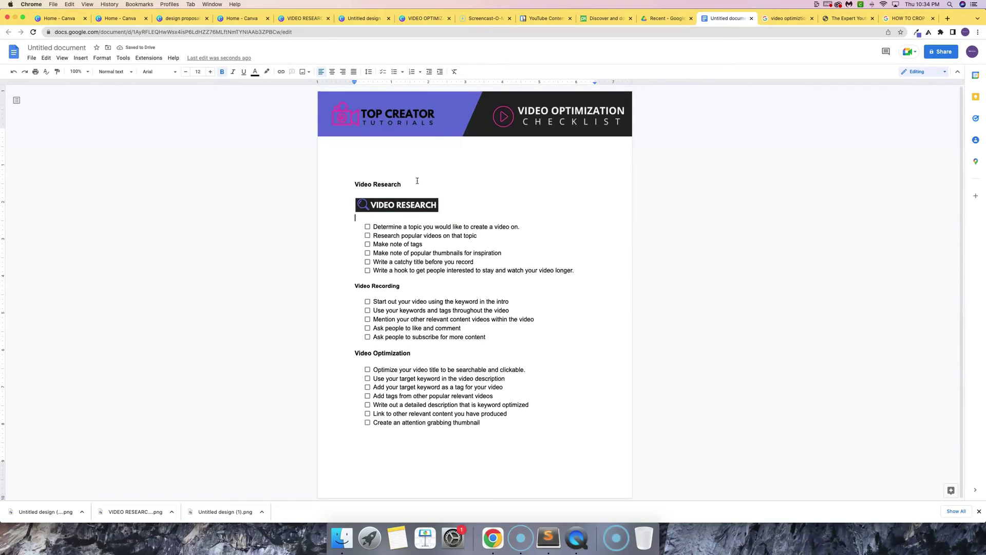
Step: Delete the plain Video Research heading above the banner and add an empty line below the Video Recording heading
drag(417, 181, 346, 181)
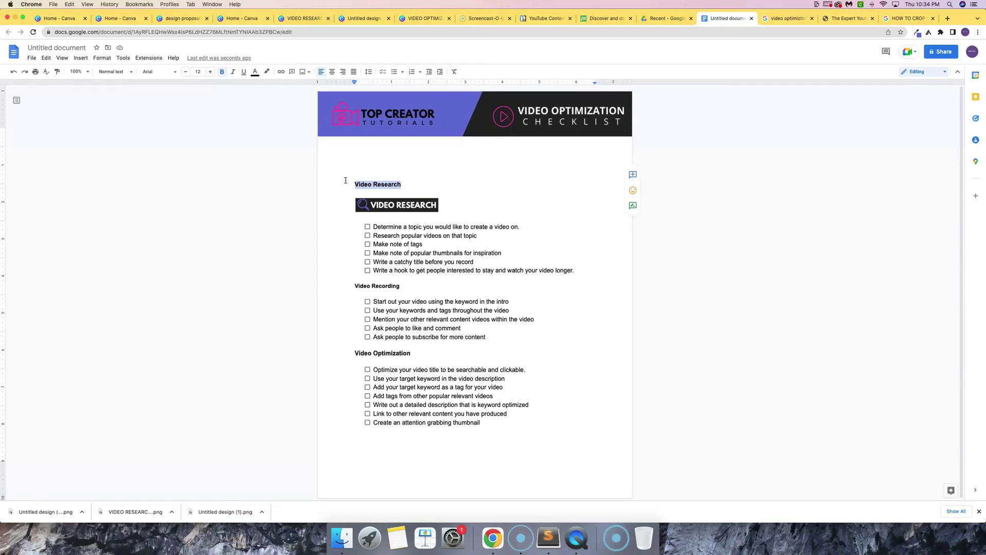
key(BackSpace)
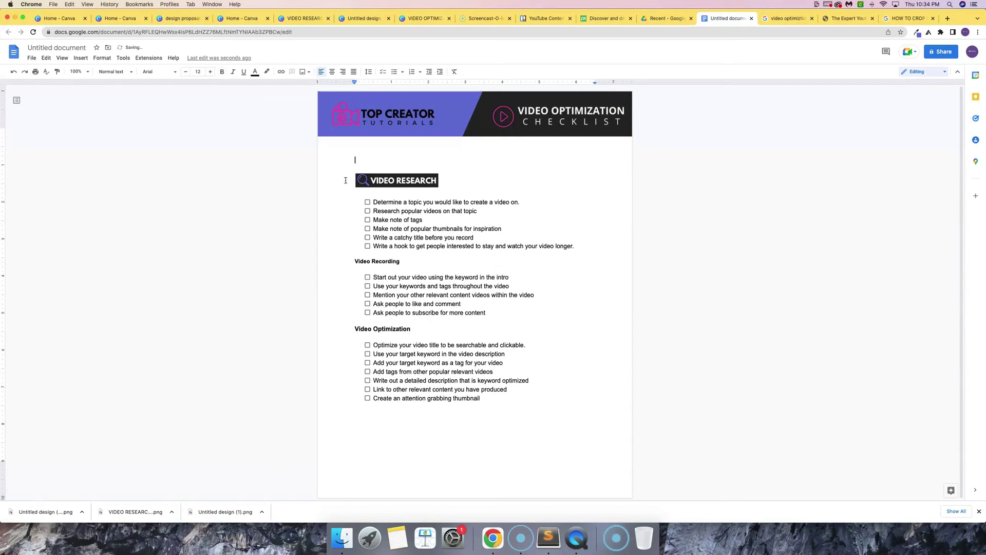
key(BackSpace)
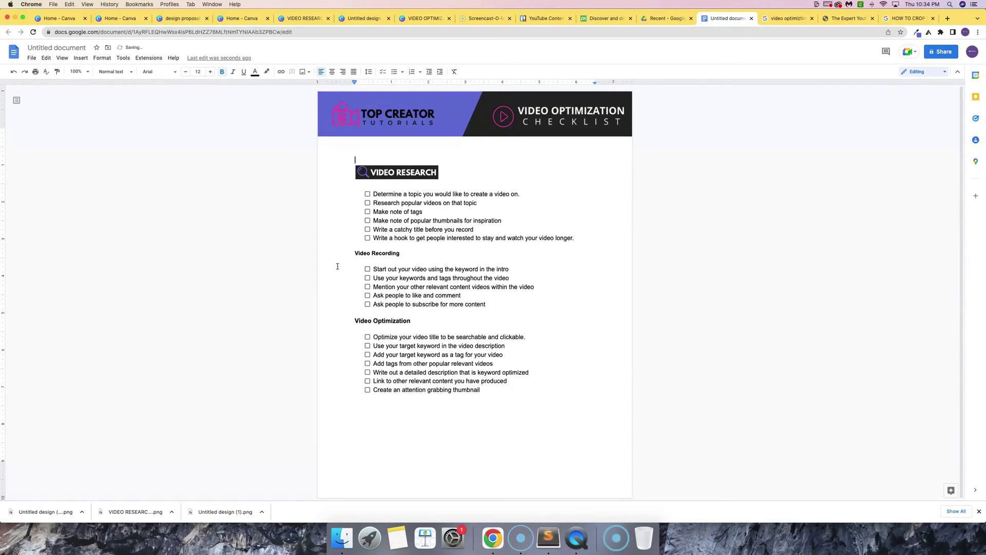
click(414, 255)
key(Return)
Step: In Canva, duplicate the VIDEO RESEARCH page, change the copy's text to VIDEO RECORDING and reduce its font size to fit
click(364, 19)
click(843, 216)
click(616, 331)
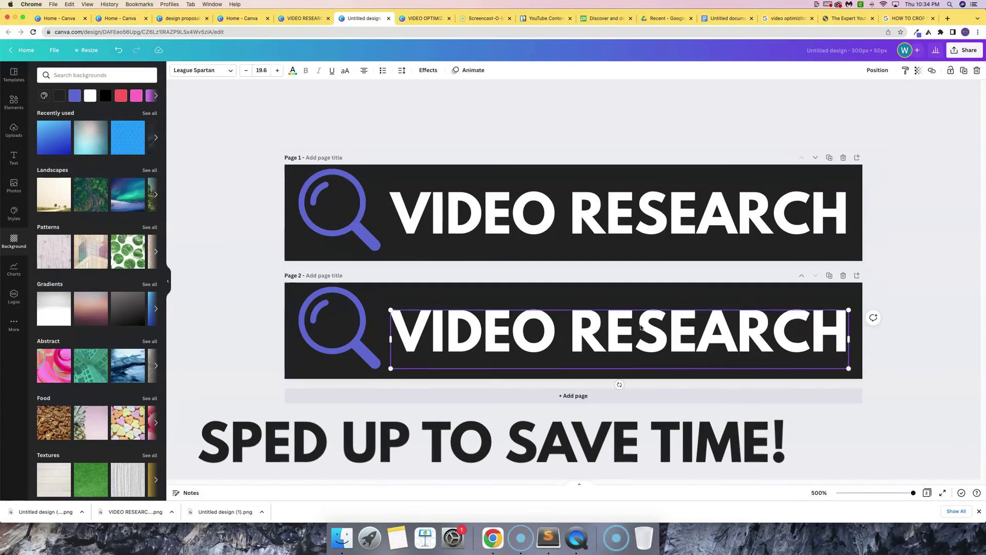
drag(849, 332, 608, 331)
text(ECORDING)
click(247, 71)
Step: Replace the second page's magnifying glass with a purple video camera graphic found by searching elements for "VIDEO ICON"
click(344, 329)
key(BackSpace)
click(97, 75)
text(VIDEO ICON)
key(Return)
click(14, 103)
drag(134, 181, 288, 299)
click(106, 109)
Step: Download the VIDEO RECORDING banner as a PNG
click(964, 51)
click(903, 195)
click(887, 241)
Step: In Google Docs, insert the VIDEO RECORDING banner below the Video Recording heading and resize it to match the VIDEO RESEARCH banner
click(728, 19)
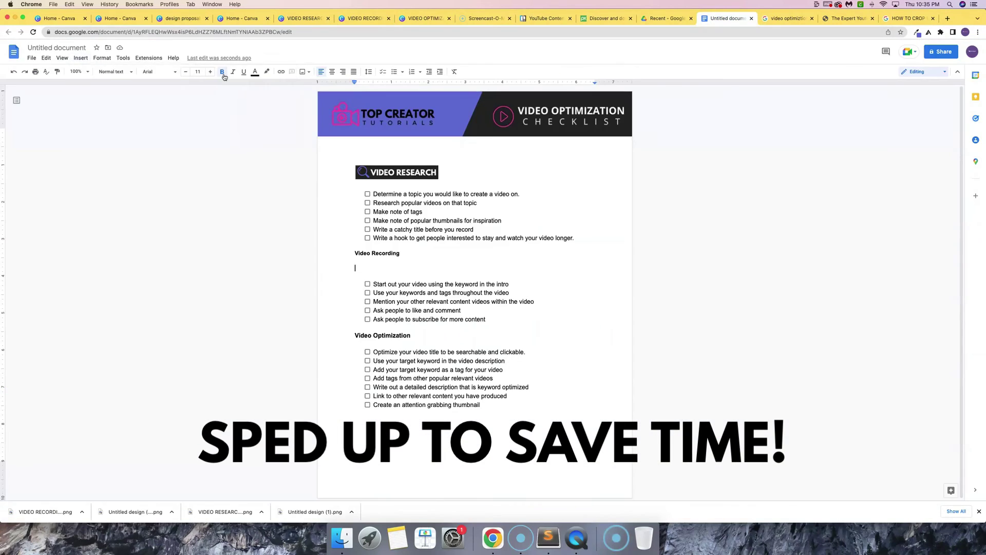
click(304, 72)
click(345, 86)
click(436, 276)
drag(472, 286, 442, 280)
click(504, 277)
click(406, 273)
click(403, 172)
Step: Delete the plain Video Recording heading and its line above the banner
drag(400, 253, 338, 253)
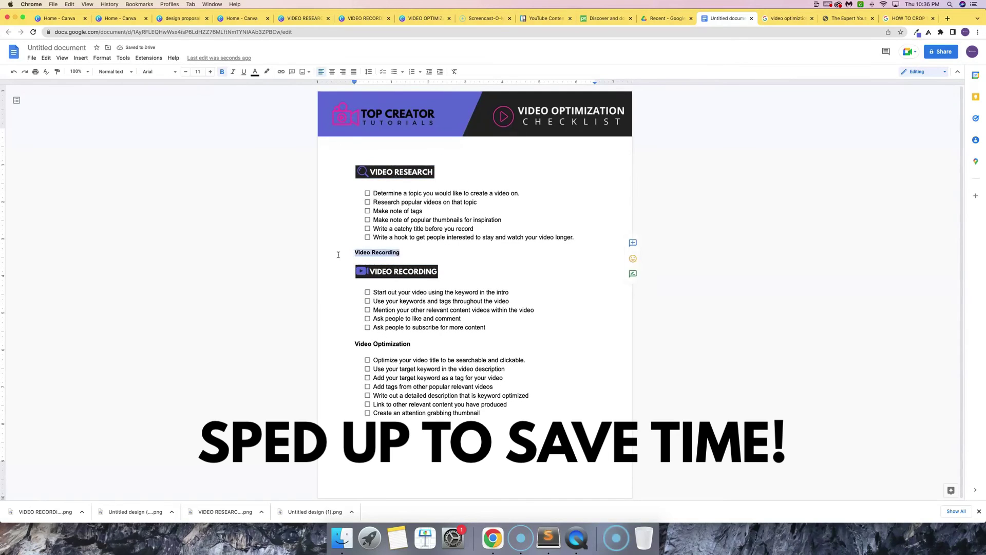
key(BackSpace)
key(BackSpace)
Step: In Canva, duplicate the VIDEO RECORDING page, change the copy's text to VIDEO OPTIMIZATION and reduce its font size to one line
click(365, 18)
click(830, 276)
drag(553, 390, 727, 390)
text(OPTIMIZATION)
key(super+a)
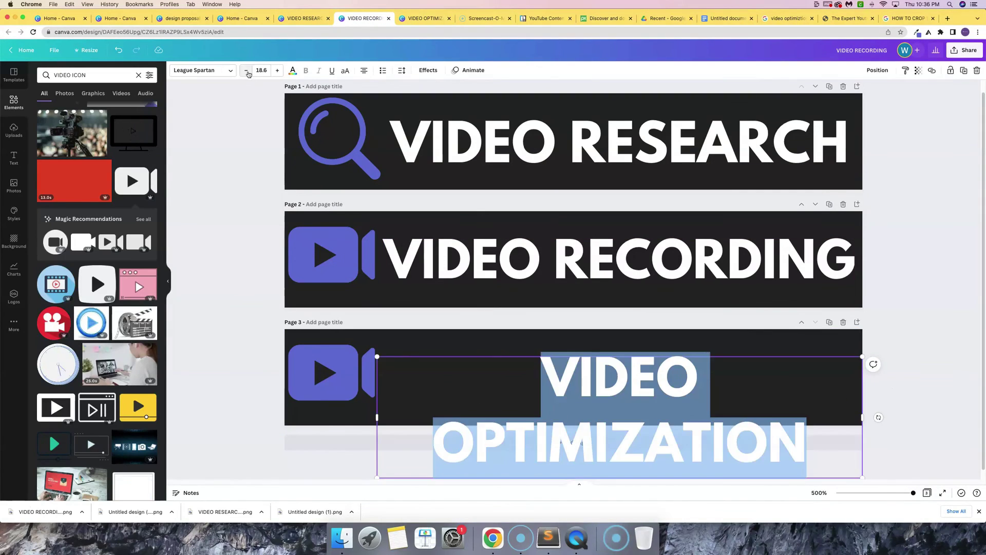
click(249, 71)
Step: Replace the third page's camera with the megaphone network graphic found by searching for "DIGITAL ICON" and color it purple
text(DIGITAL ICON)
key(Return)
click(96, 127)
click(176, 70)
Step: Download only the VIDEO OPTIMIZATION page as a PNG
click(965, 50)
click(903, 194)
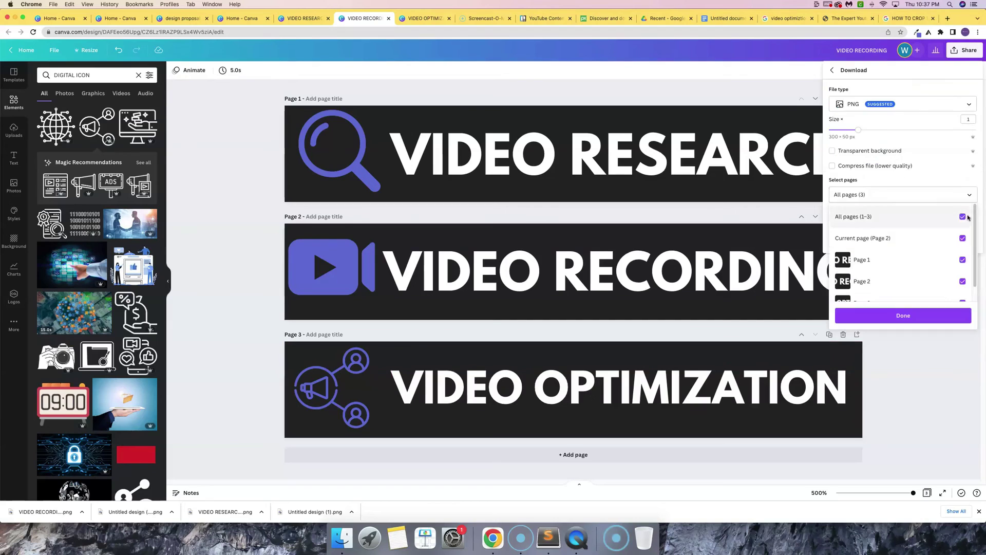
click(964, 215)
click(903, 315)
Step: In Google Docs, insert the VIDEO OPTIMIZATION banner below the Video Optimization heading and shrink it to match the other banners
click(728, 19)
click(430, 327)
key(Return)
click(80, 58)
click(231, 71)
click(718, 229)
click(411, 351)
drag(471, 361, 438, 355)
Step: Delete the plain Video Optimization heading and the empty line above the VIDEO RESEARCH banner
drag(411, 328, 355, 329)
key(BackSpace)
key(BackSpace)
click(392, 152)
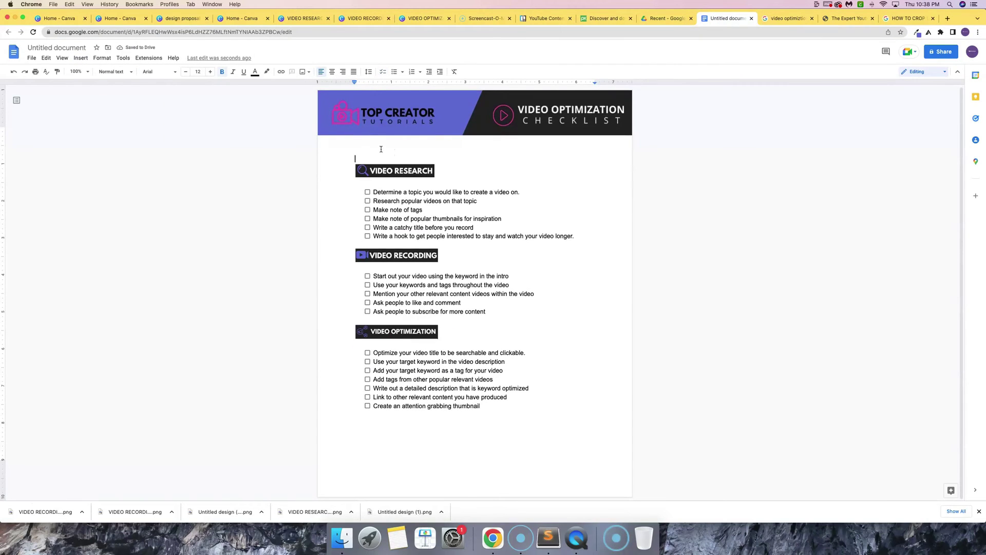
key(BackSpace)
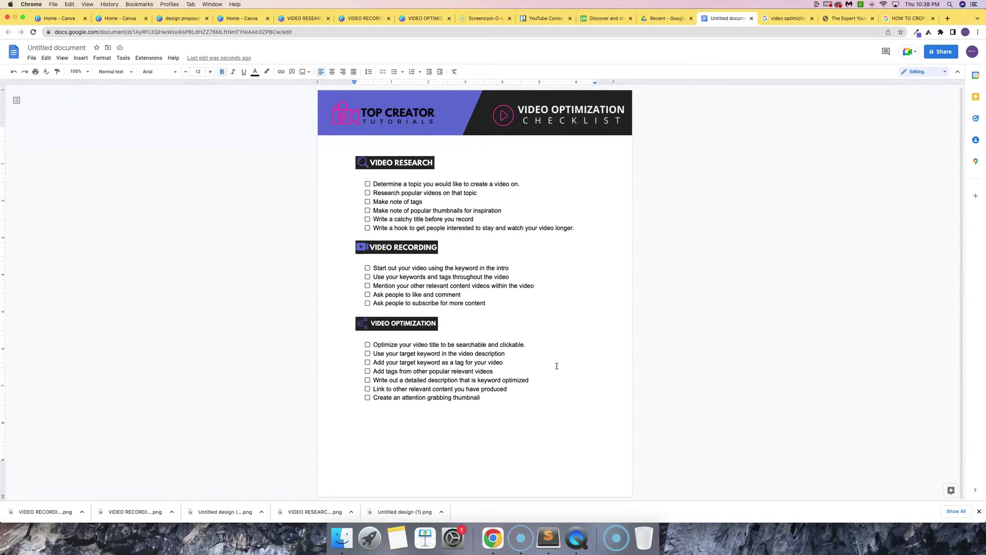
Step: Set the font size of the six VIDEO RESEARCH checklist items to 13
drag(572, 231, 373, 184)
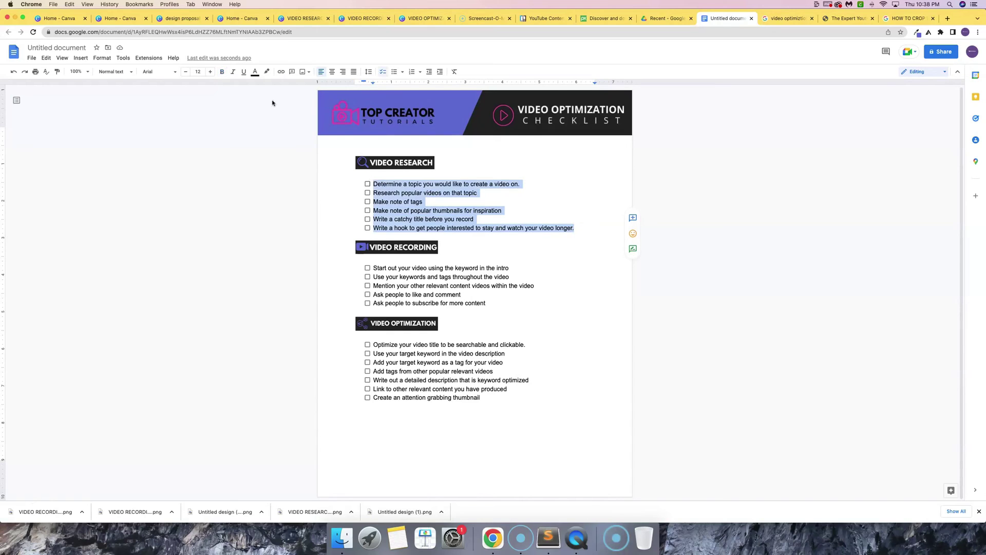
click(211, 72)
click(210, 72)
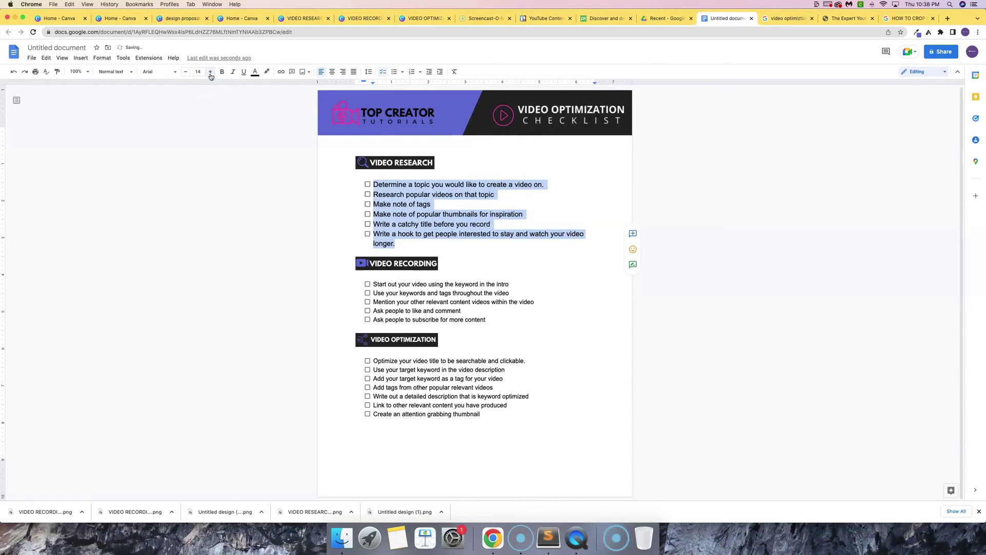
click(186, 72)
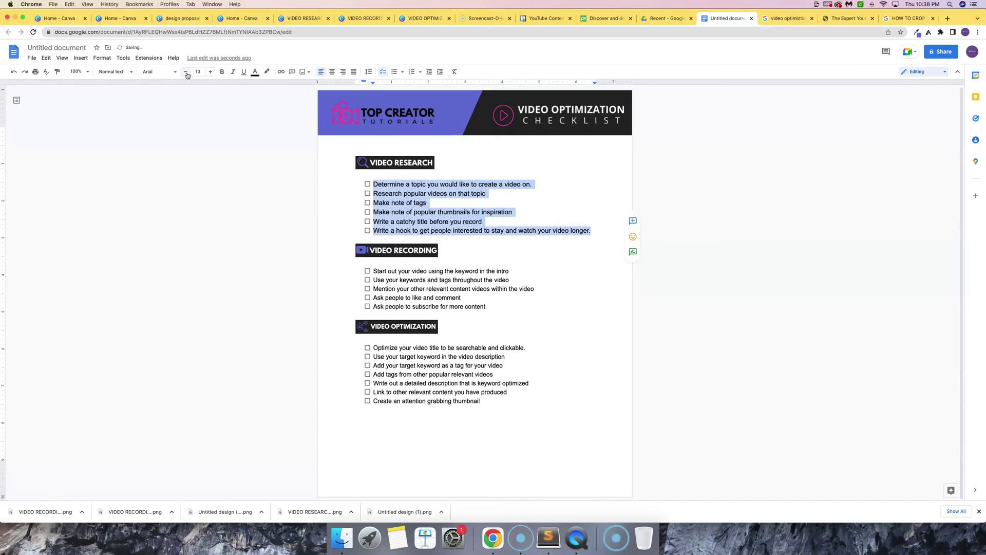
Step: Set the VIDEO RECORDING and VIDEO OPTIMIZATION checklist items to font size 13
drag(496, 307, 373, 270)
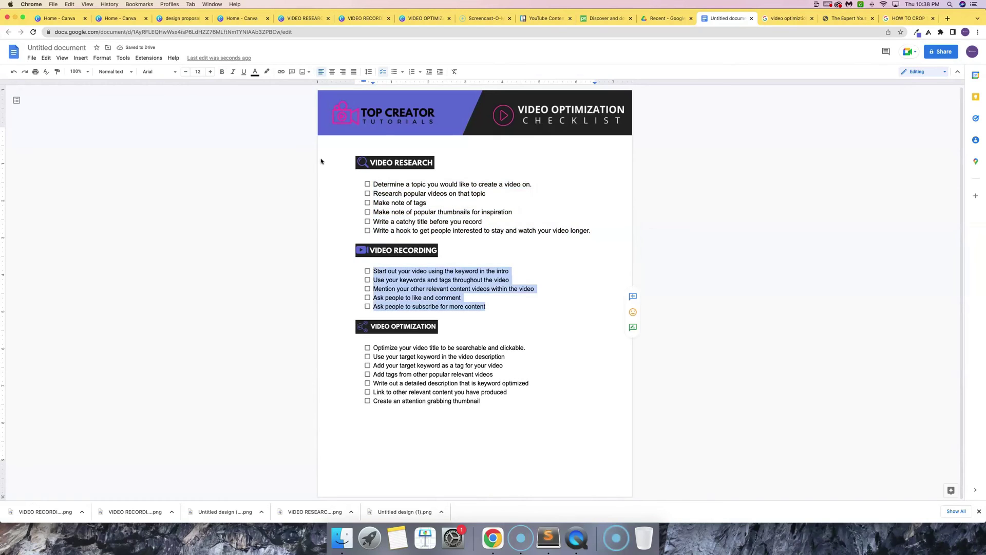
click(211, 72)
drag(489, 404, 372, 350)
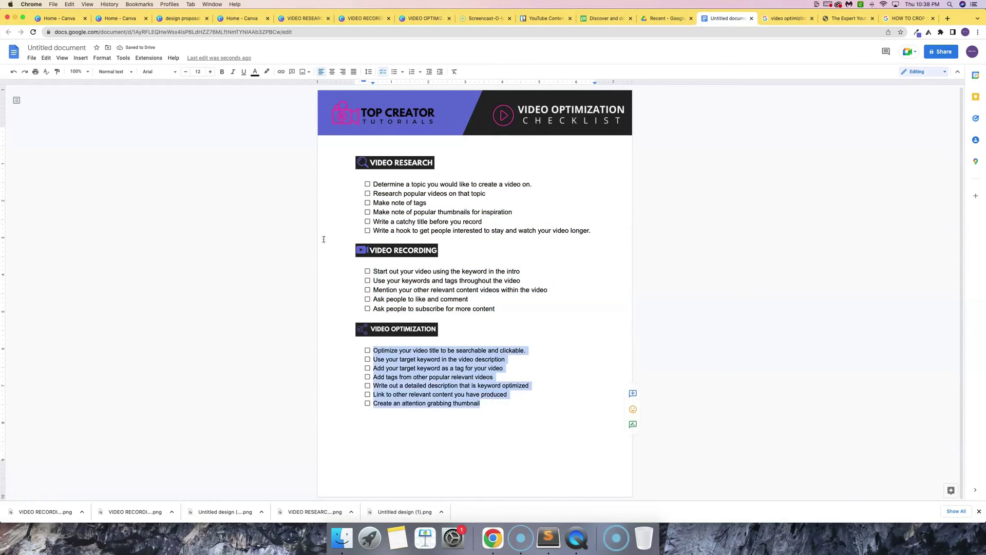
click(210, 72)
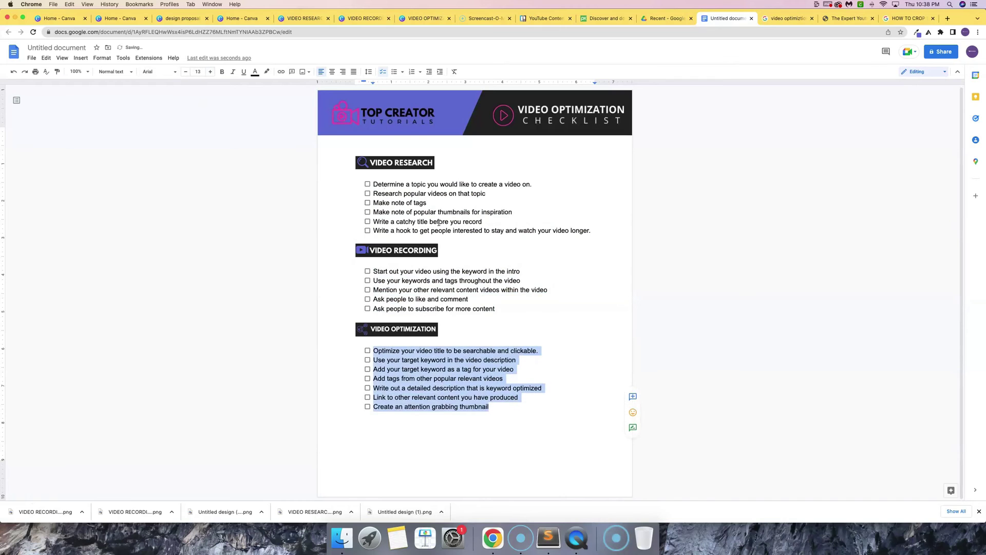
click(257, 291)
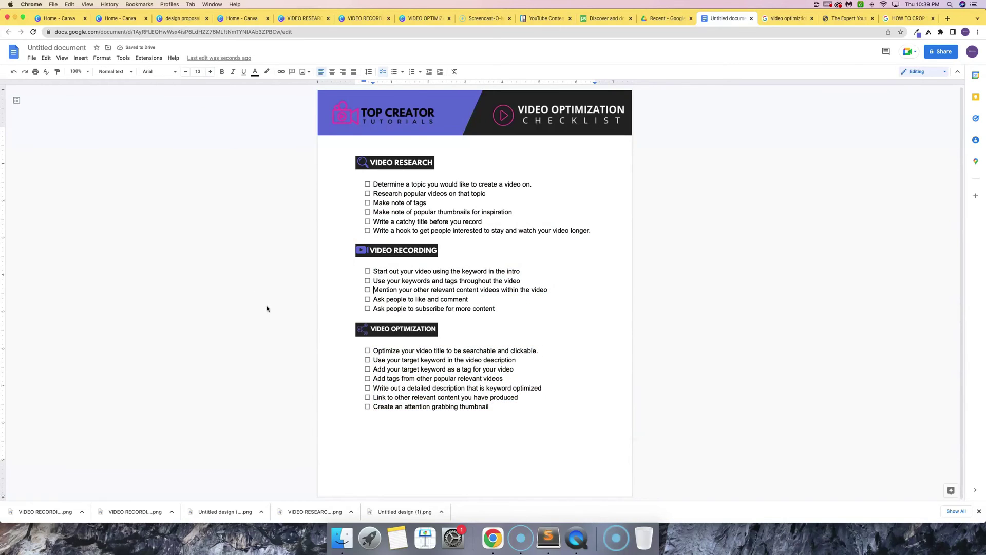
click(307, 20)
click(371, 21)
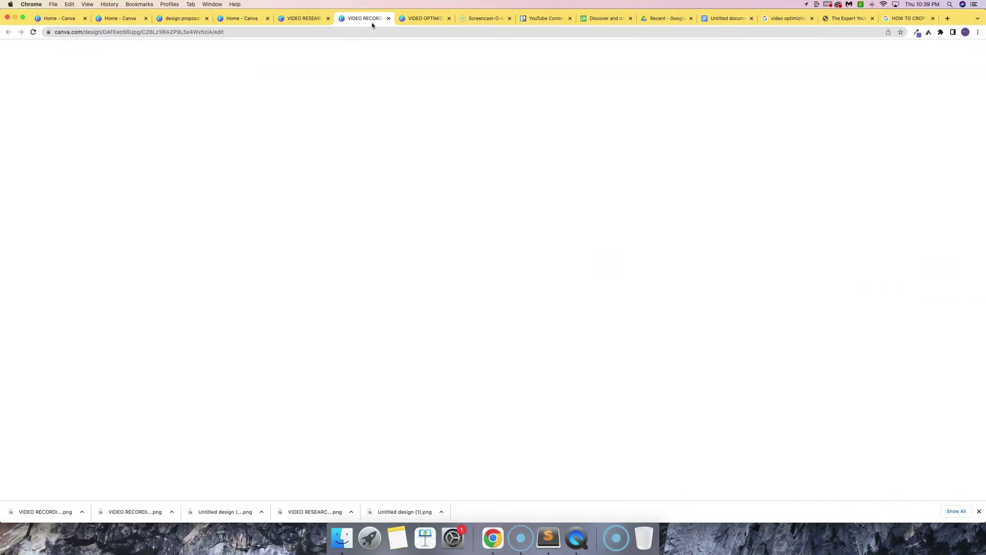
click(727, 18)
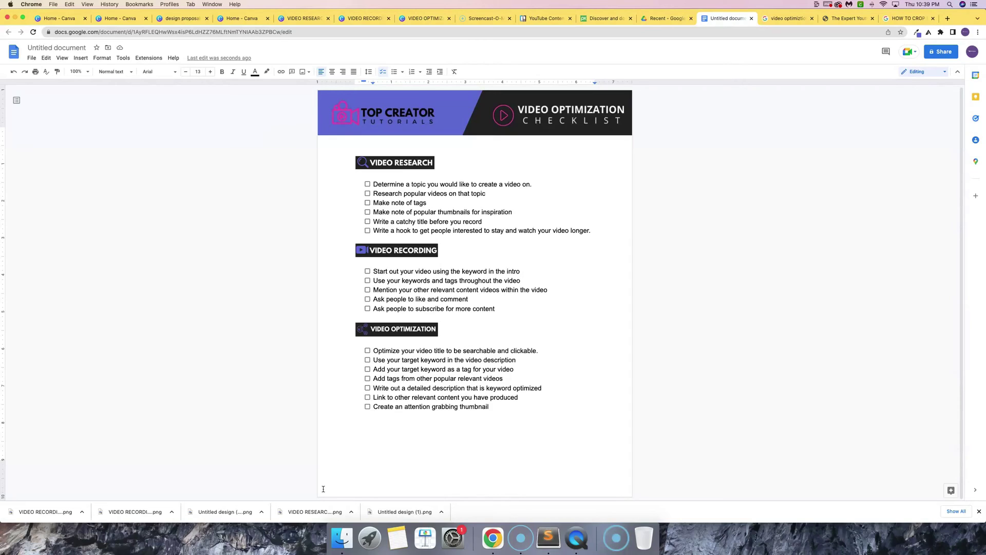
Step: Measure the empty strip across the bottom of the checklist page, and create a custom 820 × 40 px design in Canva
drag(318, 483, 632, 497)
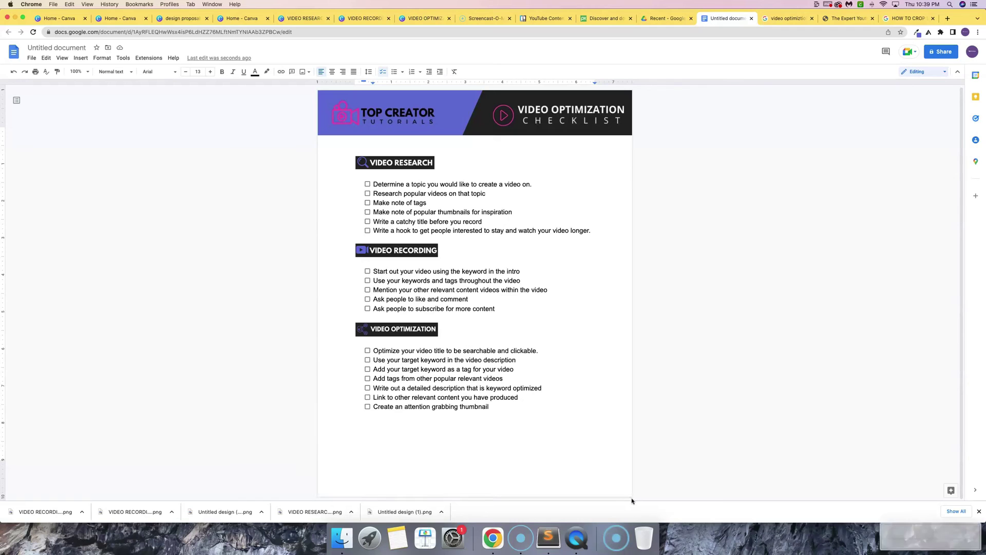
click(103, 19)
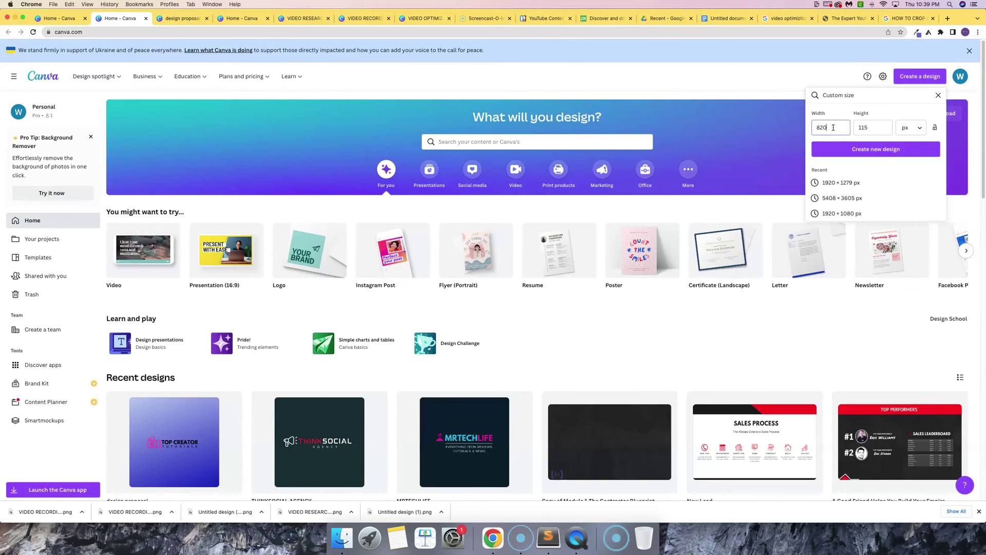
click(880, 128)
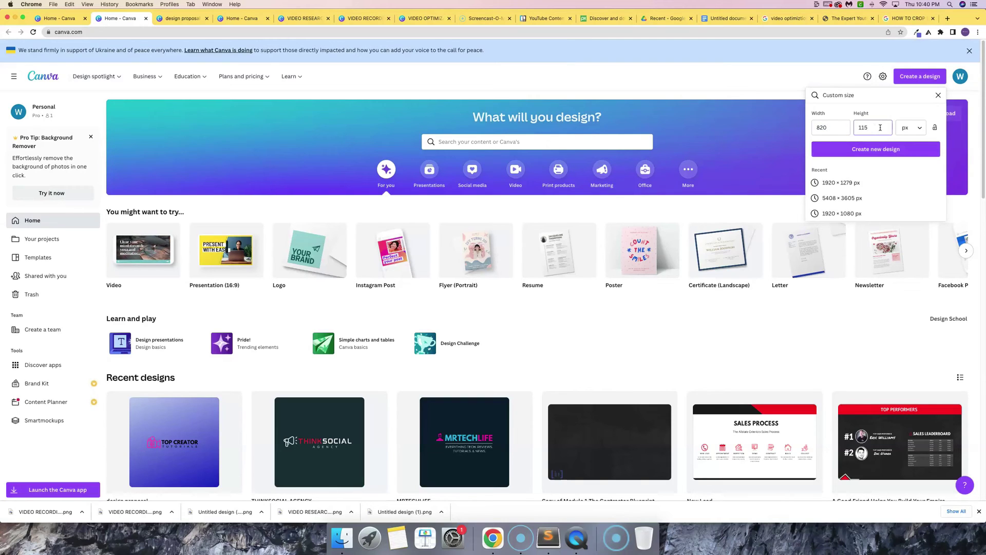
key(BackSpace)
key(BackSpace)
key(BackSpace)
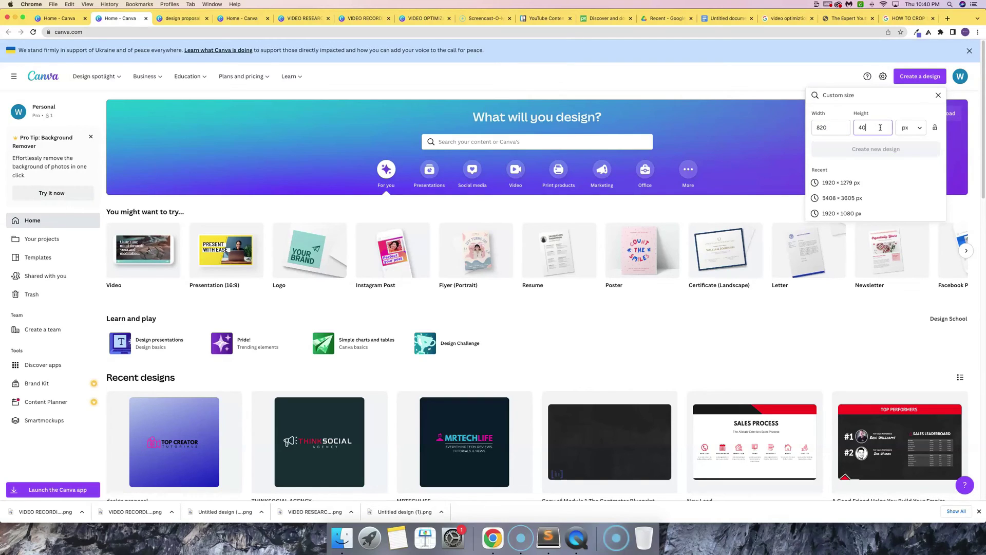
text(40)
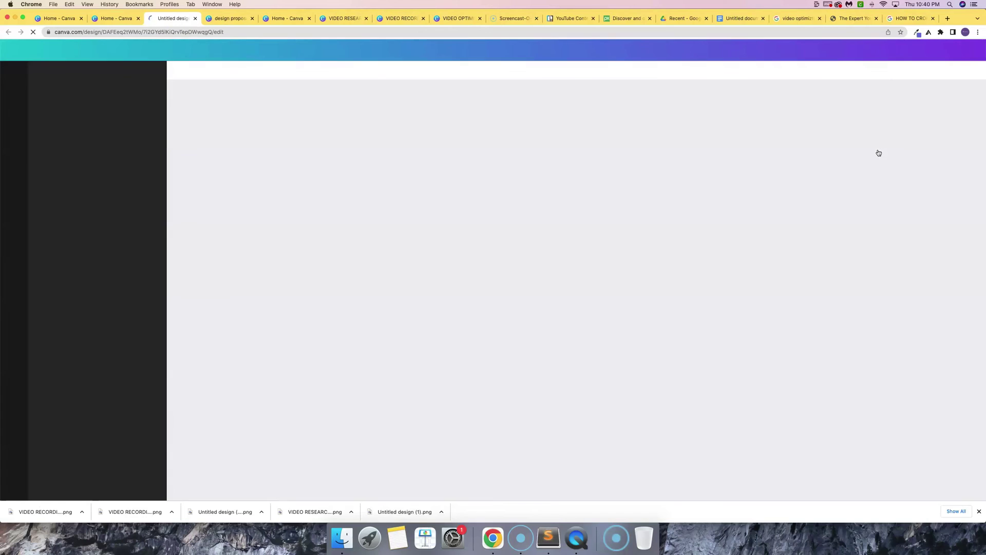
Step: Copy the purple hex code saved from the header design and apply it as the new 820 × 40 px design's background colour
click(398, 19)
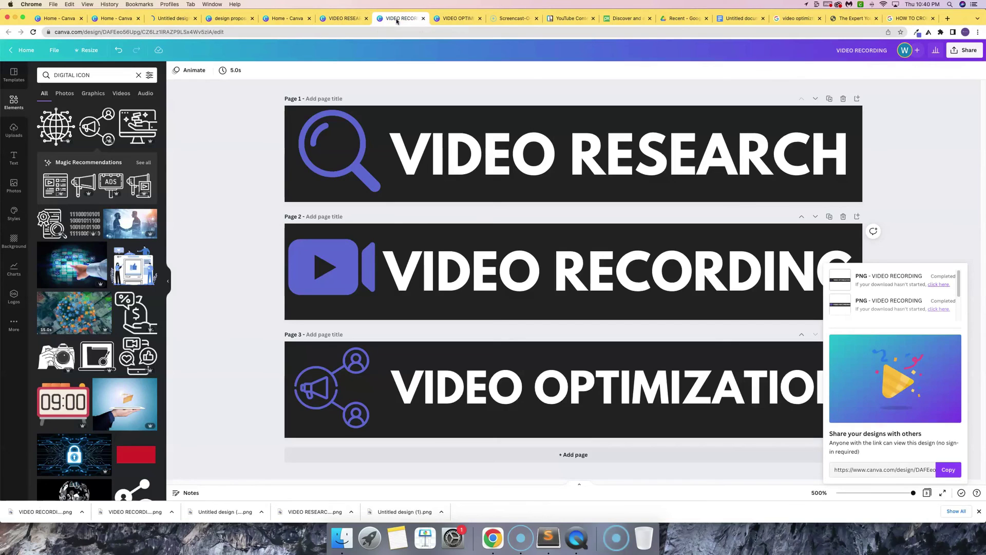
click(457, 19)
click(918, 32)
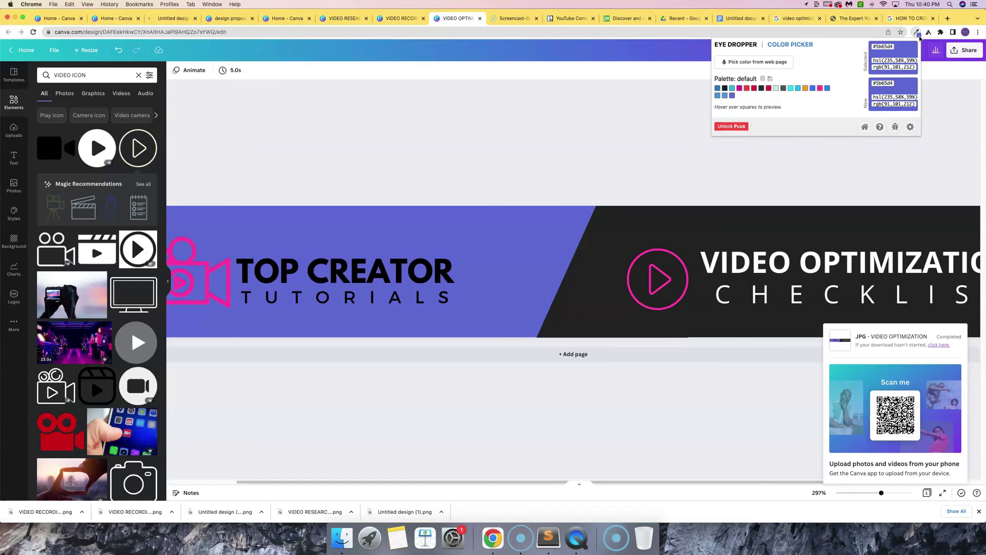
triple_click(886, 45)
click(174, 18)
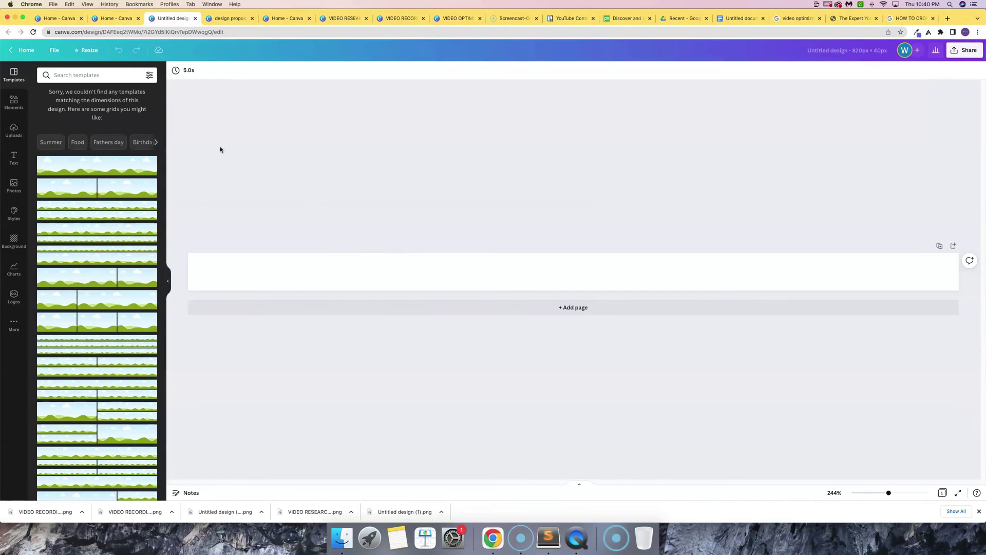
click(21, 241)
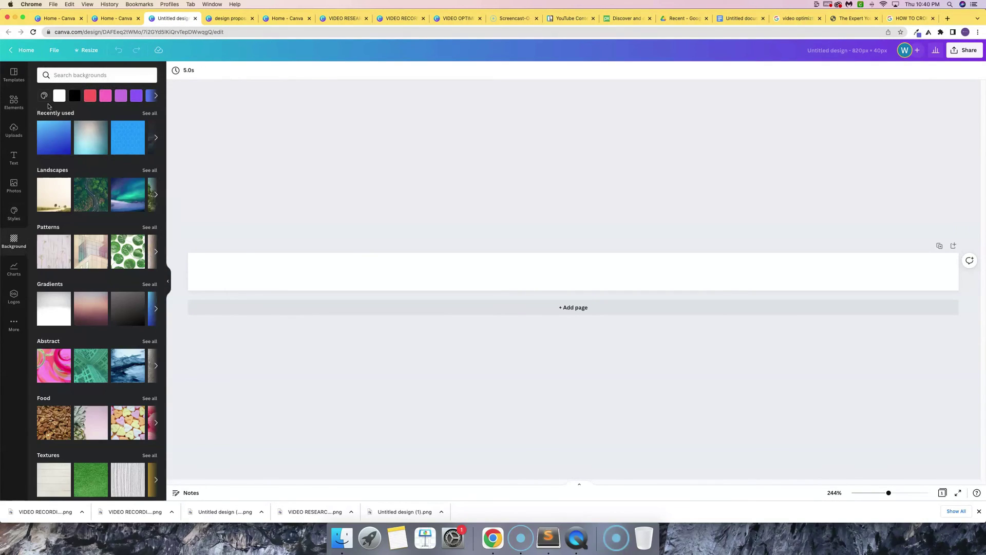
click(372, 191)
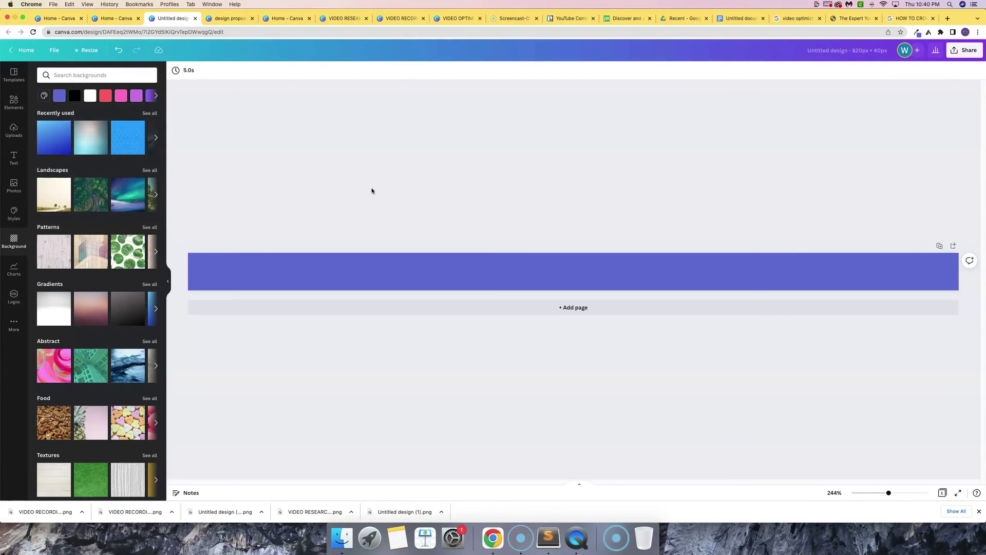
Step: Copy the TOP CREATOR TUTORIALS icon and text from the design proposal and paste them into the purple banner
click(224, 19)
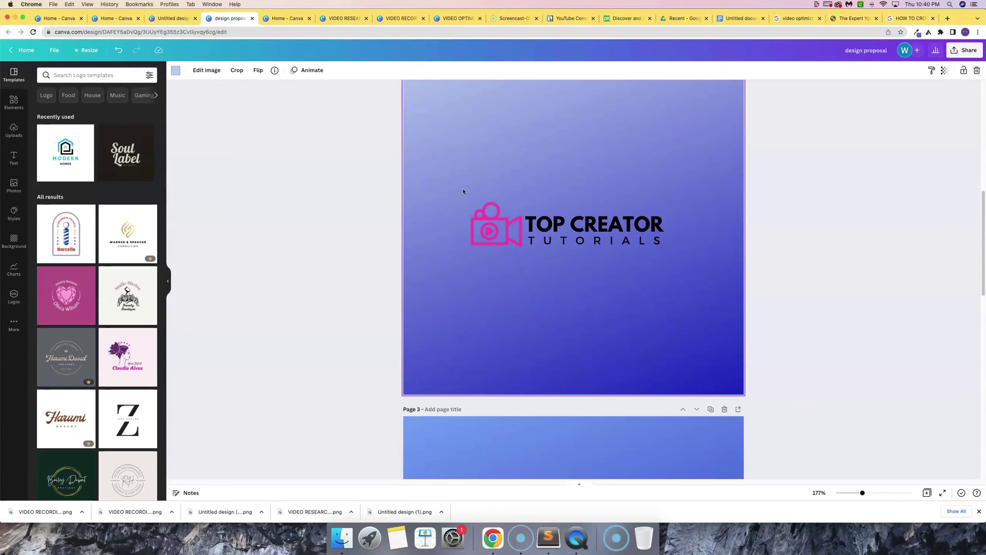
click(484, 218)
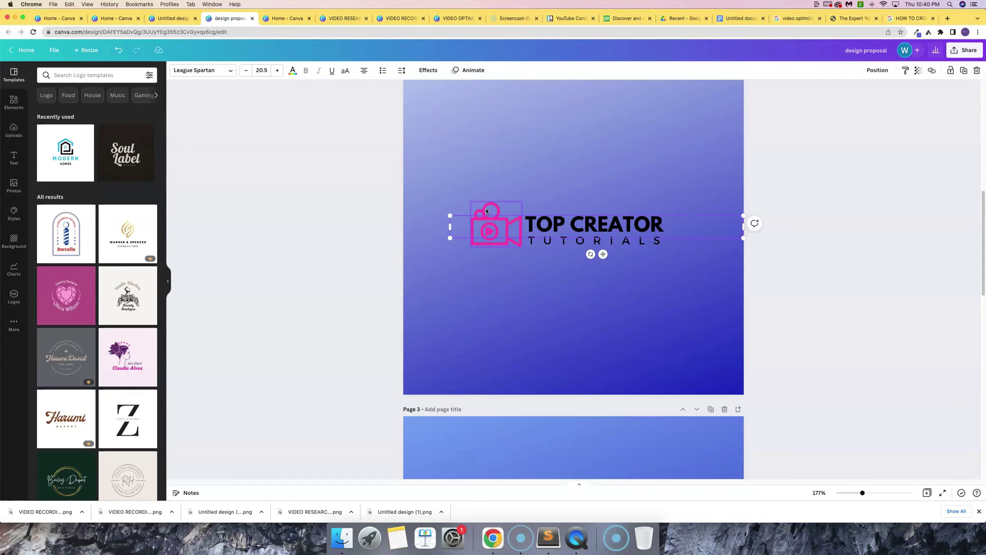
shift+click(487, 211)
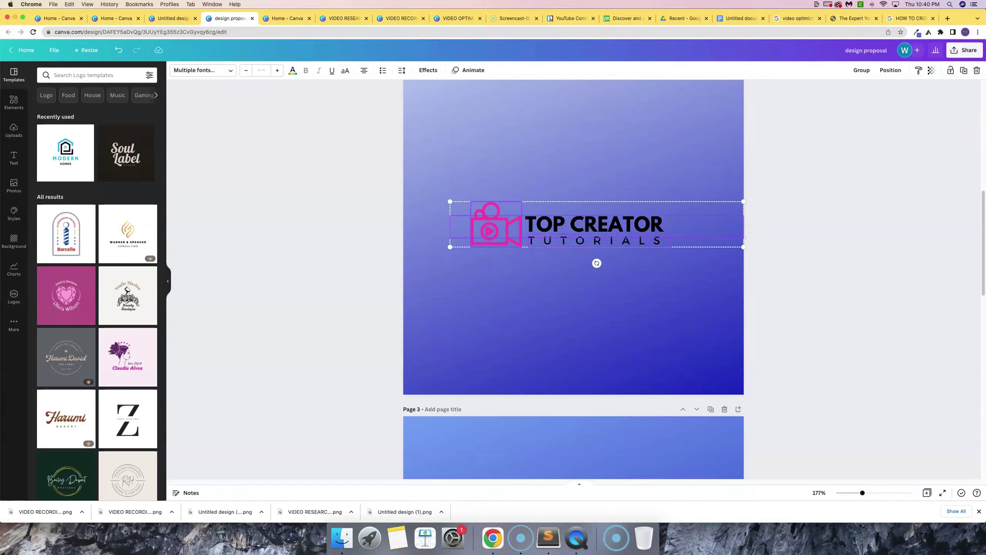
click(172, 19)
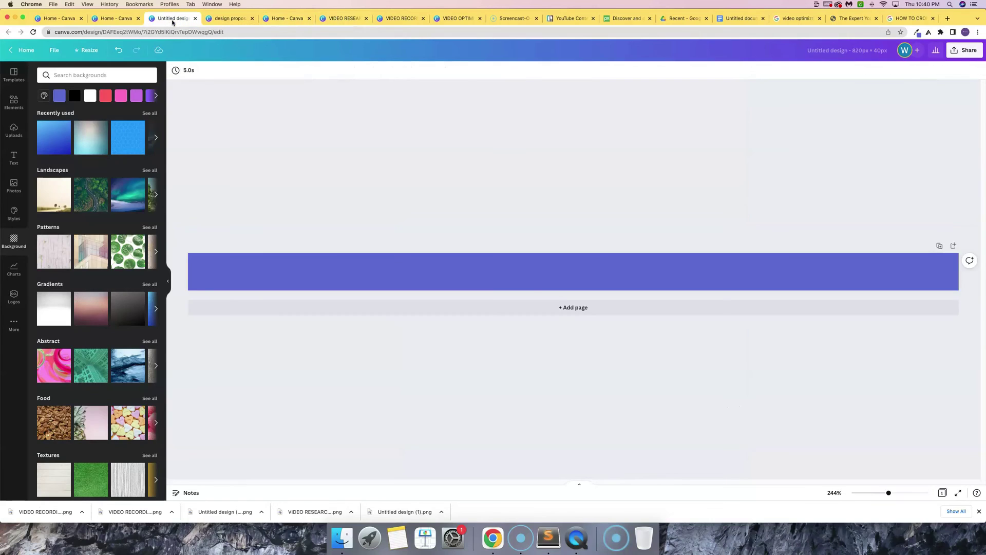
key(super+v)
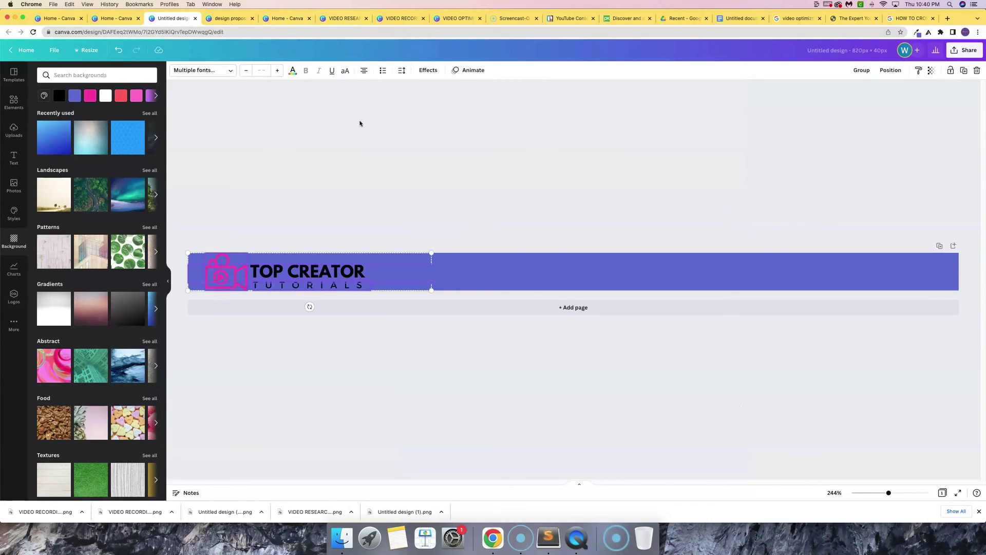
Step: Shrink the pasted logo to fit inside the purple banner and centre it vertically near the left end
drag(432, 289, 396, 270)
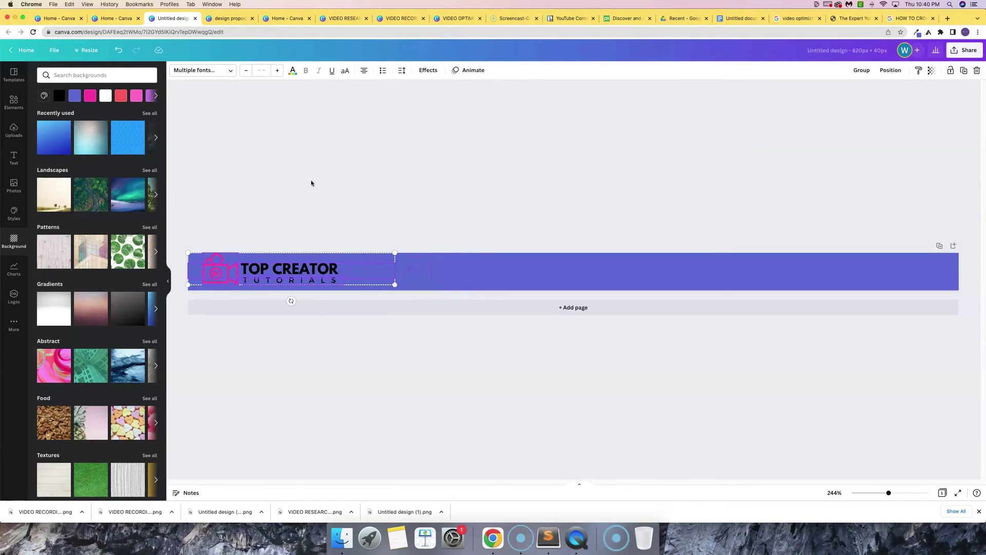
click(377, 152)
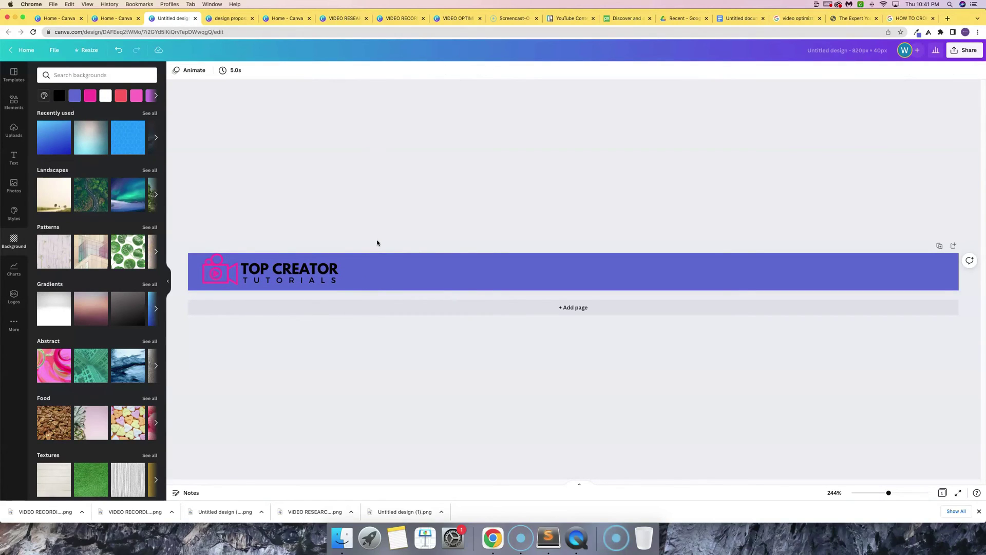
drag(306, 271, 306, 273)
click(297, 202)
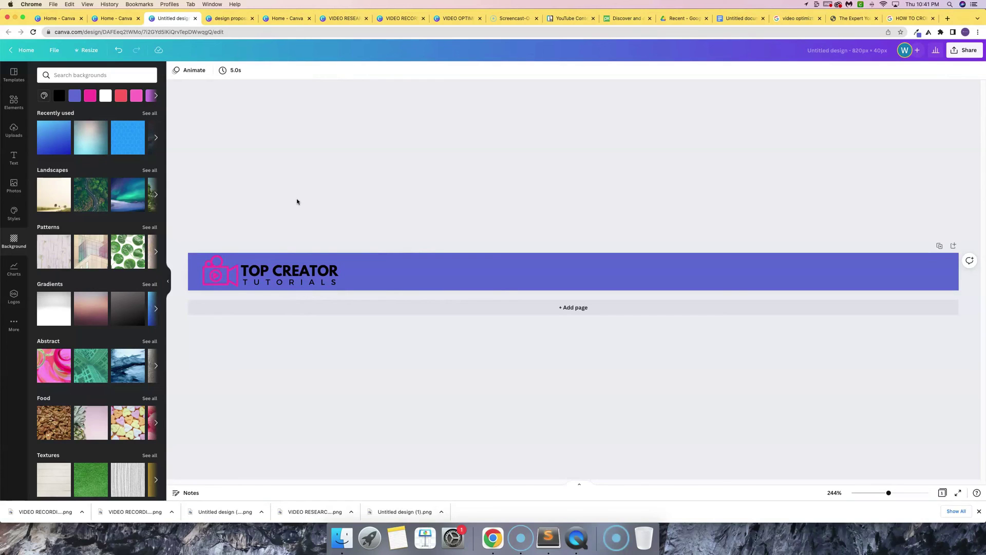
Step: Add a body text box reading FOR MORE VIS to the banner and make it bold at font size 12
click(14, 157)
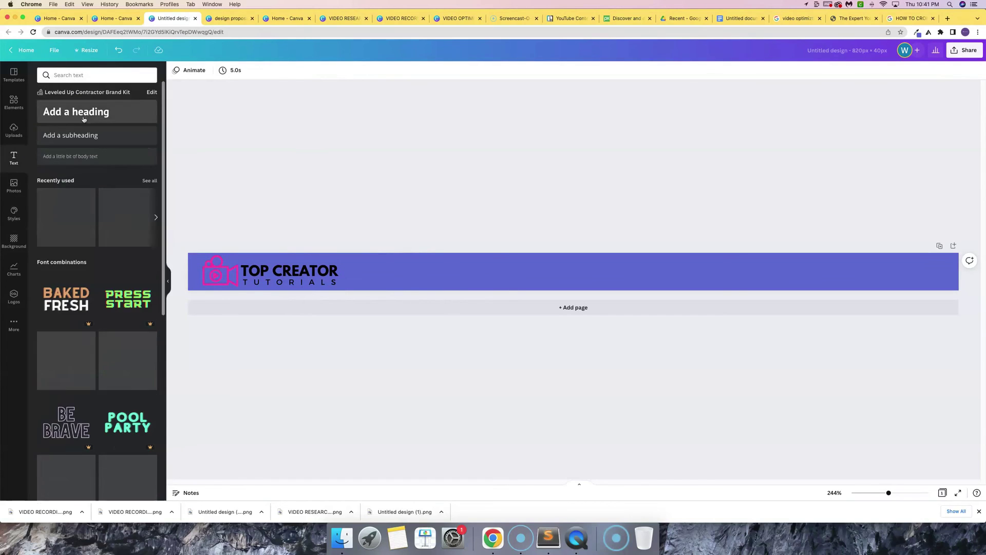
click(87, 157)
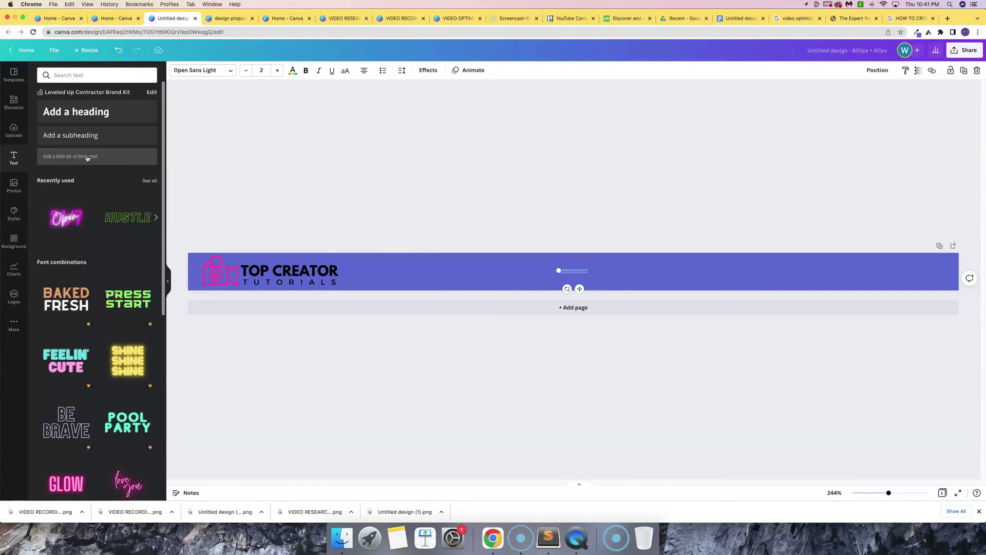
key(BackSpace)
text(www.)
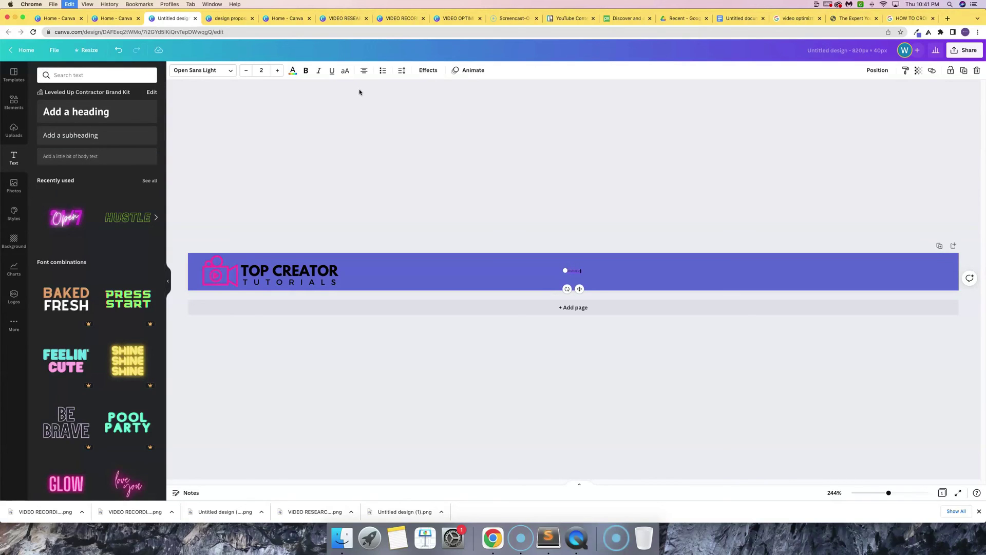
click(278, 70)
click(278, 71)
click(278, 71)
click(277, 71)
click(277, 70)
click(277, 71)
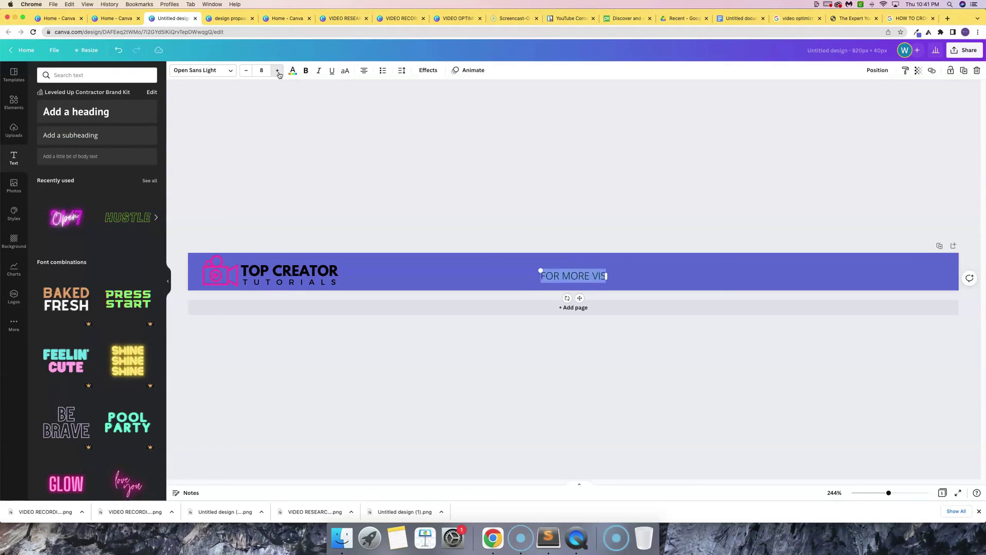
click(277, 70)
click(277, 70)
click(277, 70)
click(277, 71)
click(306, 71)
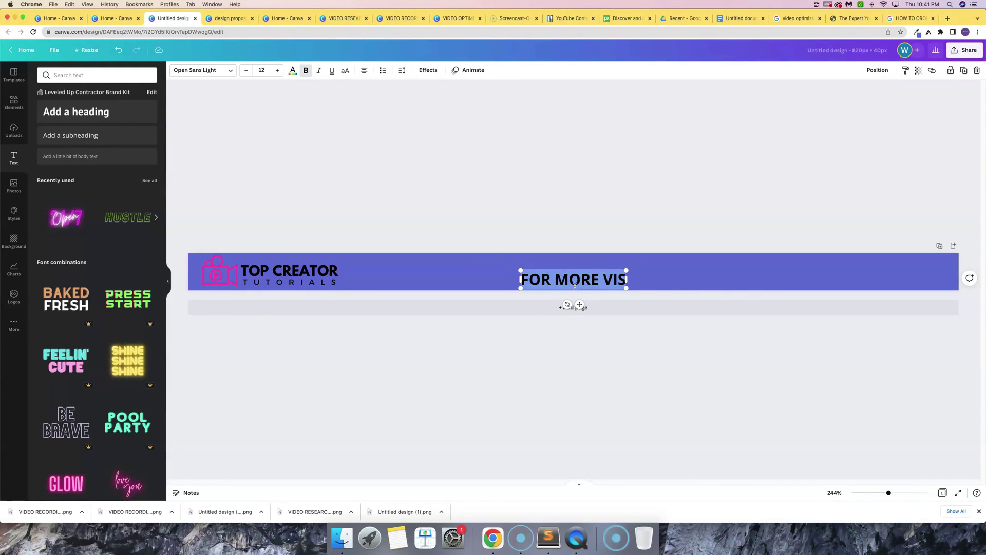
Step: Retype the banner text as FOR MORE VISIT TOPCREATORTUTORIALS.COM and place it at the right end of the banner
key(BackSpace)
key(BackSpace)
key(BackSpace)
key(BackSpace)
key(BackSpace)
key(BackSpace)
key(BackSpace)
key(BackSpace)
key(BackSpace)
key(BackSpace)
key(BackSpace)
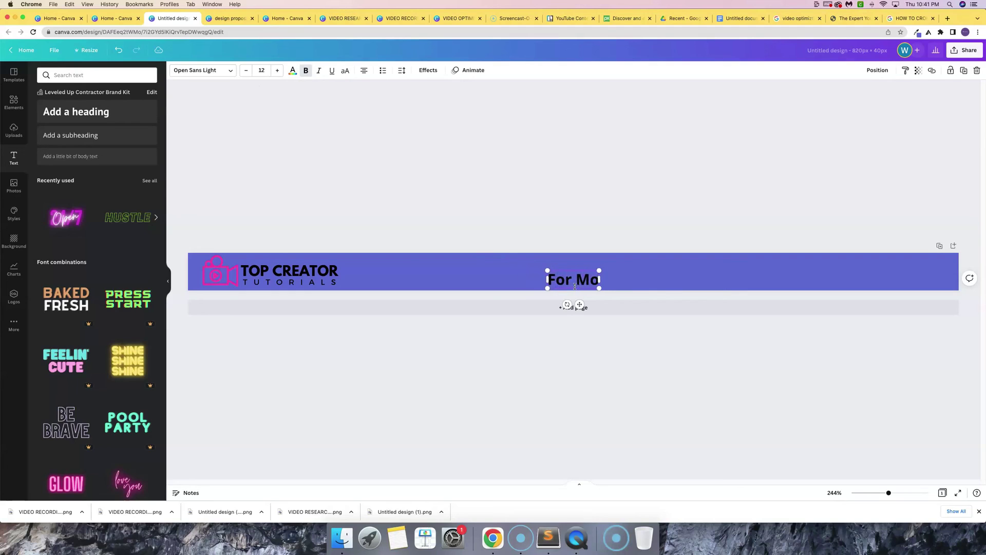
text(OR M)
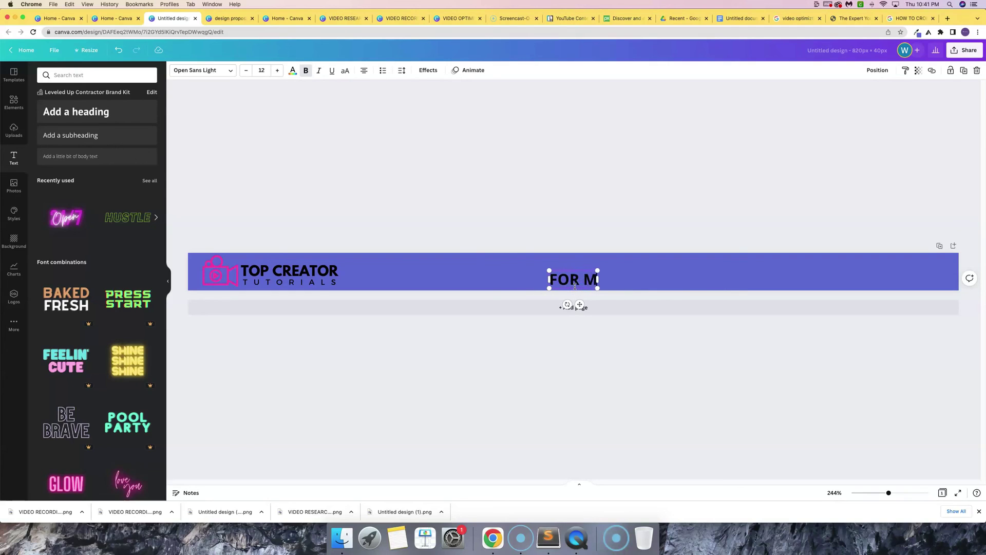
text(ORE VISIT)
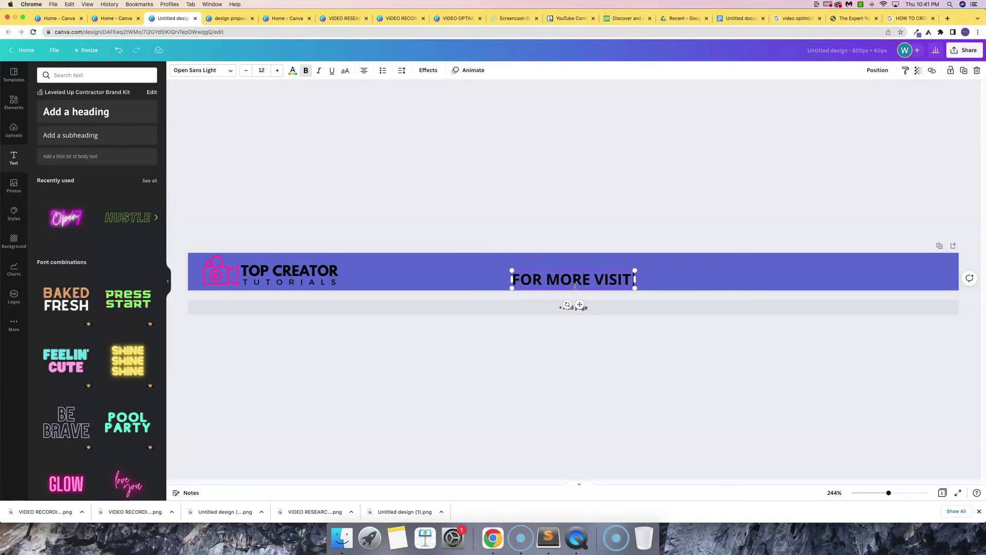
text( TOPCRE)
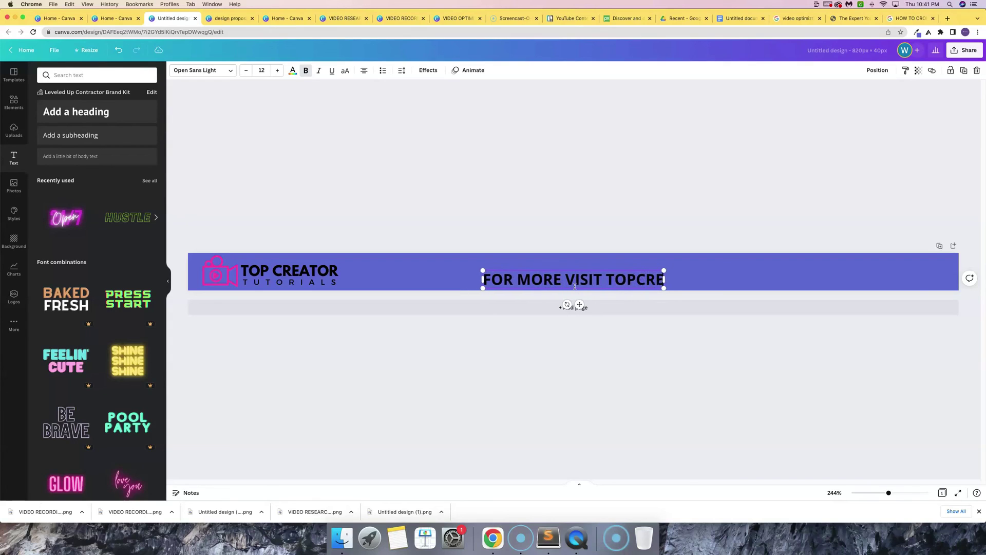
text(ATORTUTORIALS)
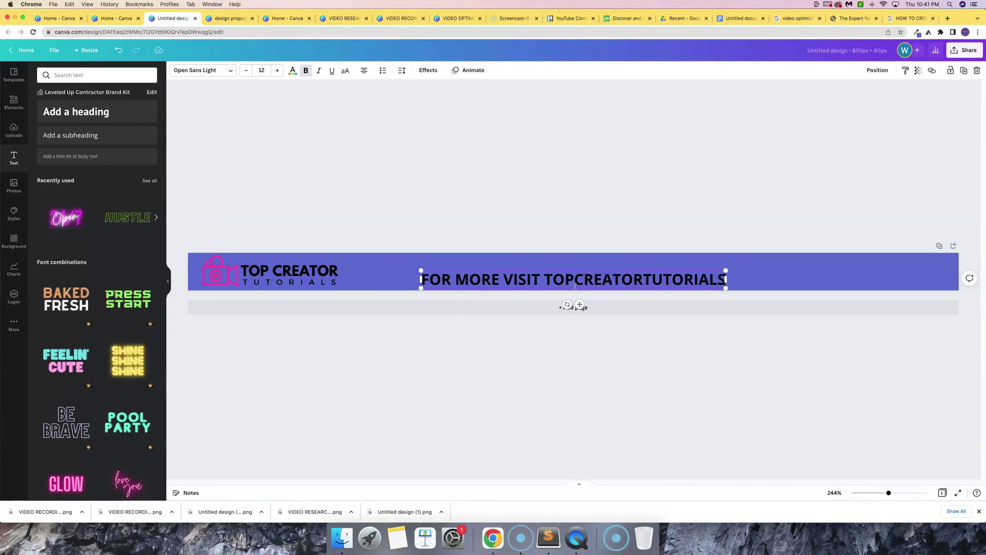
text(.COM)
click(615, 213)
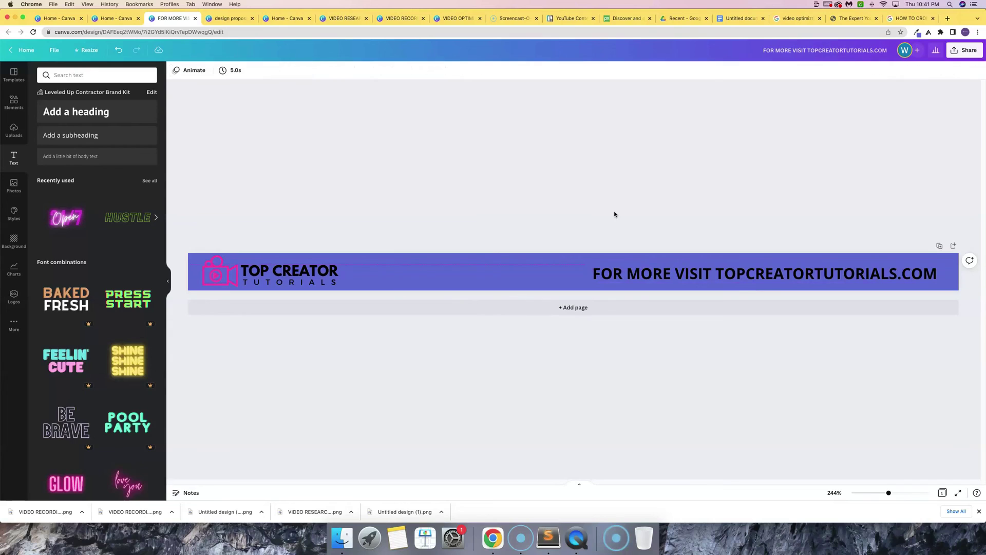
Step: Download the finished banner as a JPG file
click(965, 50)
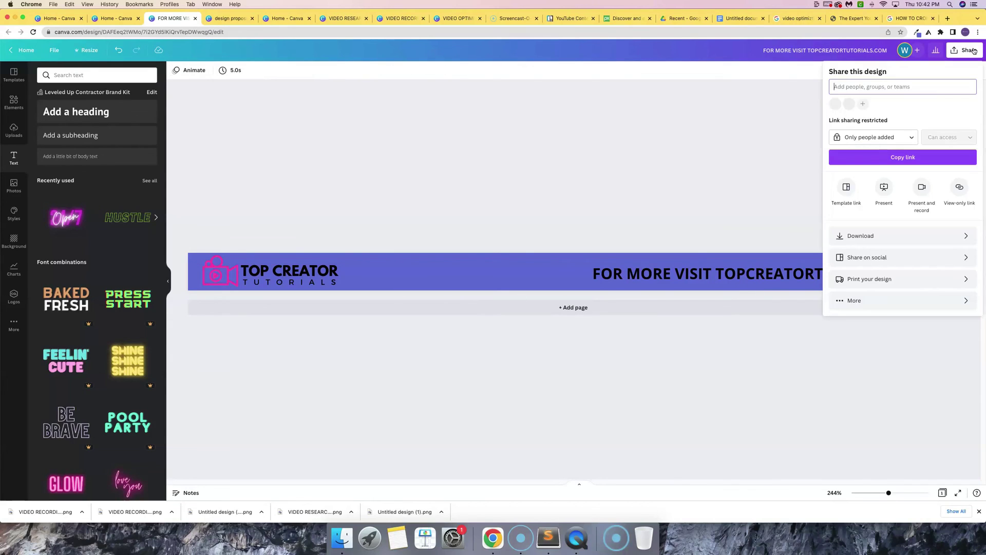
click(877, 235)
click(899, 104)
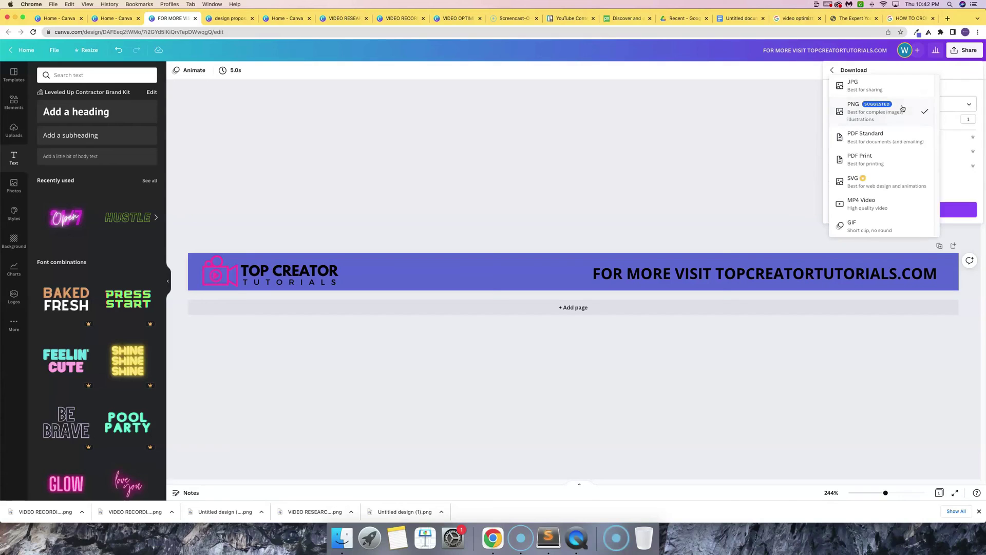
click(855, 83)
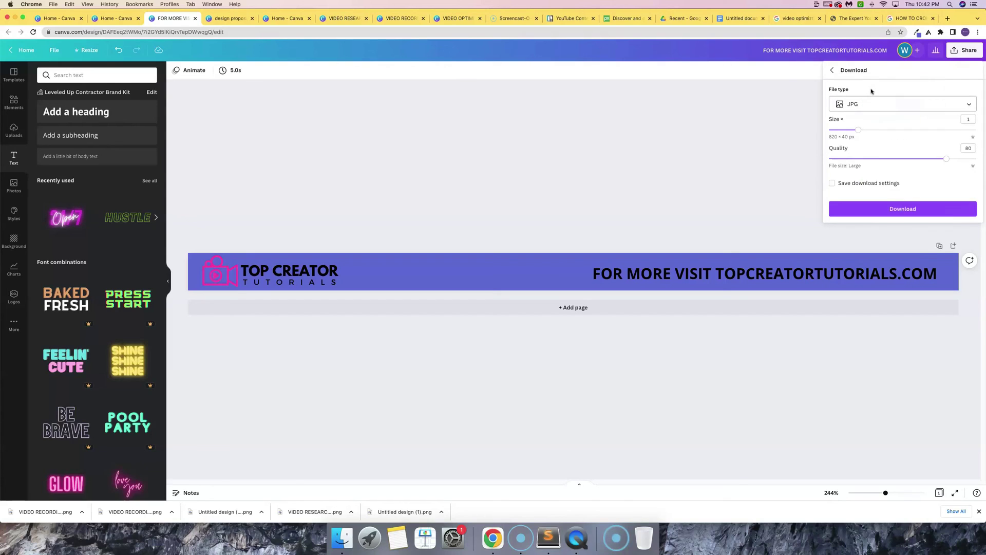
click(904, 209)
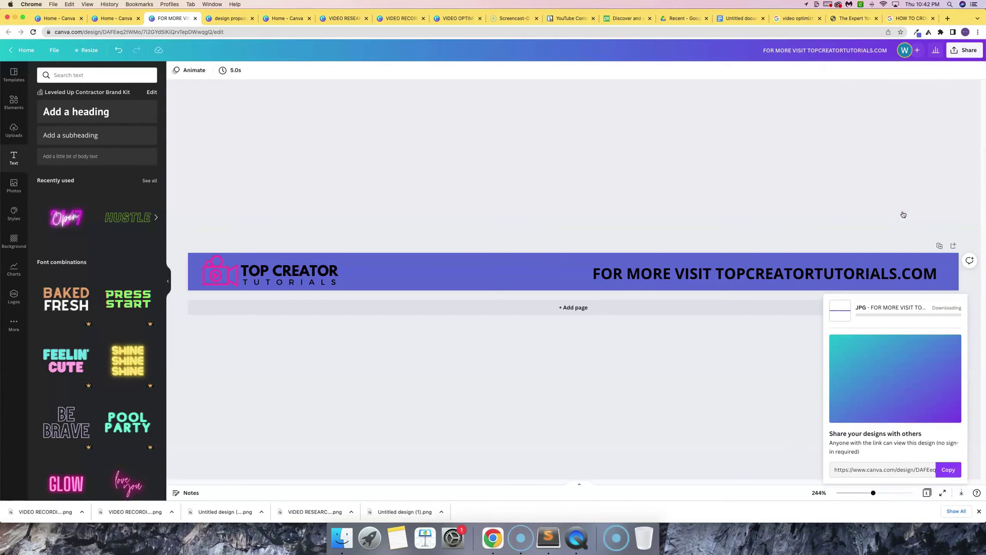
Step: Switch to the Google Docs checklist document and add a footer to the page
click(740, 20)
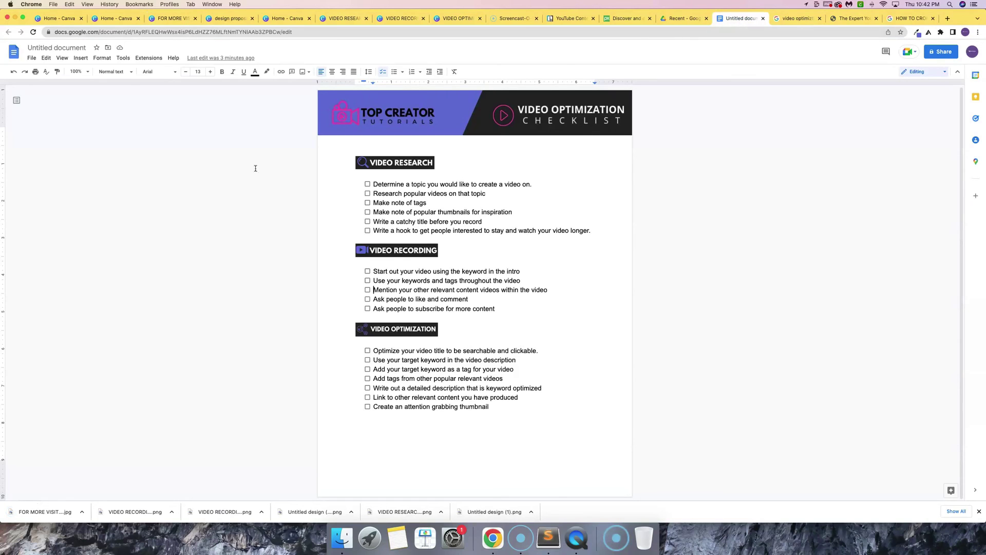
click(84, 60)
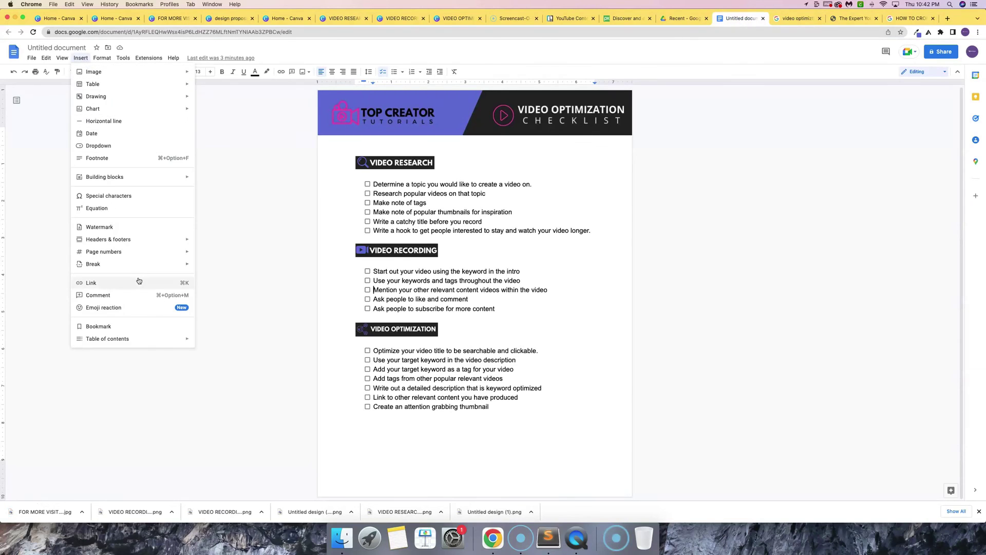
mouse_move(150, 244)
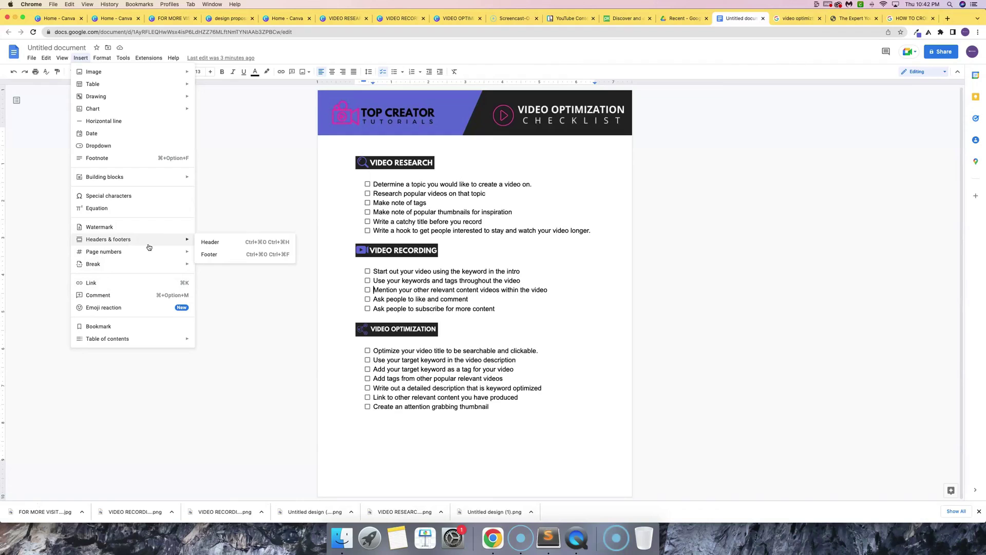
click(211, 255)
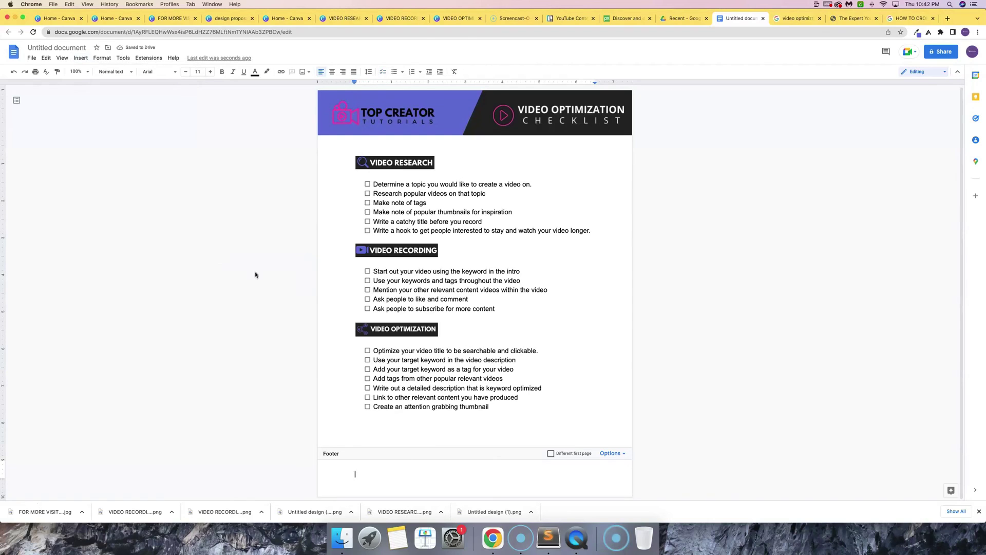
Step: Insert the downloaded FOR MORE VISIT banner image from the computer into the footer and select it
click(77, 59)
mouse_move(154, 72)
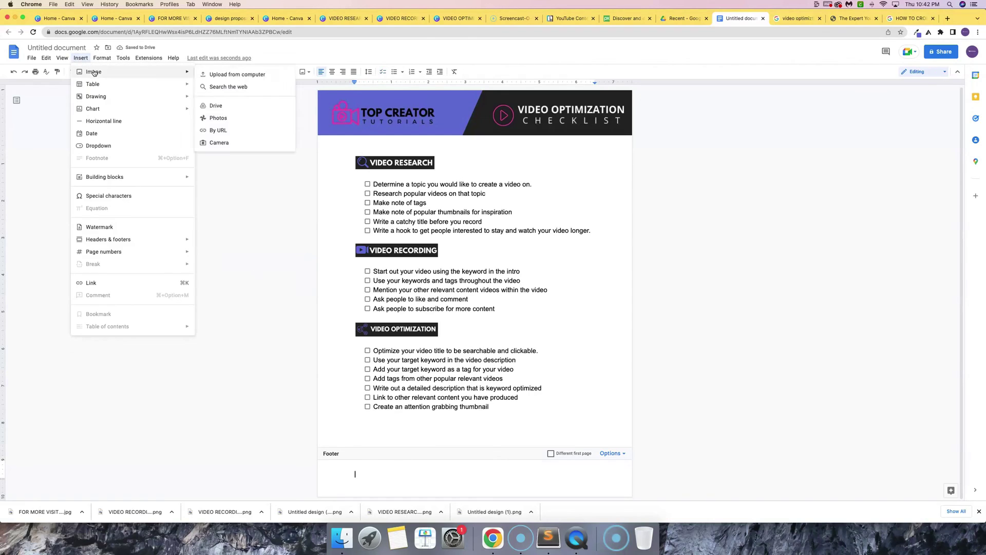
click(216, 75)
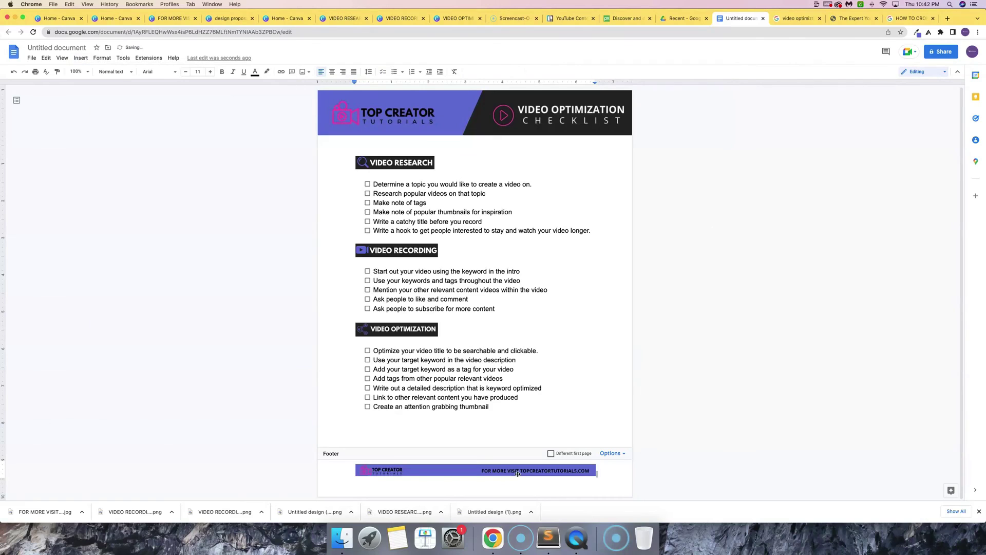
click(518, 474)
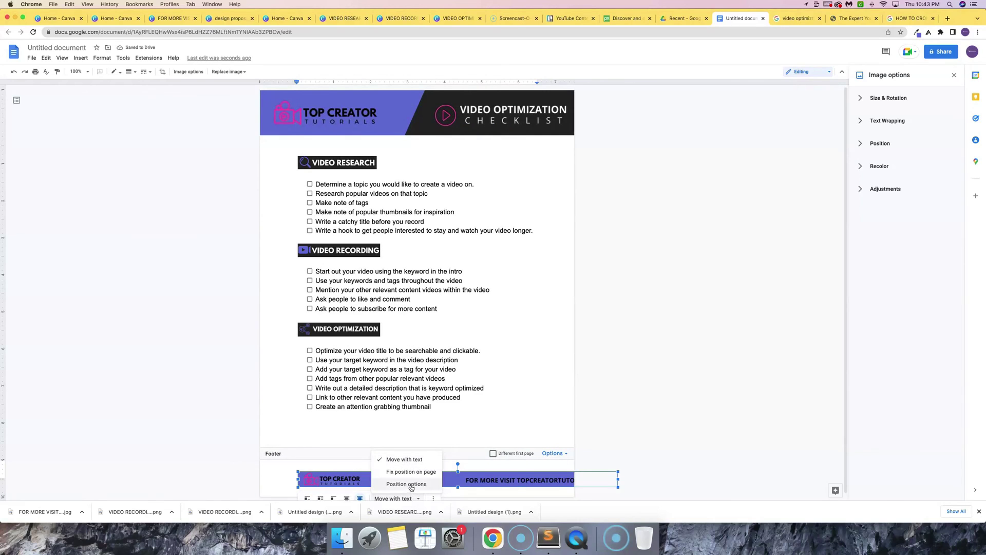
Step: Fix the footer banner's position on the page and align it with the page's bottom edge, spanning the full width
click(409, 472)
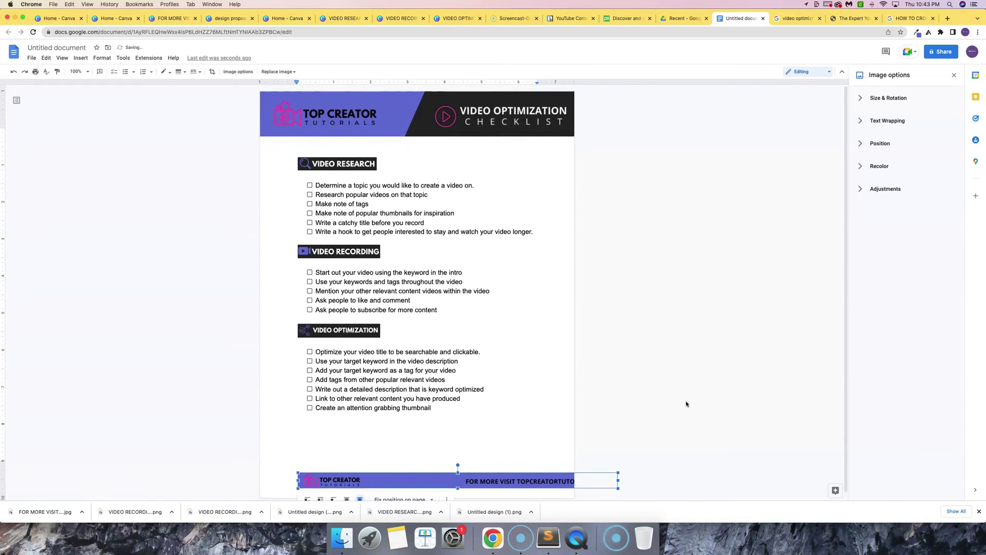
drag(447, 478, 389, 488)
click(192, 415)
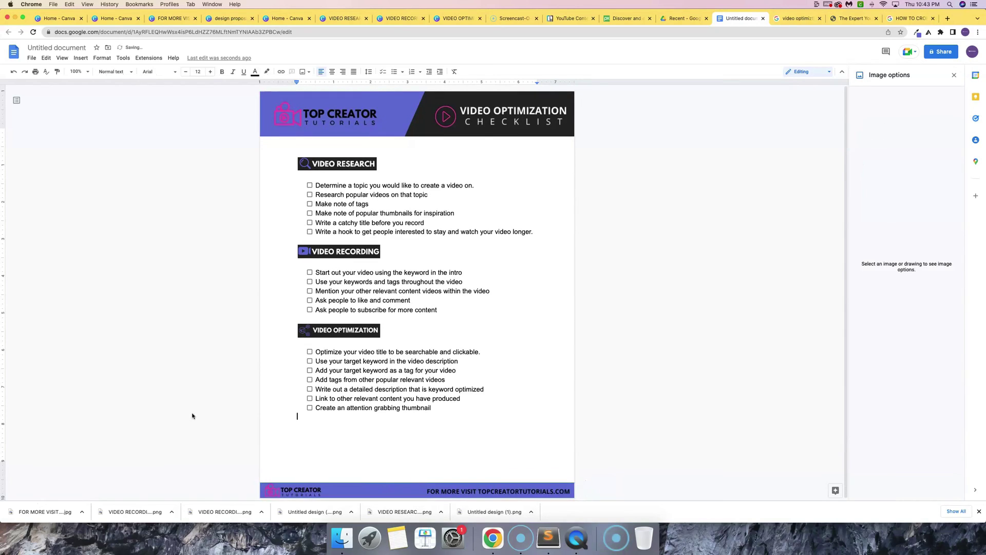
scroll(412, 380, down, 1)
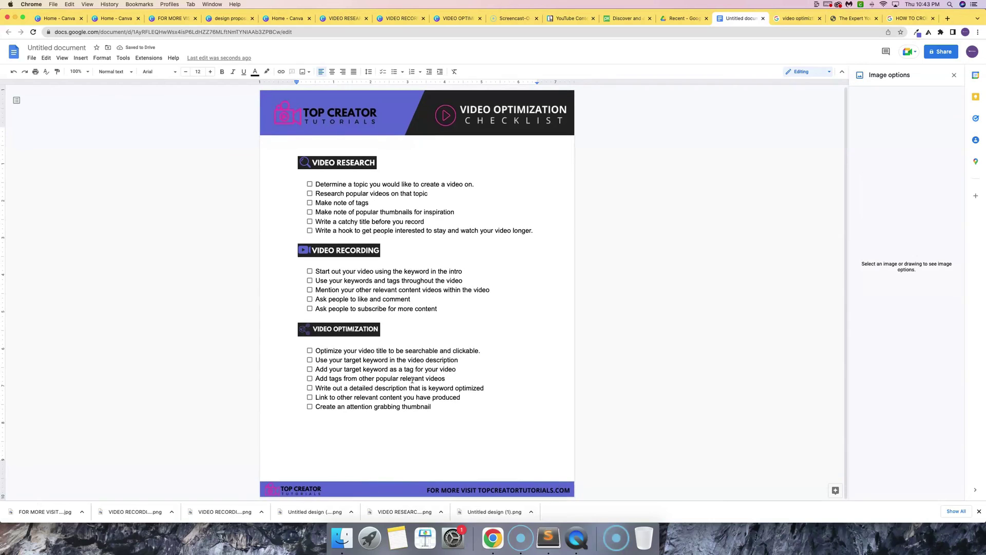
Step: Return to the checklist body and start printing the finished document
click(459, 363)
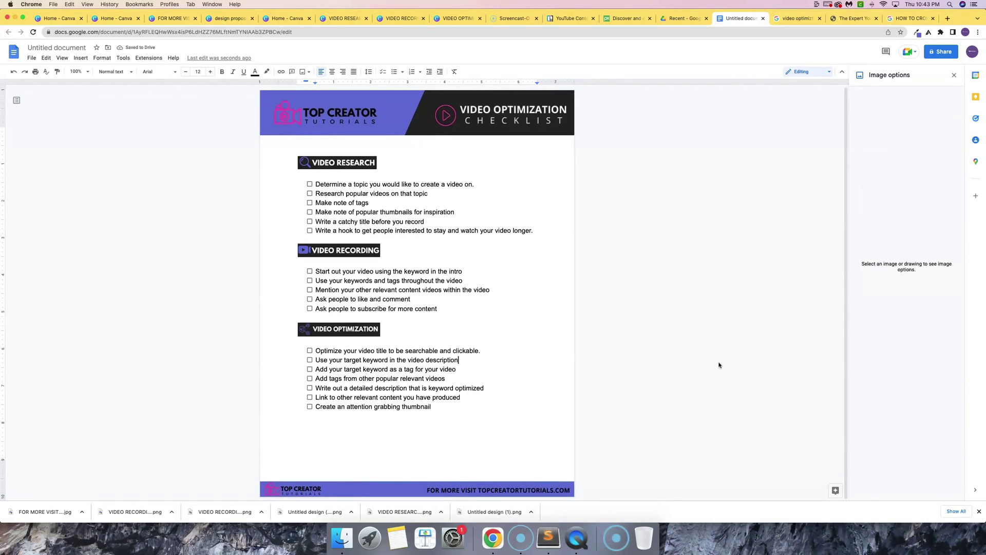
click(33, 60)
click(60, 283)
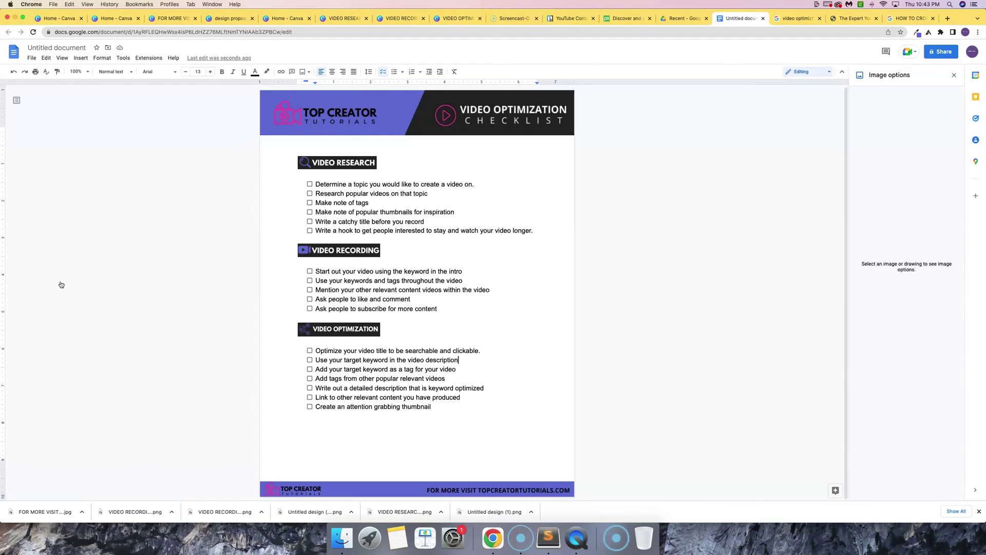